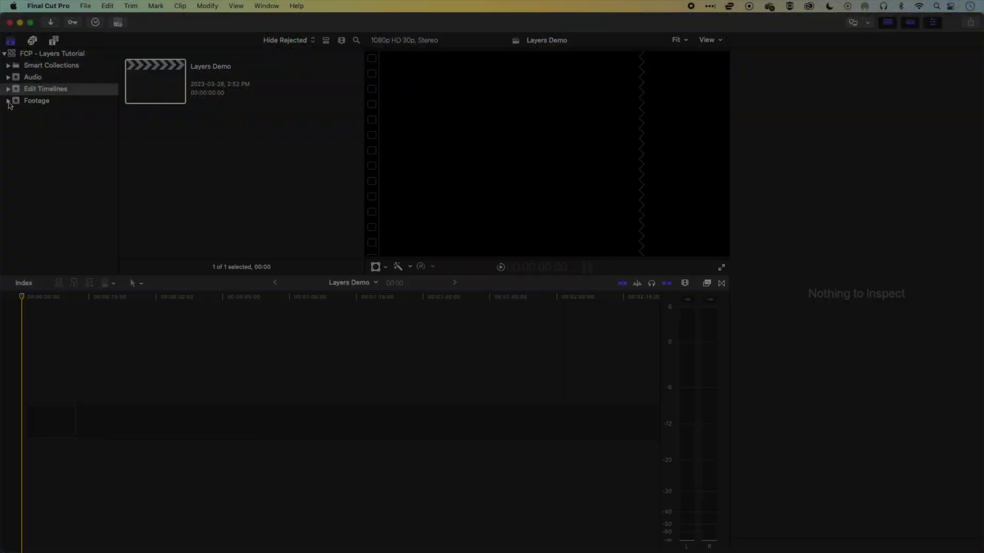
# Step: Place the production ID_4495519 clip from the Education footage at the start of the main storyline and fit the timeline to view
pyautogui.click(38, 103)
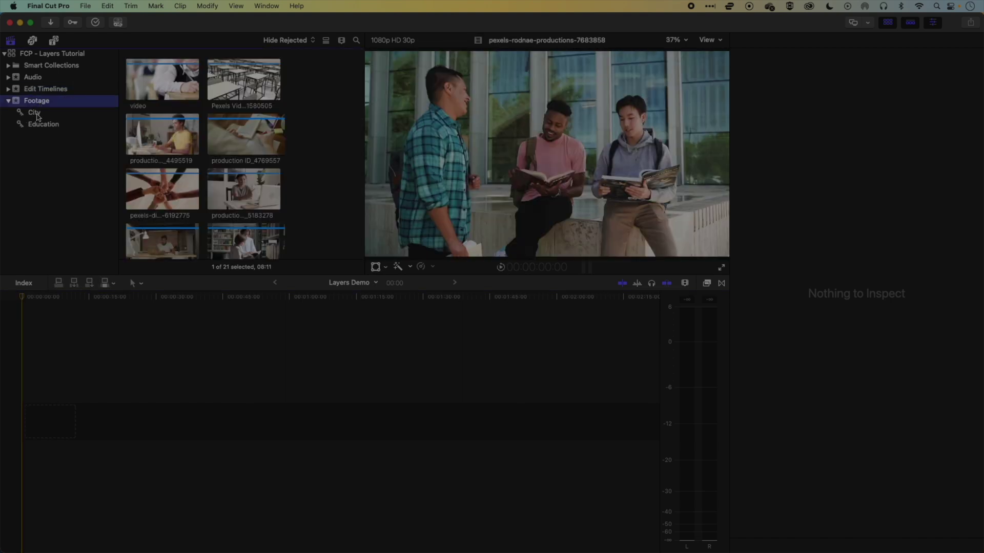
pyautogui.click(36, 114)
pyautogui.click(42, 128)
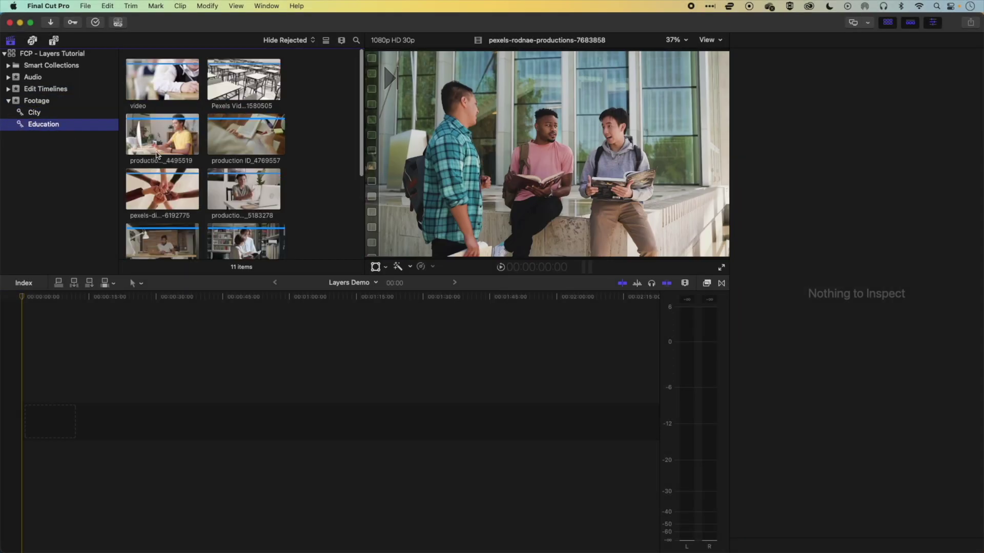
pyautogui.click(230, 187)
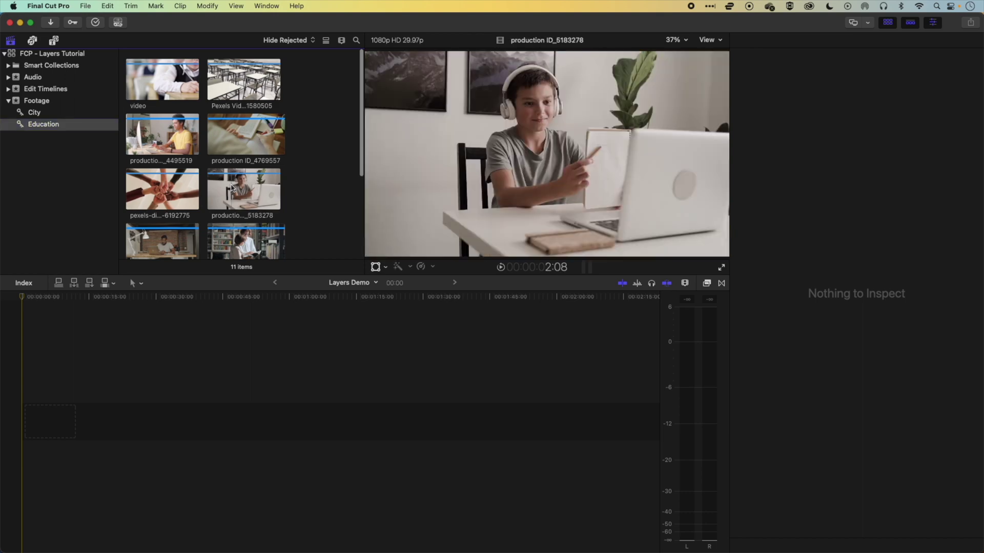
pyautogui.click(159, 134)
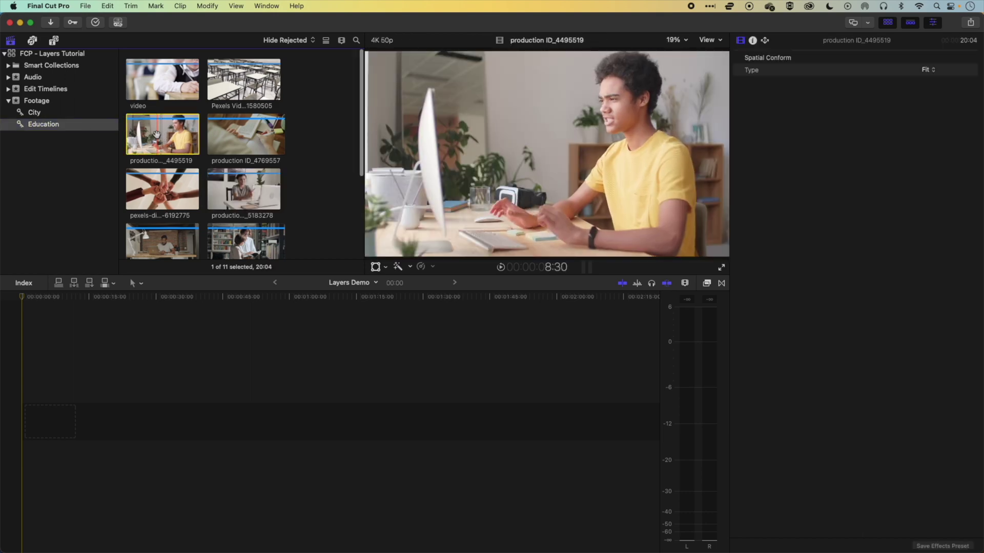
pyautogui.moveTo(157, 134); pyautogui.dragTo(54, 417)
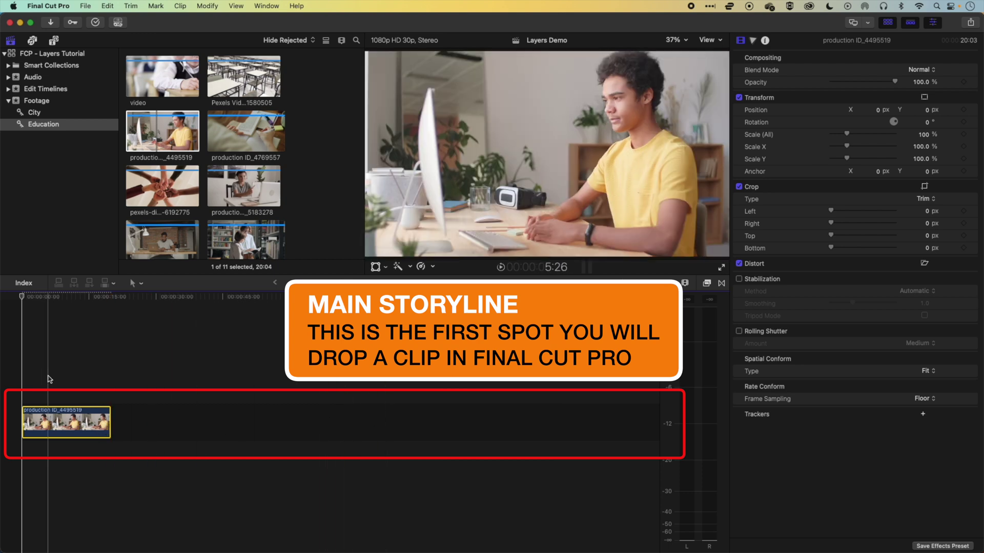
pyautogui.hotkey('shift', 'z')
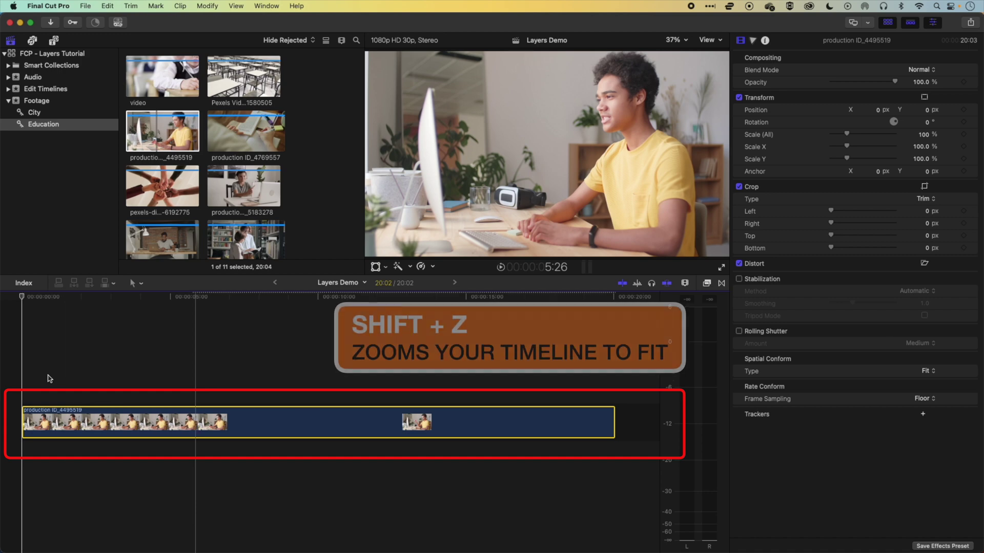
# Step: Connect the production ID_4769557 clip below the main storyline clip and move it to the layer above
pyautogui.scroll(-1, 241, 154)
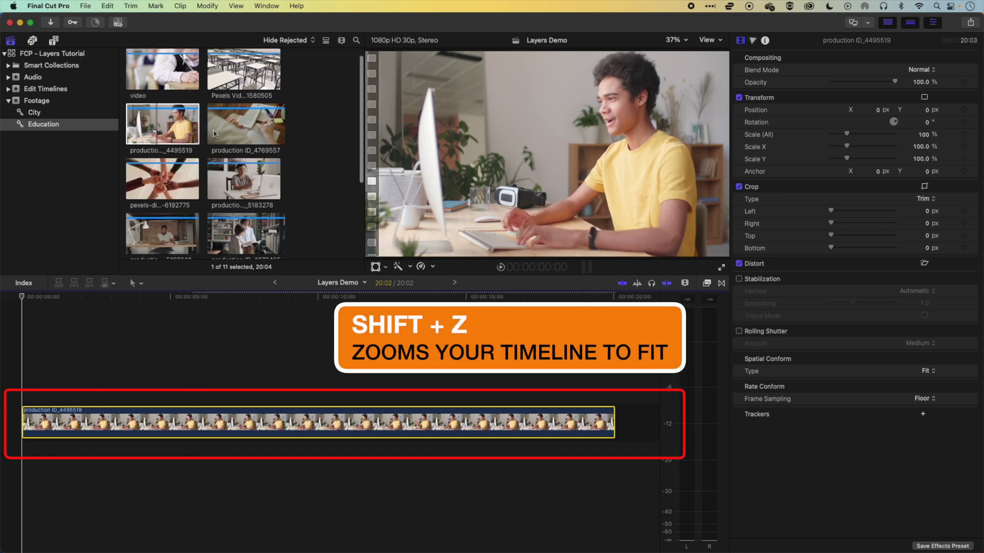
pyautogui.click(246, 128)
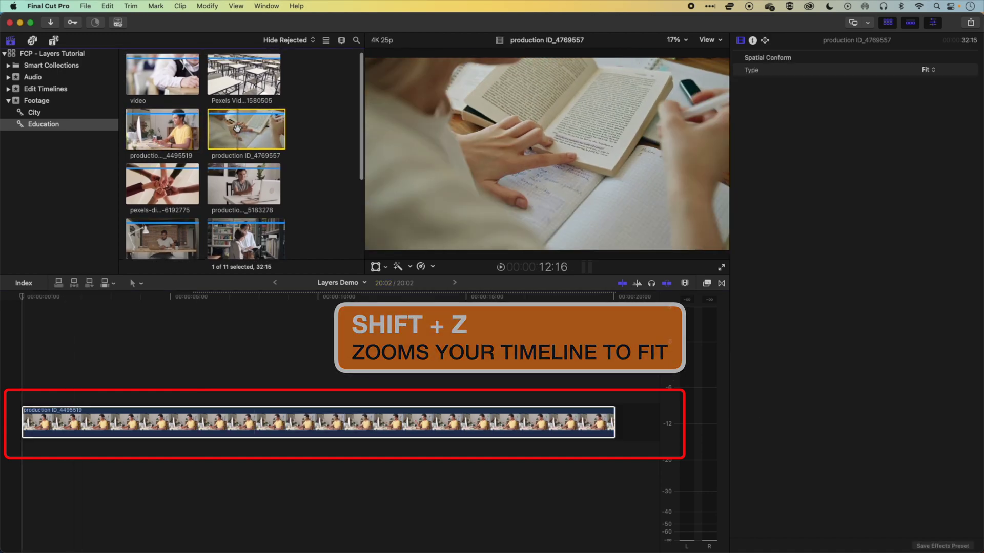
pyautogui.moveTo(240, 128); pyautogui.dragTo(91, 458)
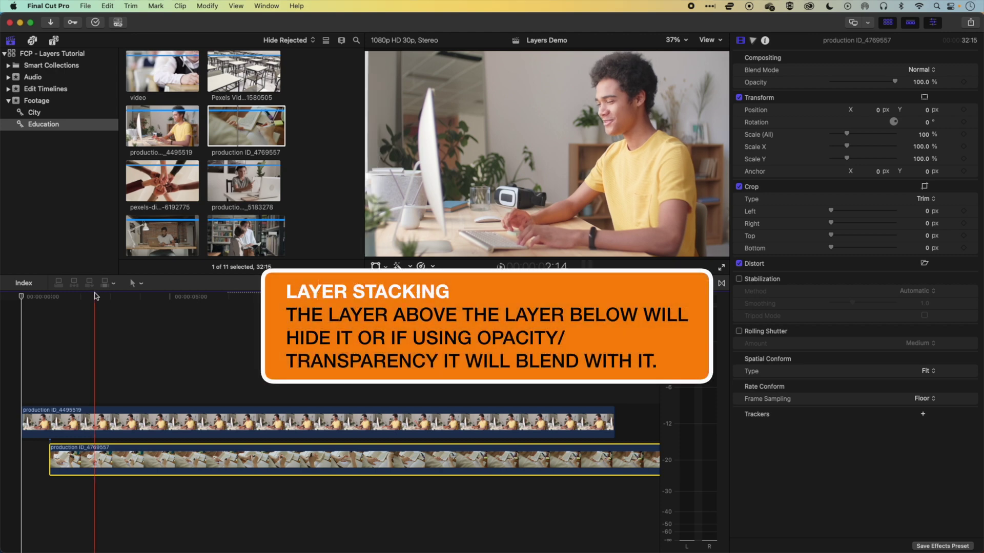
pyautogui.moveTo(95, 296); pyautogui.dragTo(110, 296)
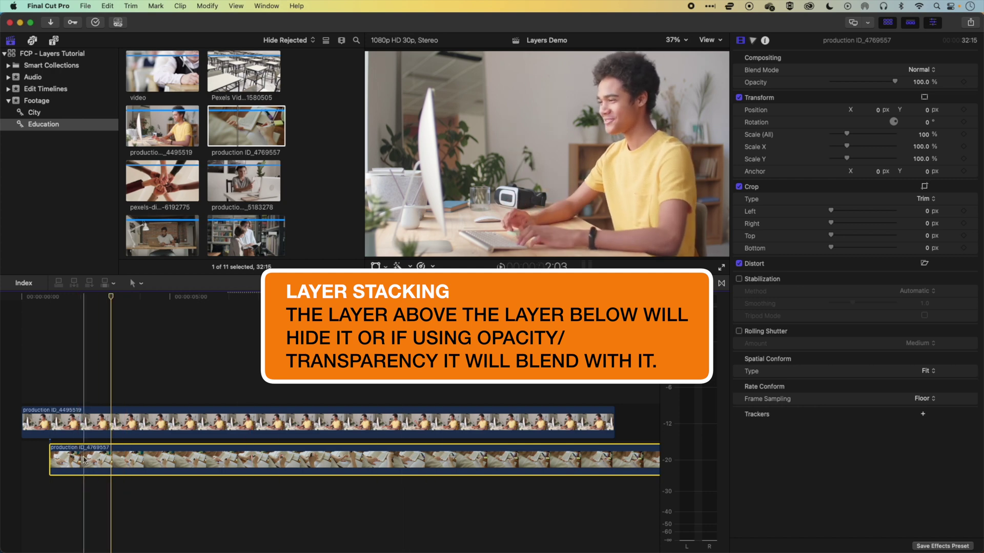
pyautogui.moveTo(98, 463); pyautogui.dragTo(96, 389)
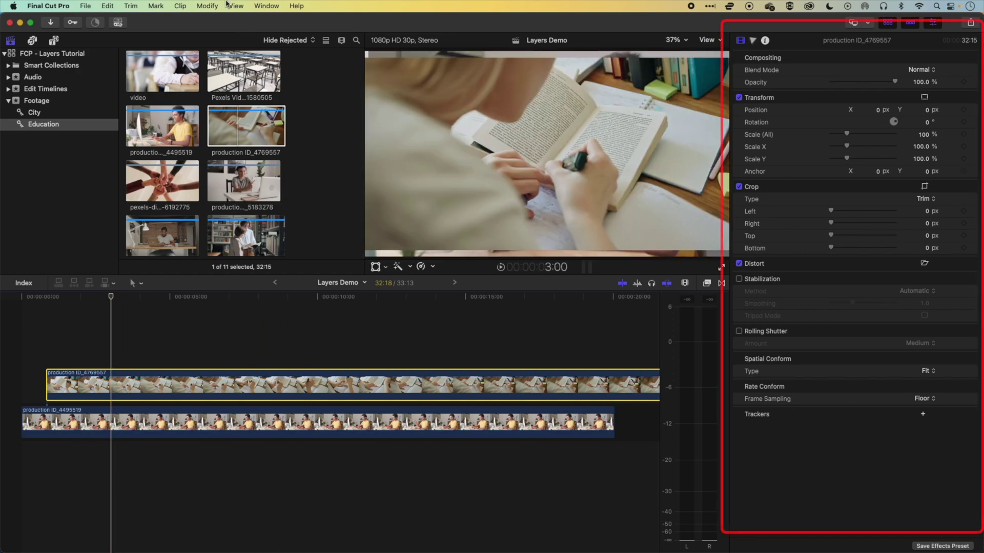
# Step: Switch the inspector to half height and back to full height
pyautogui.click(274, 6)
pyautogui.moveTo(303, 146)
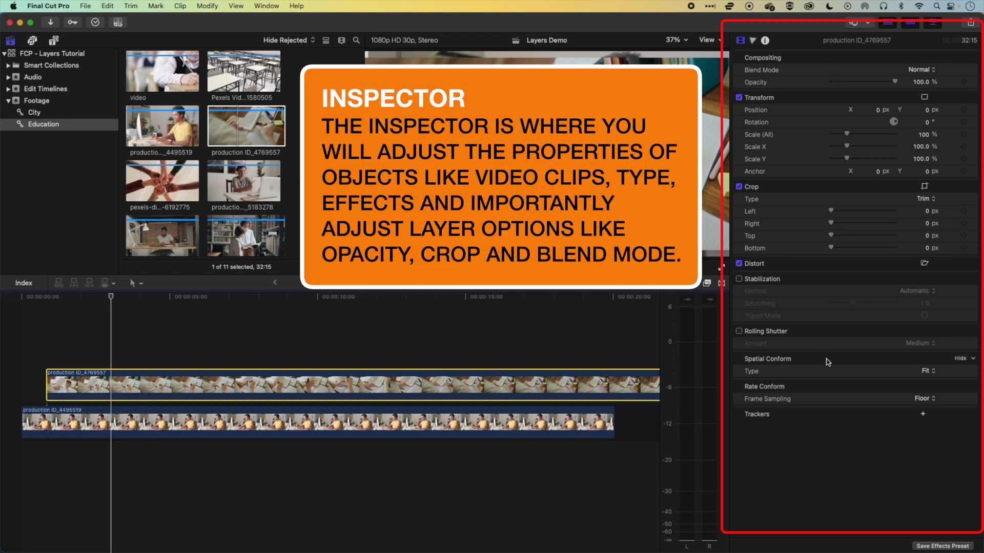
pyautogui.doubleClick(811, 43)
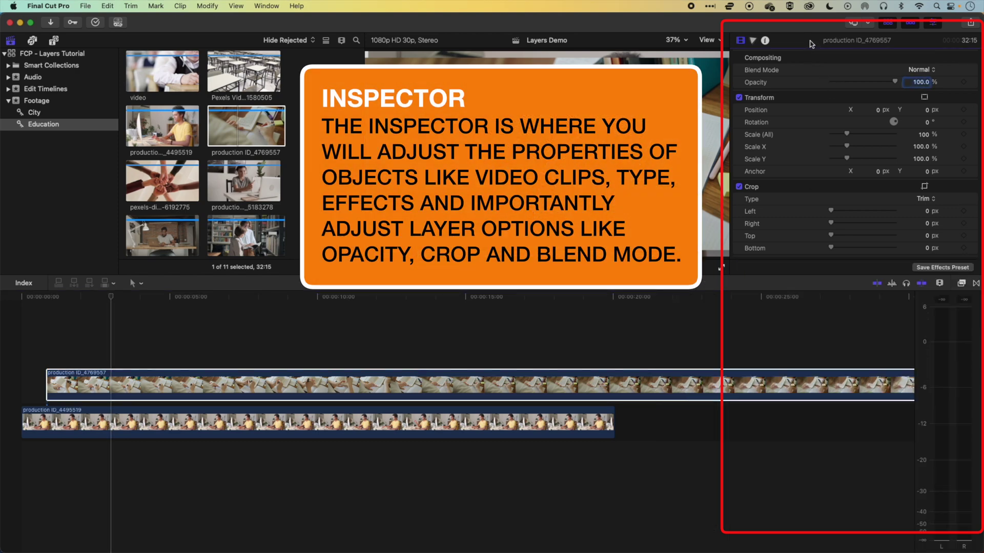
pyautogui.doubleClick(811, 43)
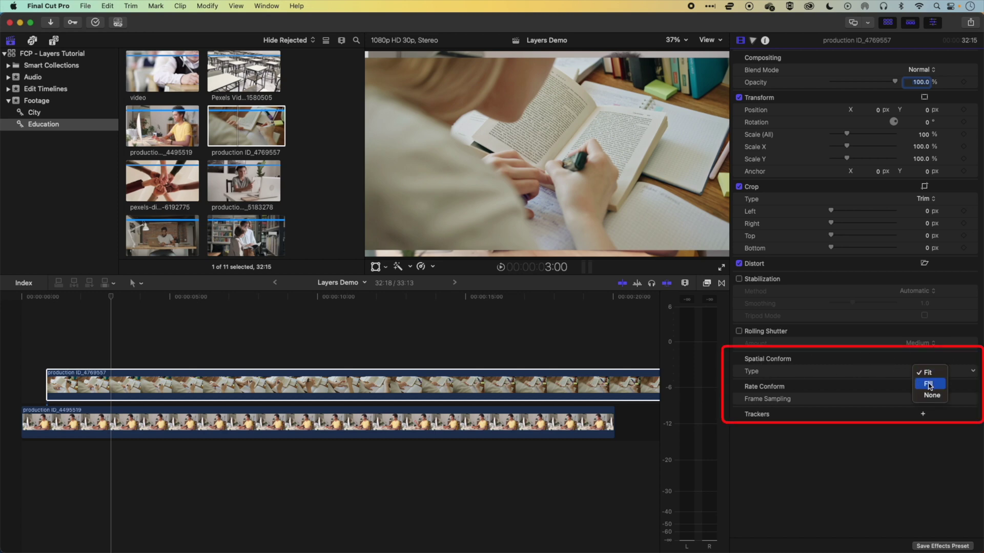
# Step: Set the upper clip's Spatial Conform type to Fill and align its start with the beginning of the timeline
pyautogui.click(929, 384)
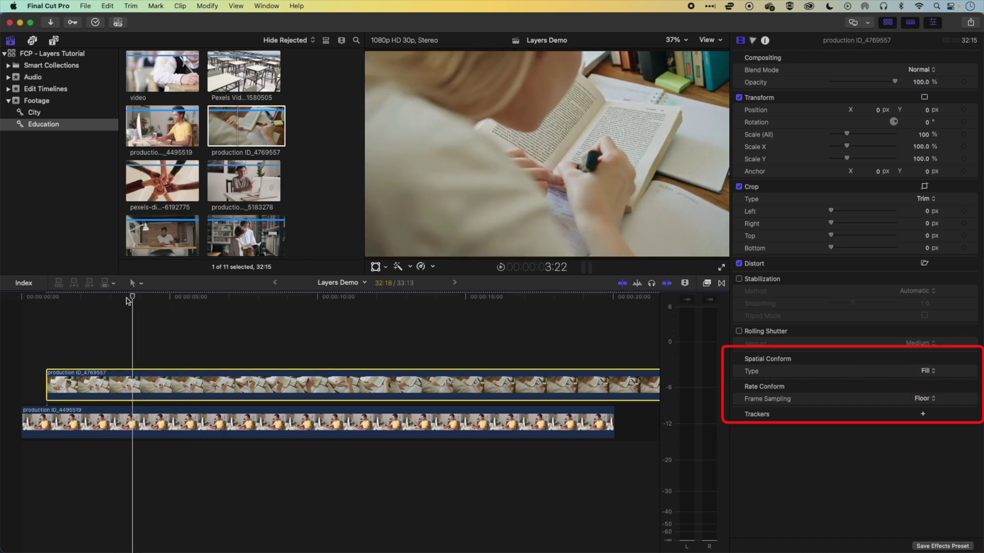
pyautogui.click(79, 297)
pyautogui.moveTo(176, 384); pyautogui.dragTo(151, 384)
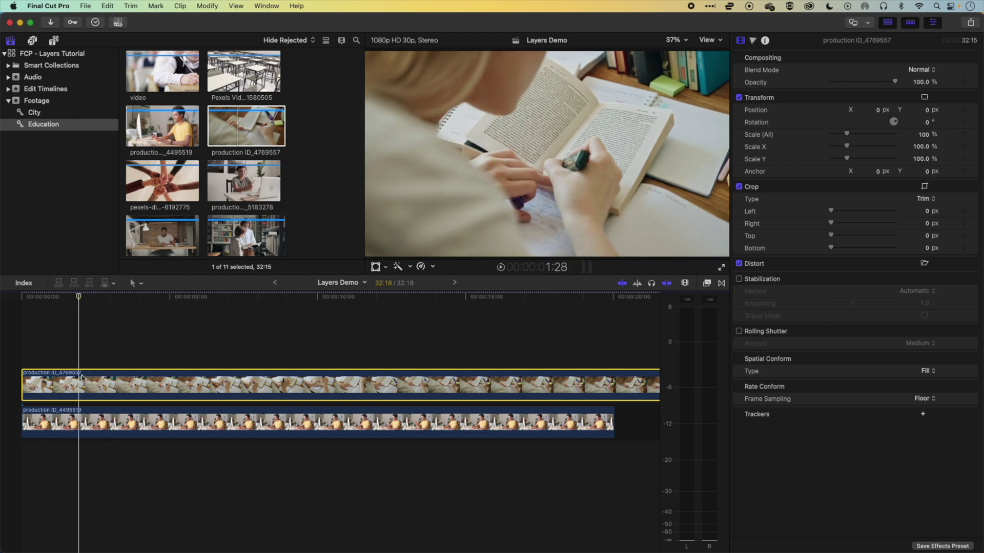
# Step: Use Transform to scale the upper clip to about 32% and place it in the lower-left corner of the frame
pyautogui.click(378, 268)
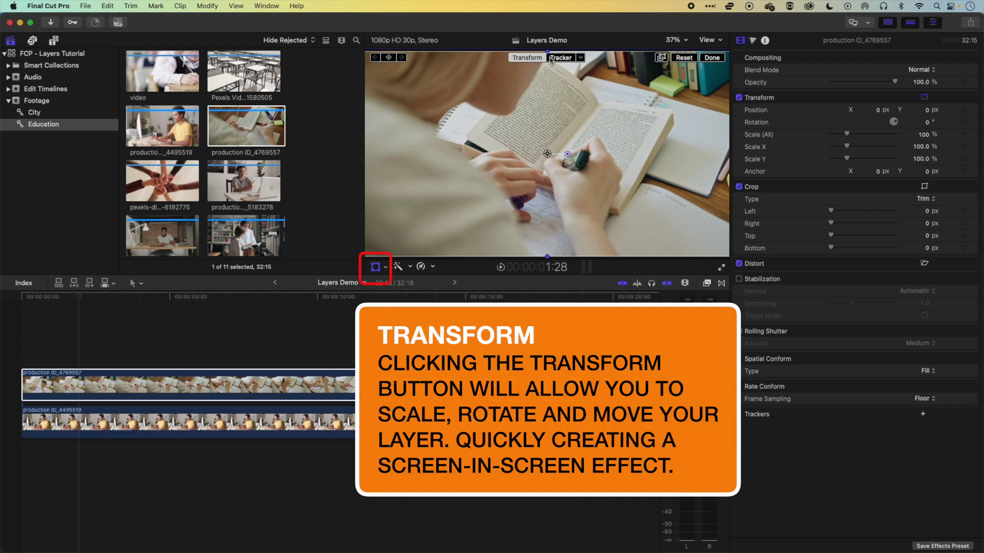
pyautogui.click(684, 41)
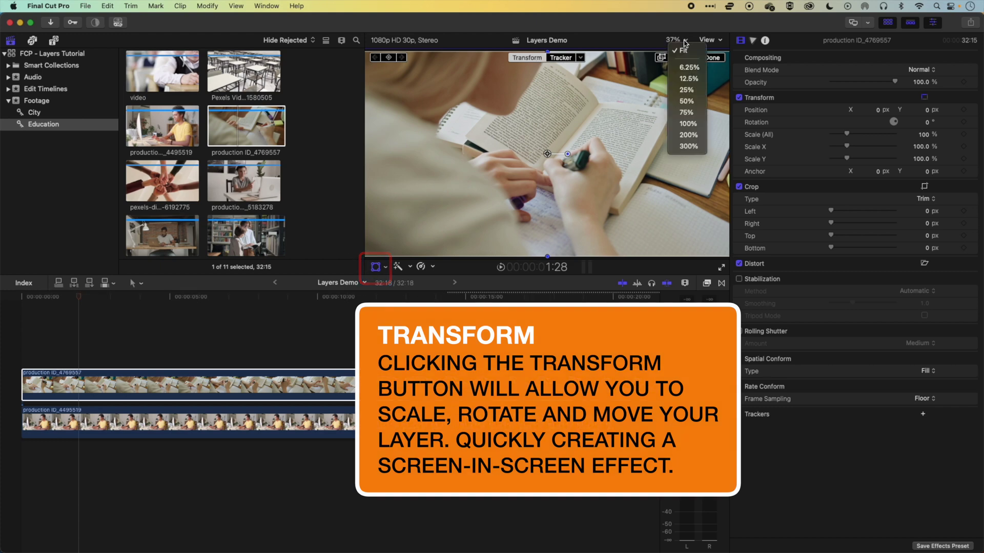
pyautogui.click(686, 89)
pyautogui.moveTo(679, 84); pyautogui.dragTo(588, 132)
pyautogui.moveTo(610, 228); pyautogui.dragTo(698, 182)
pyautogui.moveTo(603, 250); pyautogui.dragTo(539, 279)
pyautogui.moveTo(628, 219); pyautogui.dragTo(544, 277)
pyautogui.moveTo(505, 303); pyautogui.dragTo(422, 341)
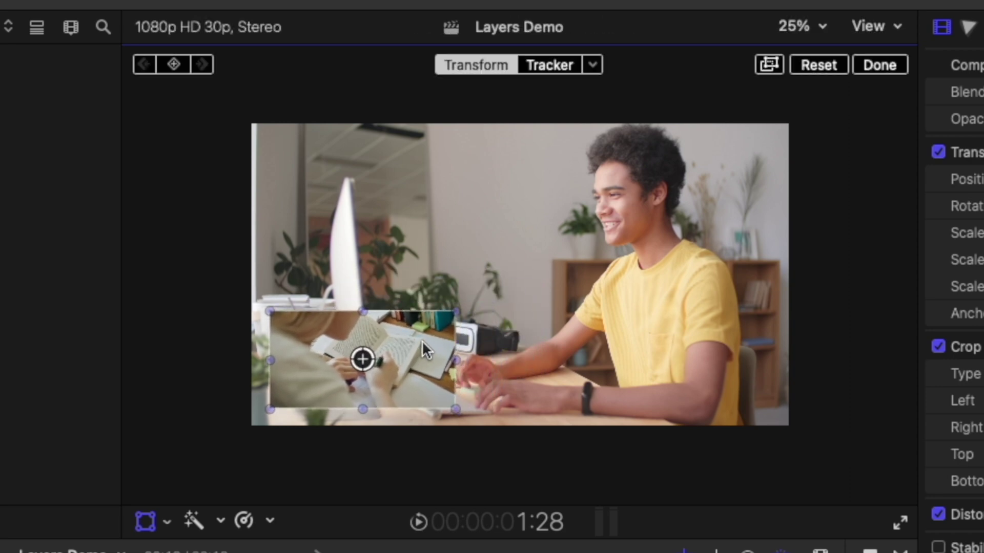
pyautogui.press('space')
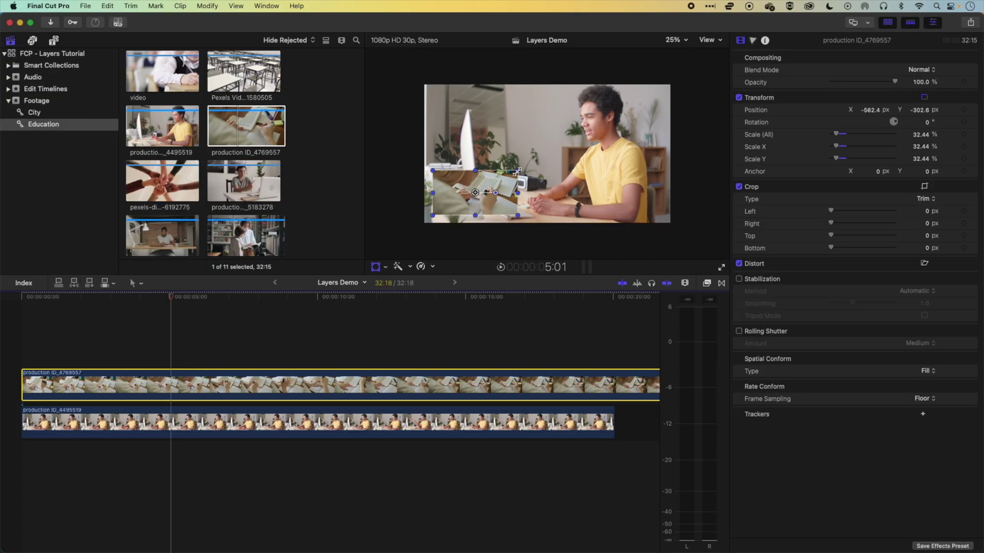
# Step: Undo the upper clip's scaling and repositioning, and turn off the Transform controls
pyautogui.press('super+z')
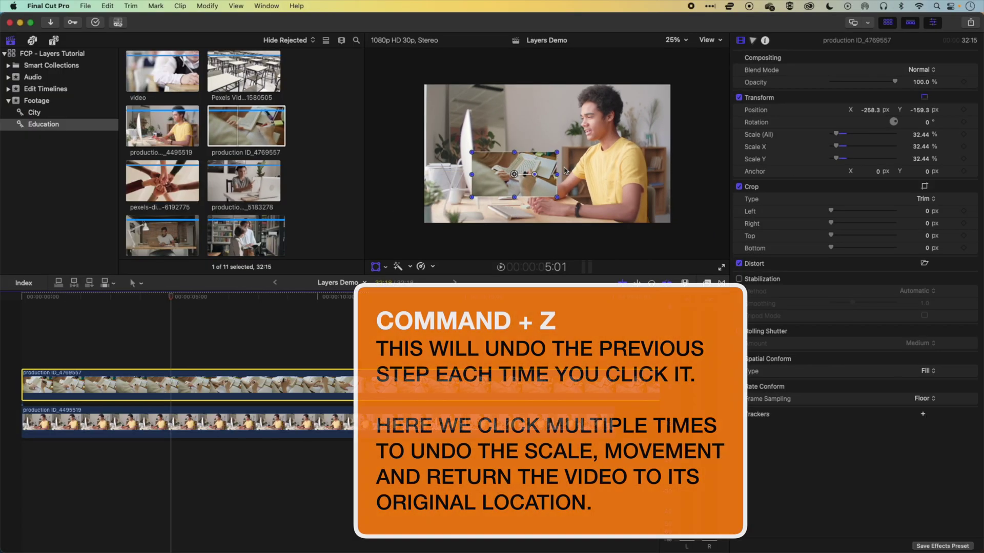
pyautogui.press('super+z')
pyautogui.press('super+z')
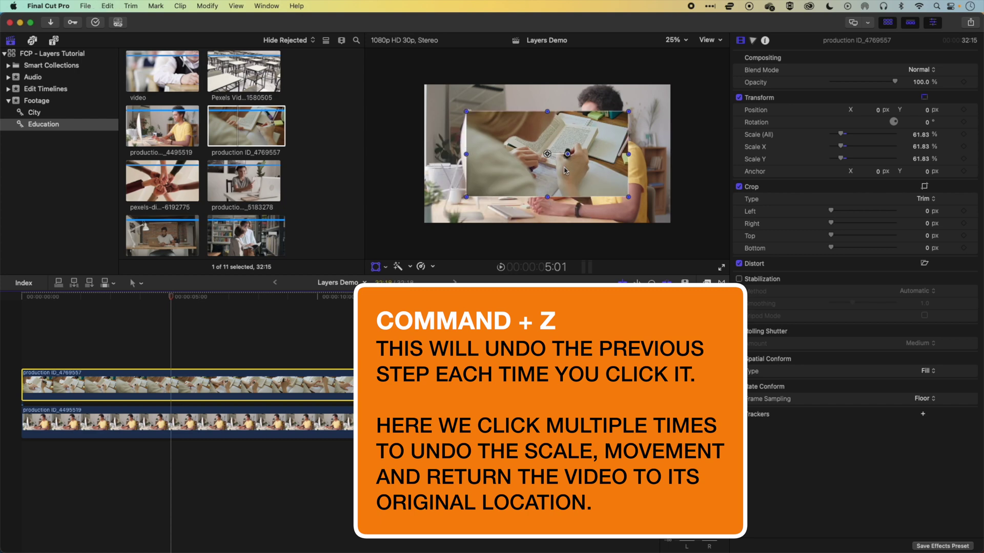
pyautogui.press('super+z')
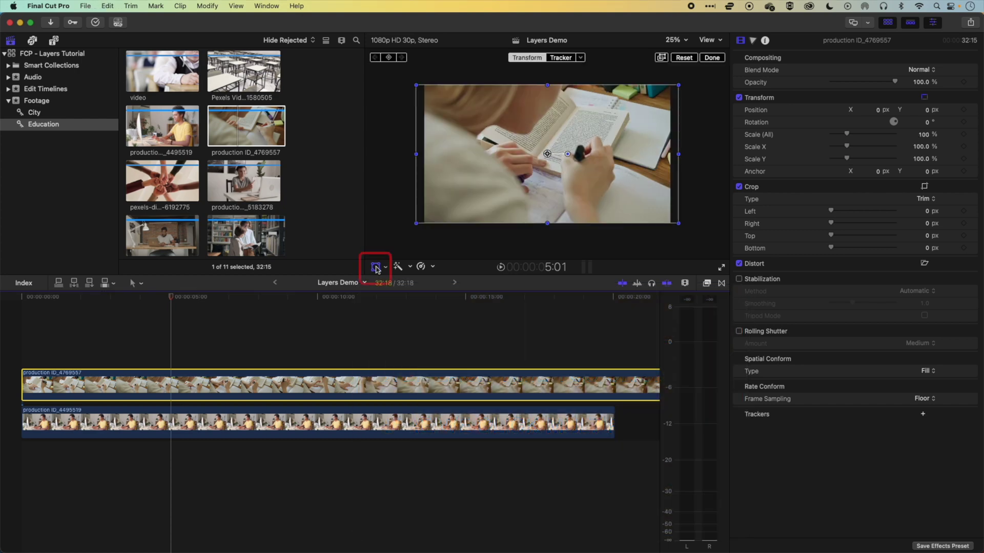
pyautogui.click(376, 268)
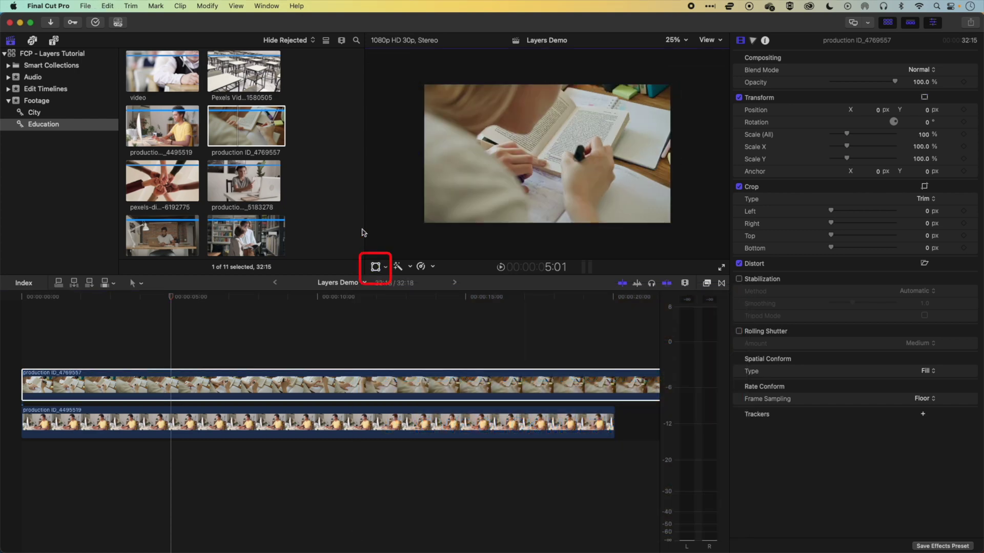
# Step: Add the Poolside Radio - Dyalla track below the main storyline, starting at the beginning of the timeline
pyautogui.click(215, 137)
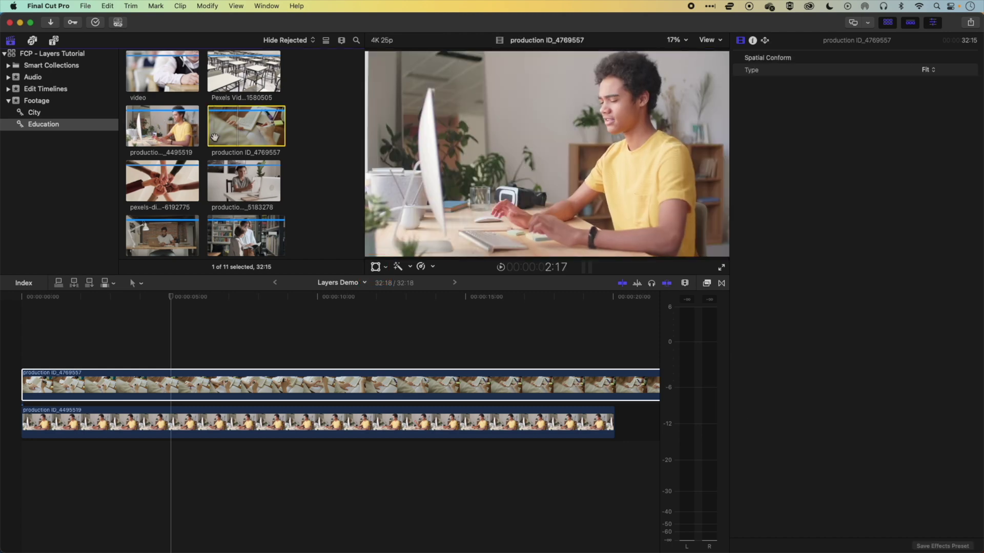
pyautogui.click(18, 78)
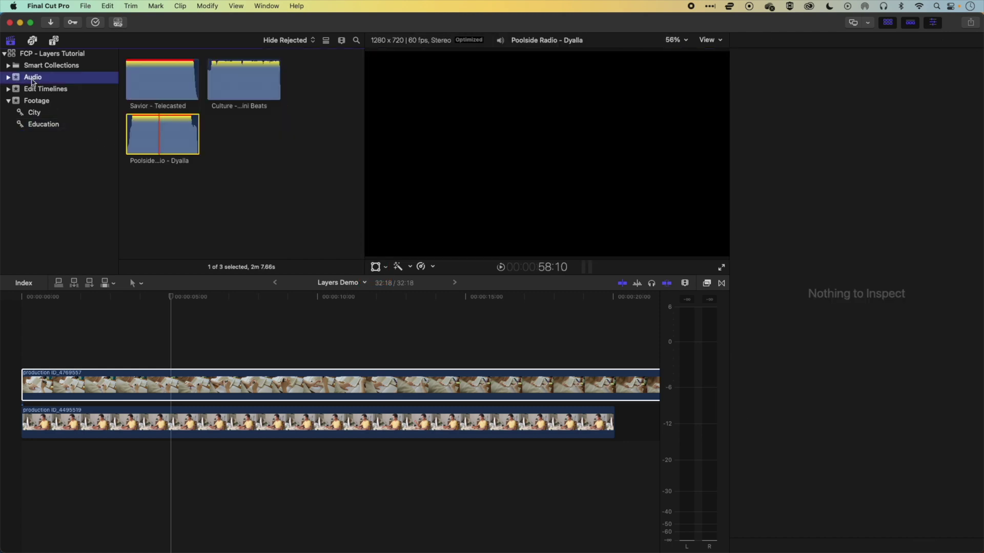
pyautogui.click(151, 135)
pyautogui.moveTo(158, 292); pyautogui.dragTo(50, 332)
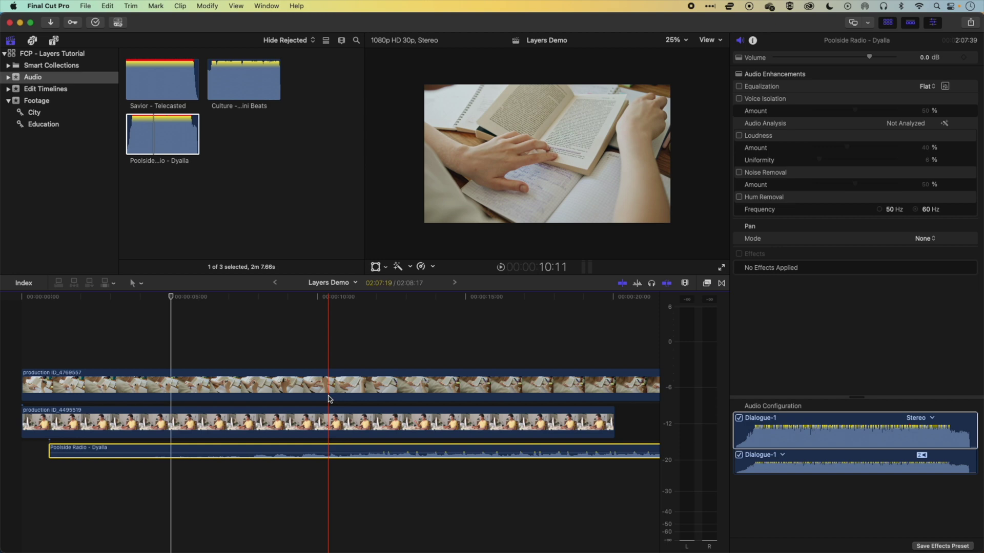
pyautogui.press('super+minus')
pyautogui.press('super+minus')
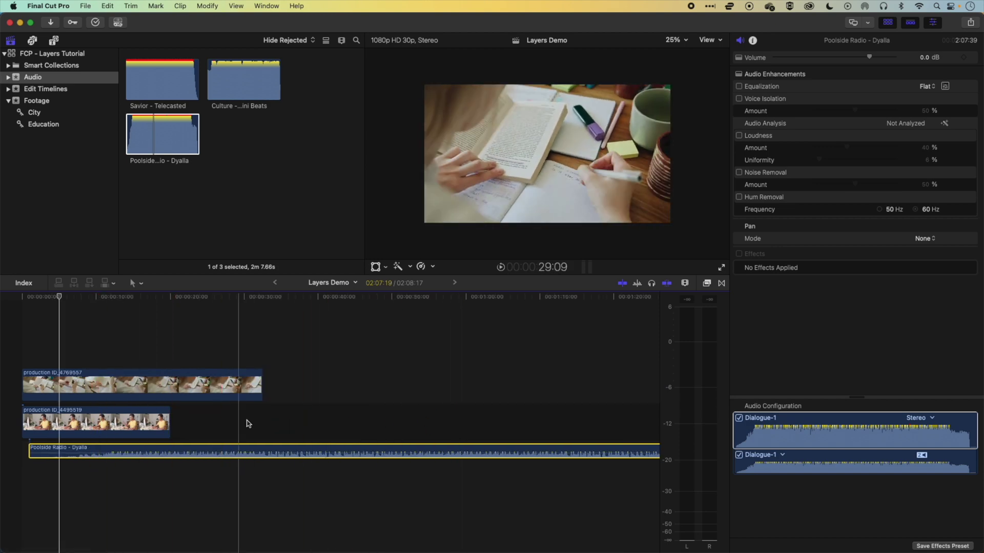
pyautogui.moveTo(162, 450); pyautogui.dragTo(155, 449)
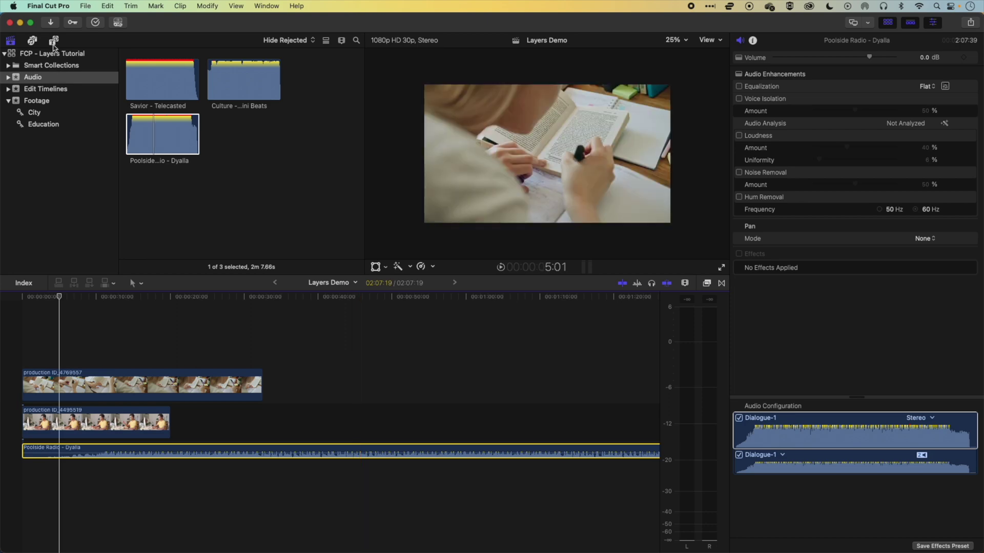
# Step: Append the six consecutive Footage clips from the one ending in 6192775 through the one ending in 7683858 to the main storyline
pyautogui.click(37, 100)
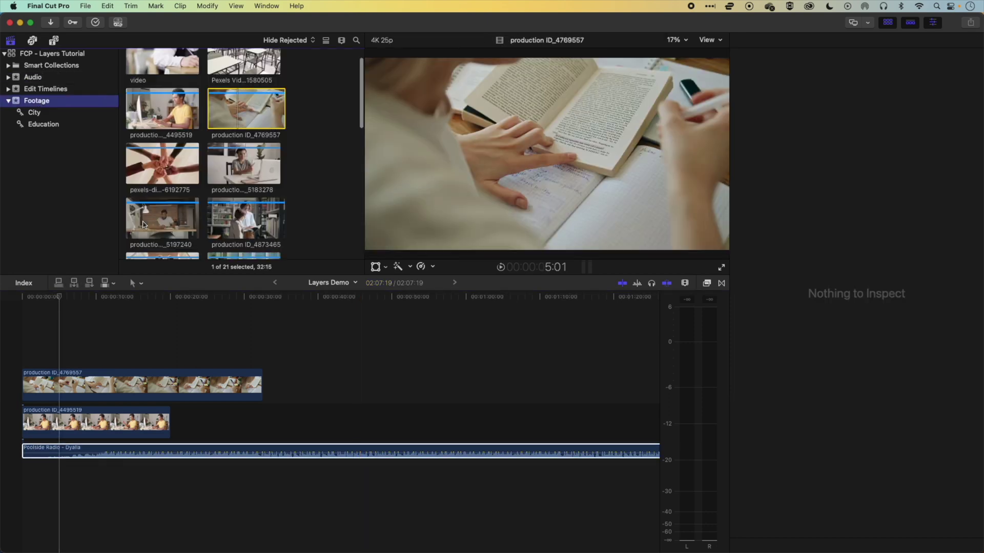
pyautogui.click(160, 168)
pyautogui.scroll(-2, 246, 205)
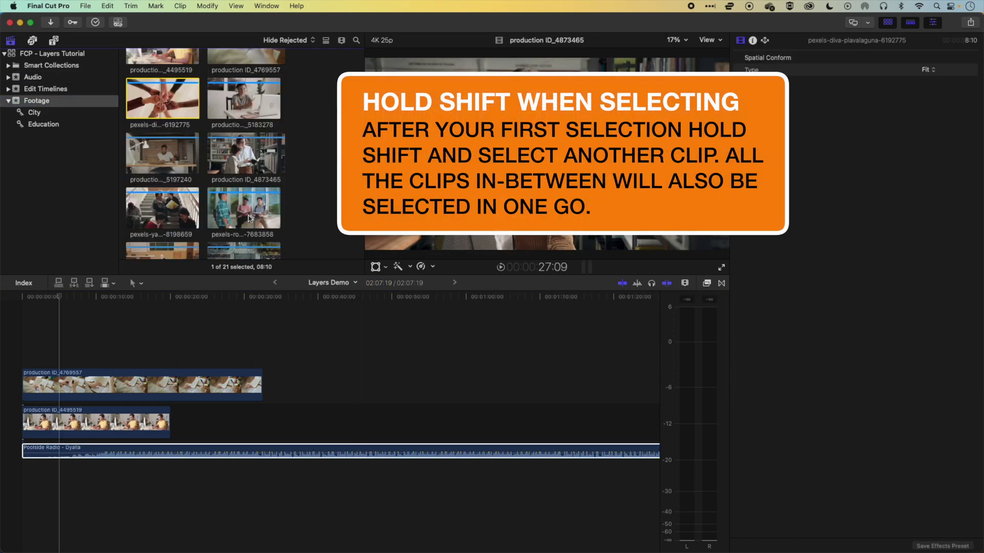
pyautogui.keyDown('shift'); pyautogui.click(246, 215); pyautogui.keyUp('shift')
pyautogui.moveTo(212, 314); pyautogui.dragTo(183, 421)
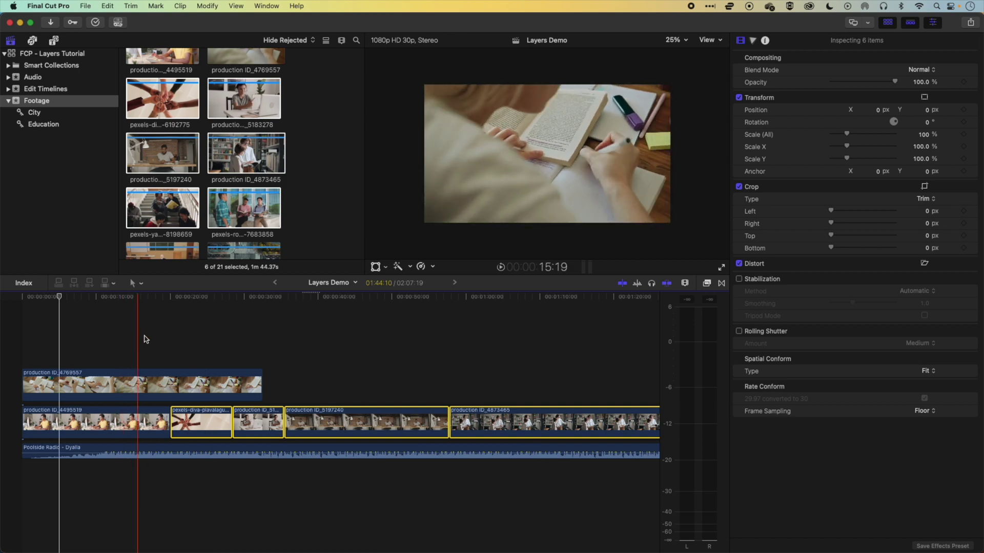
# Step: Move the connected production ID_4769557 clip to start at about 11 seconds and trim its end to a duration of about 22 seconds
pyautogui.moveTo(137, 383); pyautogui.dragTo(216, 383)
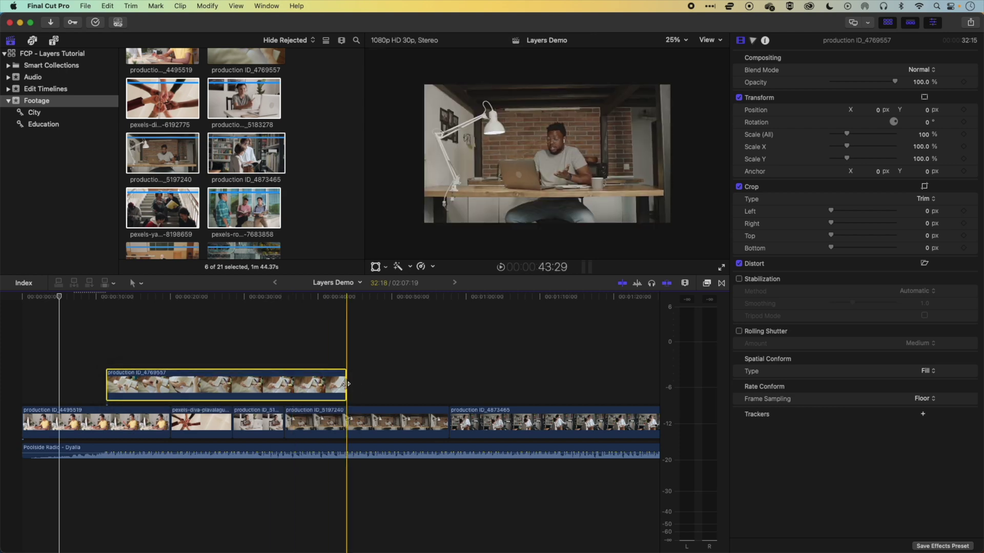
pyautogui.moveTo(346, 383); pyautogui.dragTo(272, 384)
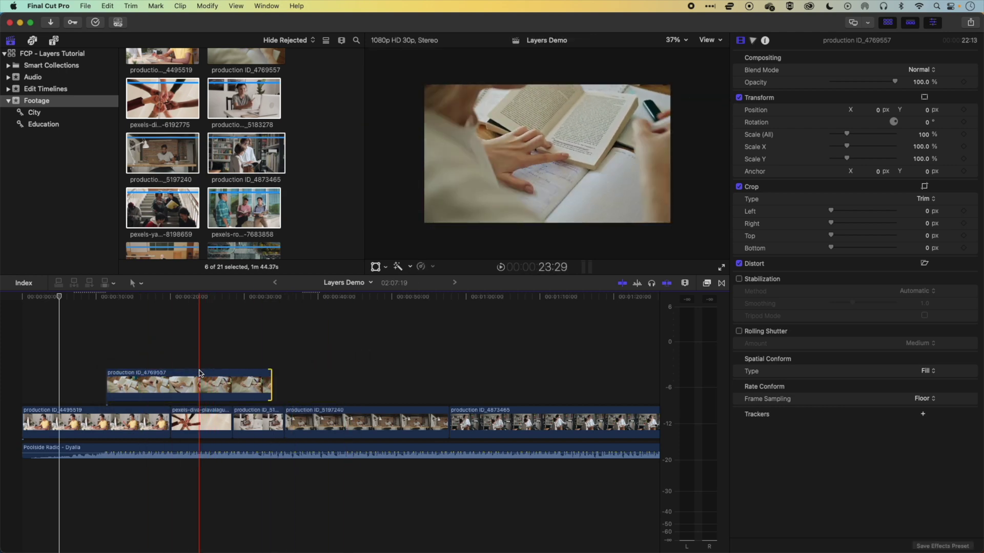
pyautogui.click(179, 383)
pyautogui.scroll(-3, 222, 216)
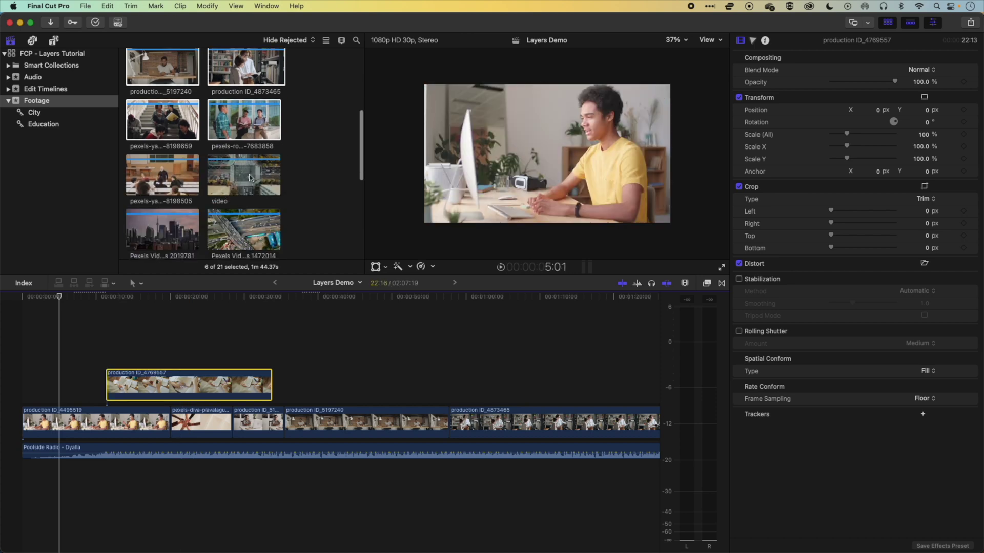
# Step: Connect the Footage clips video, Pexels Videos 2019781 and Pexels Videos 1472014 in sequence above the main storyline, starting at about 39 seconds
pyautogui.click(250, 181)
pyautogui.moveTo(251, 232); pyautogui.dragTo(314, 359)
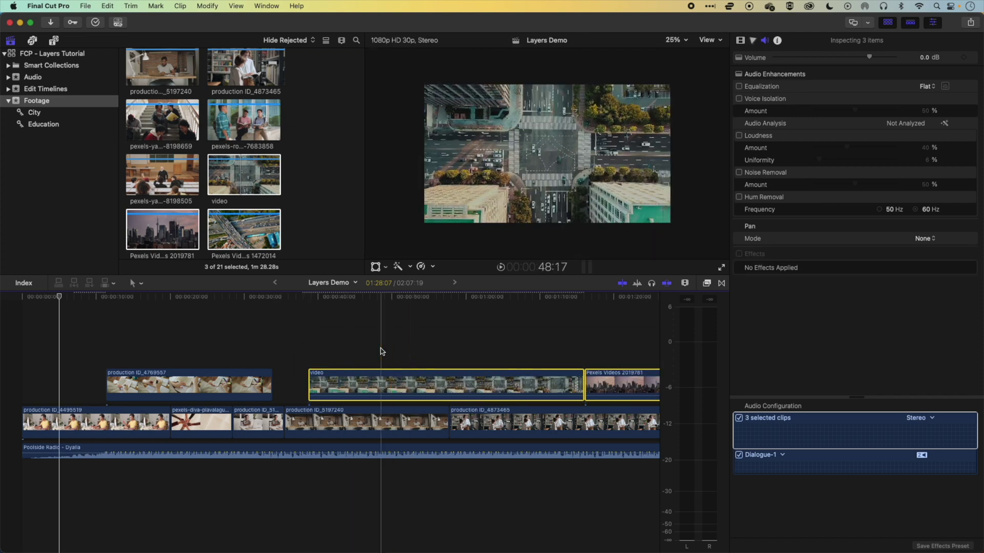
pyautogui.hotkey('shift', 'z')
pyautogui.click(357, 338)
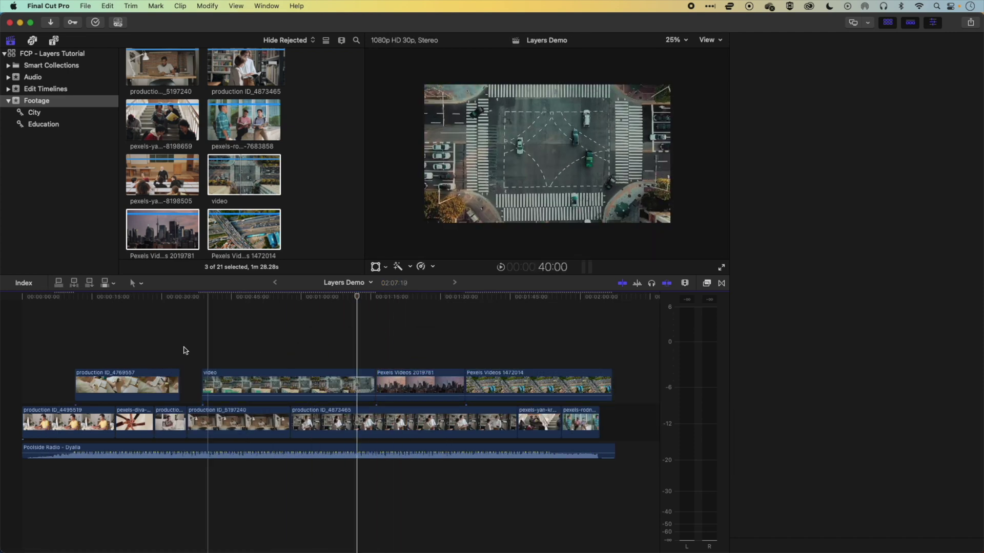
# Step: Shift the video clip slightly earlier and both Pexels Videos clips later, keeping those two adjacent and leaving a gap before them
pyautogui.click(321, 383)
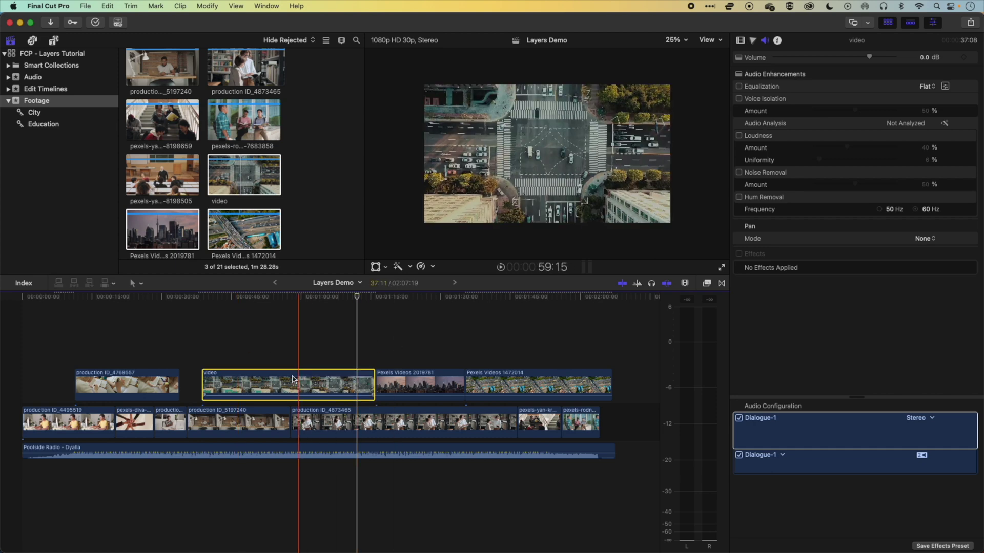
pyautogui.moveTo(437, 389); pyautogui.dragTo(449, 352)
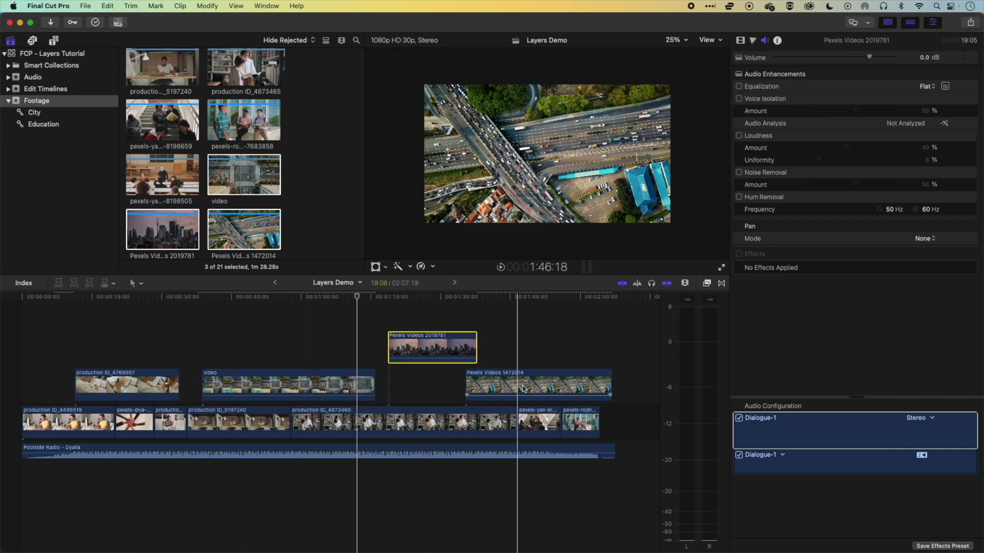
pyautogui.click(548, 389)
pyautogui.moveTo(537, 385); pyautogui.dragTo(511, 384)
pyautogui.moveTo(293, 385)
pyautogui.mouseDown()
pyautogui.moveTo(328, 384)
pyautogui.moveTo(286, 384)
pyautogui.mouseUp()
pyautogui.click(492, 384)
pyautogui.moveTo(491, 383); pyautogui.dragTo(530, 384)
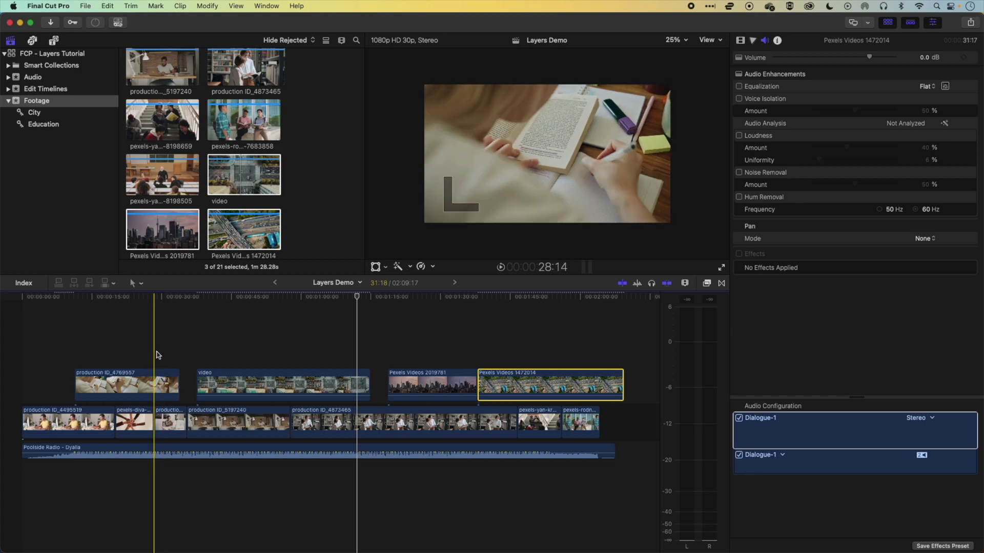
# Step: Group the four connected upper clips into a connected storyline
pyautogui.moveTo(51, 407); pyautogui.dragTo(654, 496)
pyautogui.scroll(-1, 166, 66)
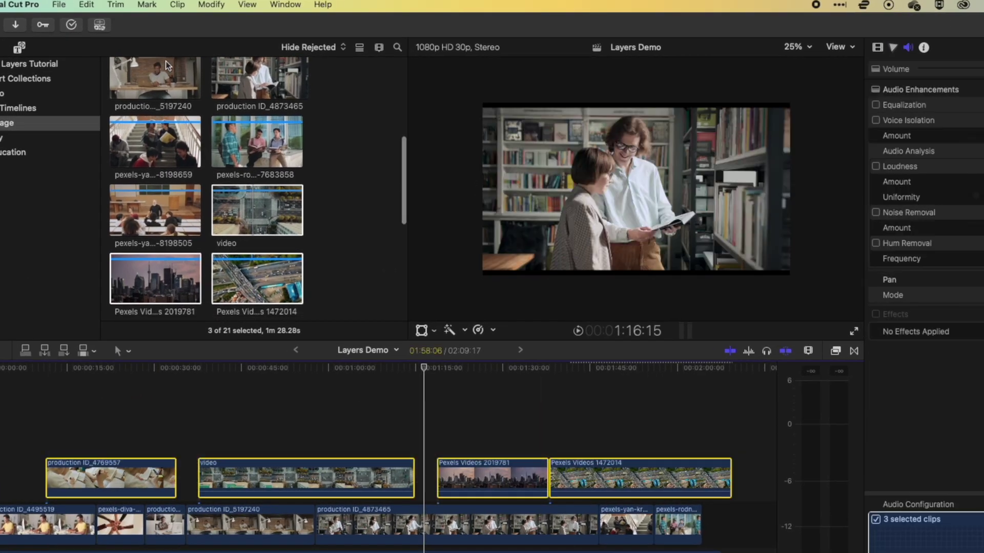
pyautogui.click(178, 4)
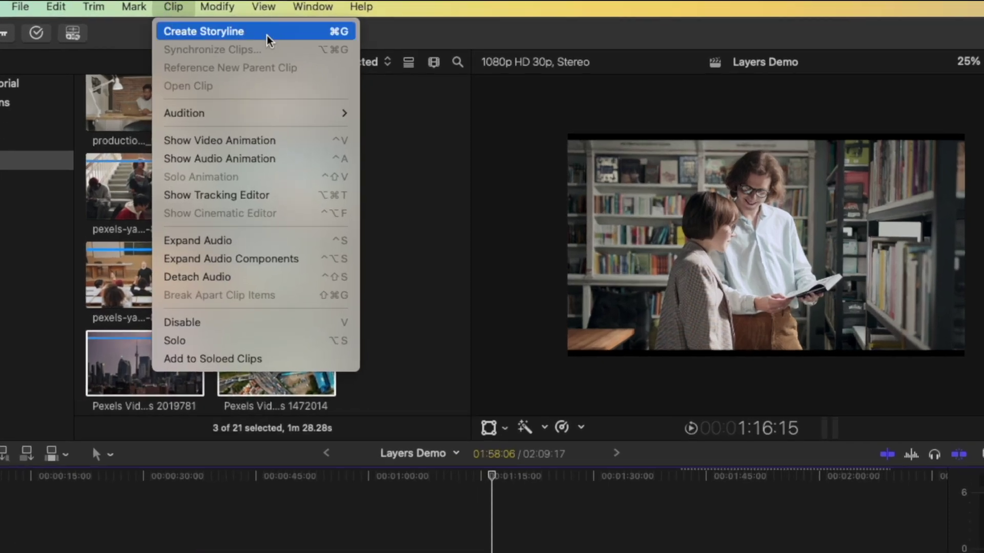
pyautogui.click(267, 36)
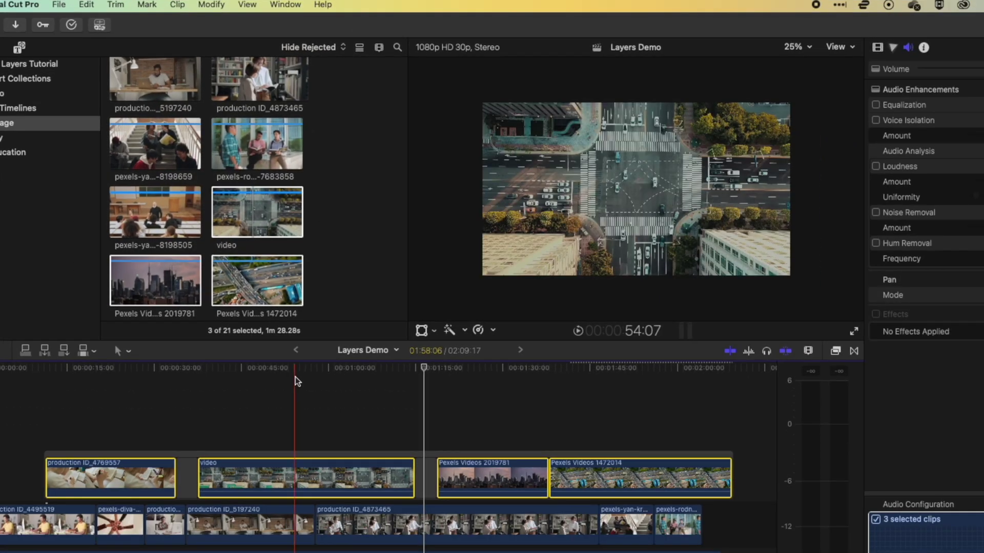
# Step: Delete both gap clips from the connected storyline so that its four clips run back to back
pyautogui.click(283, 456)
pyautogui.click(129, 368)
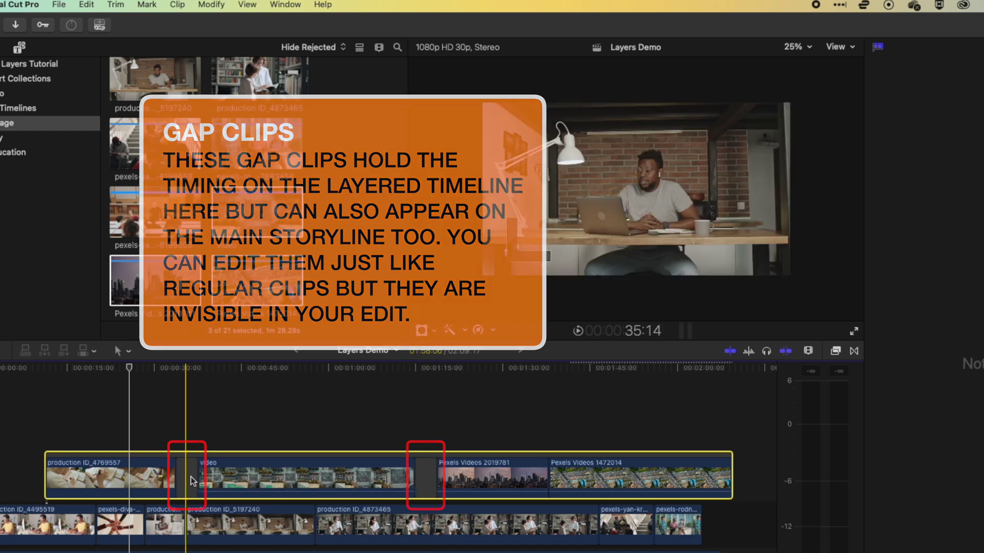
pyautogui.moveTo(239, 480)
pyautogui.mouseDown()
pyautogui.moveTo(228, 479)
pyautogui.moveTo(240, 479)
pyautogui.mouseUp()
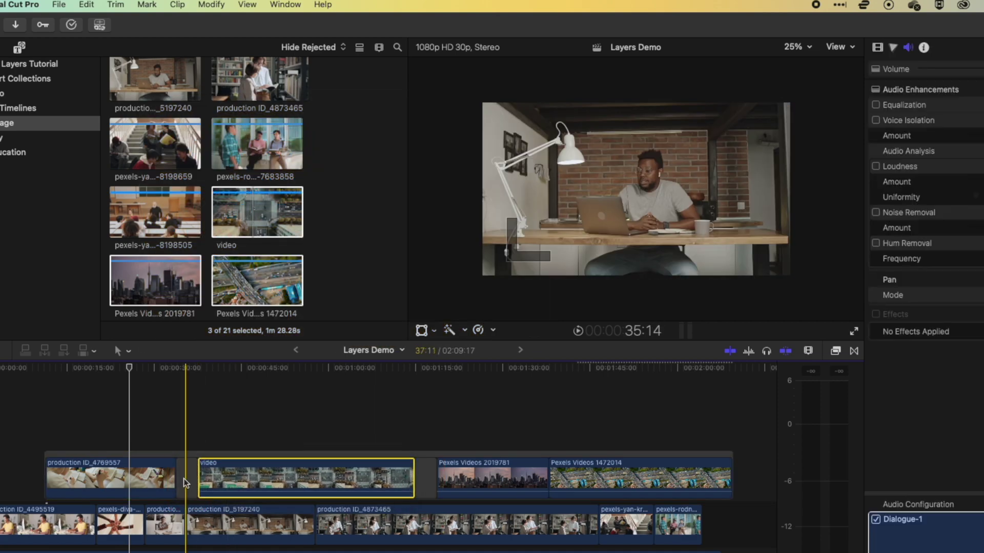
pyautogui.click(186, 481)
pyautogui.press('Delete')
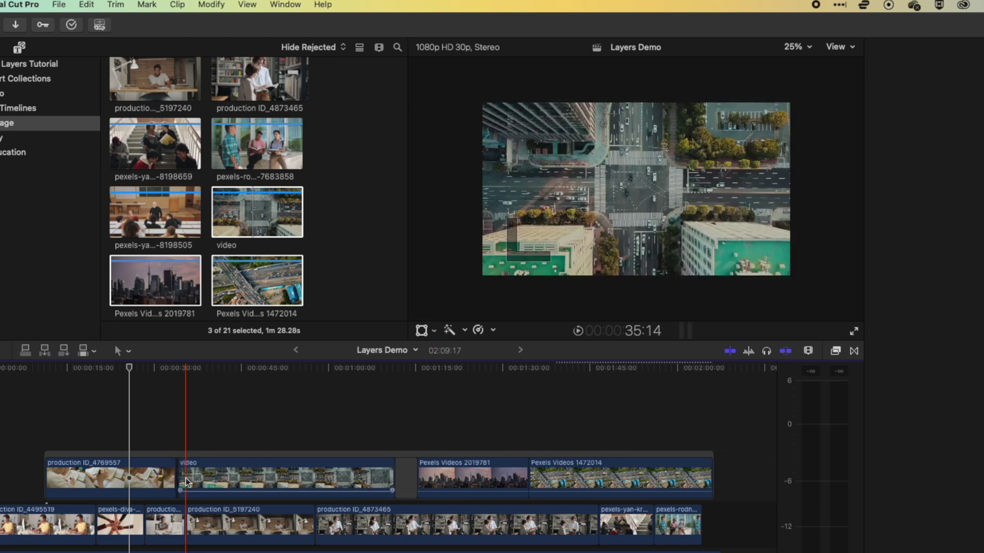
pyautogui.click(408, 476)
pyautogui.press('Delete')
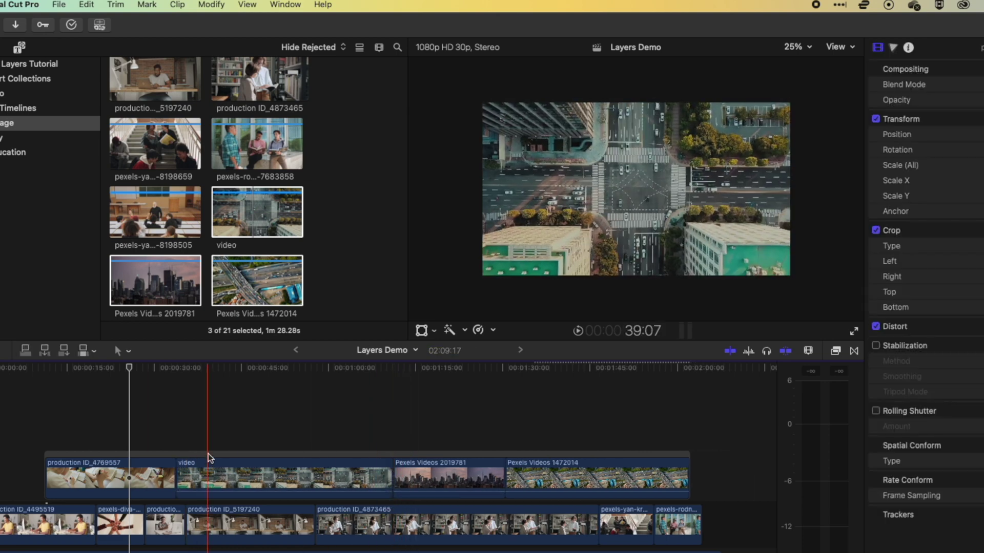
# Step: Move the connected storyline to start at about 21 seconds, and undo lifting the video clip out of it
pyautogui.moveTo(216, 455); pyautogui.dragTo(301, 435)
pyautogui.press('super+4')
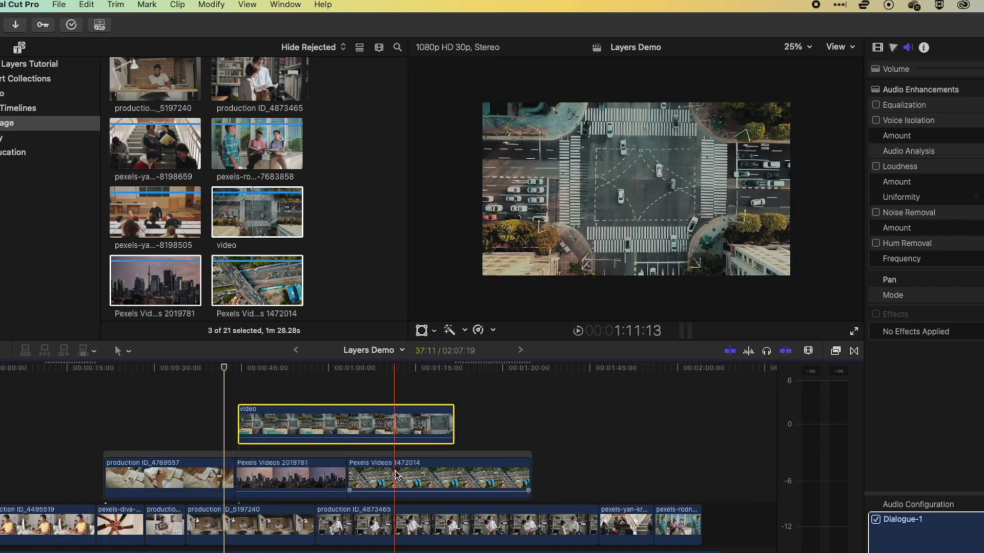
pyautogui.press('super+z')
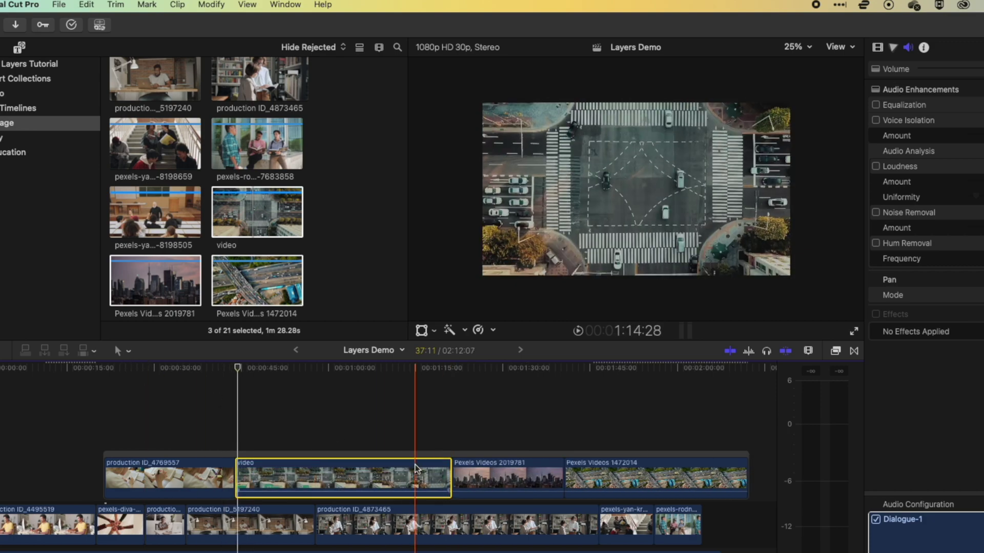
# Step: Trim the ends of the four connected storyline clips so they last about 14, 19, 12 and 21 seconds in timeline order
pyautogui.moveTo(451, 477); pyautogui.dragTo(344, 476)
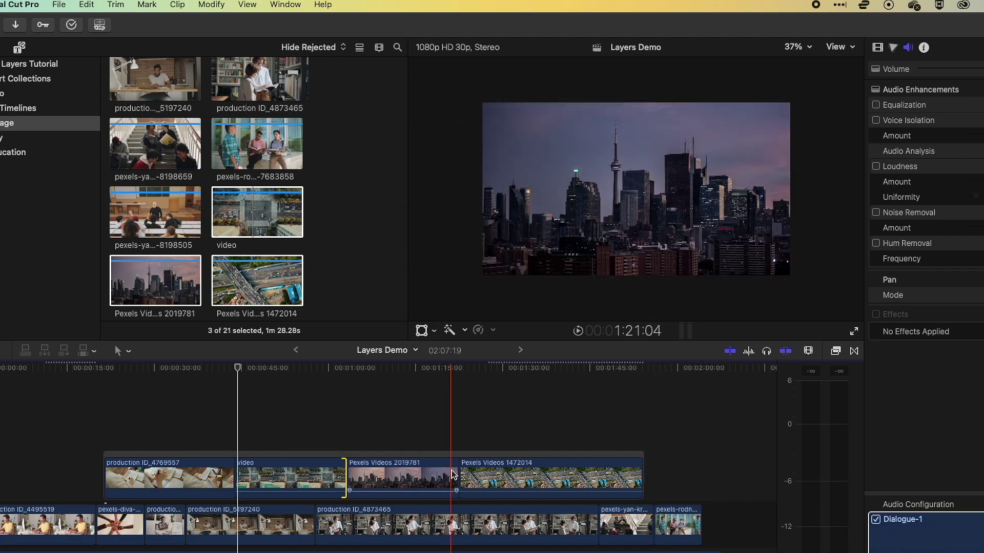
pyautogui.moveTo(453, 474); pyautogui.dragTo(414, 474)
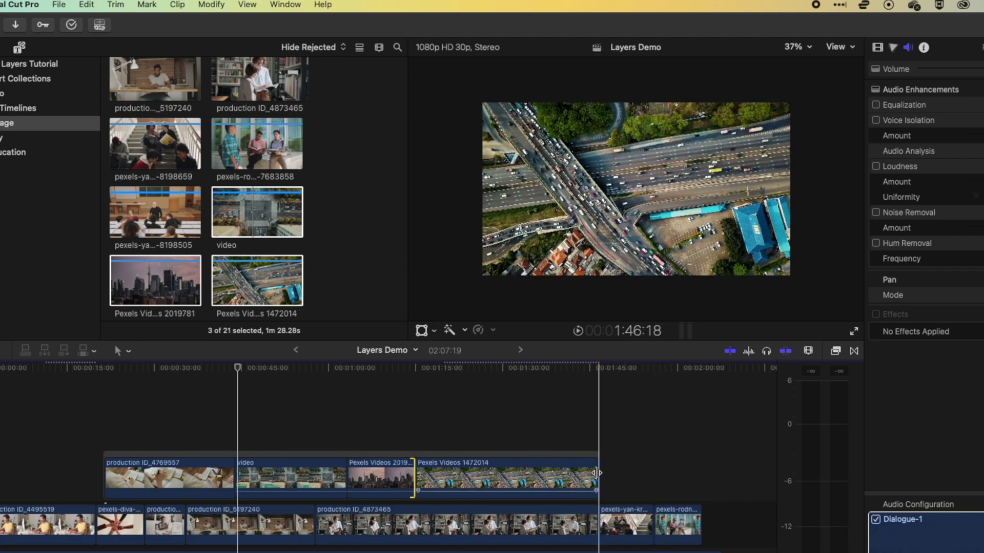
pyautogui.moveTo(596, 473); pyautogui.dragTo(536, 472)
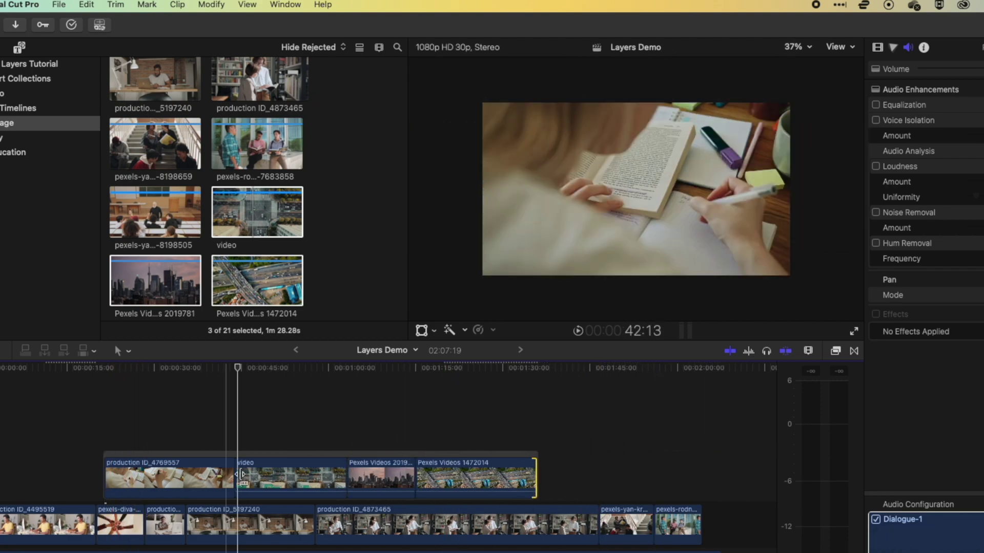
pyautogui.moveTo(241, 474); pyautogui.dragTo(185, 474)
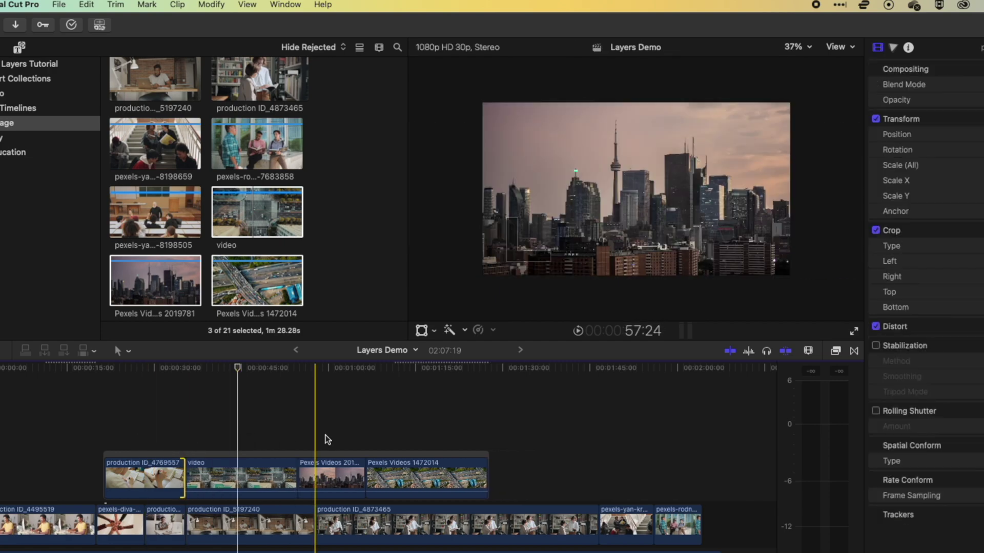
# Step: Trim the ends of the main storyline clips production ID_5197240 to 21:00 and production ID_4873465 to 36:11
pyautogui.click(404, 454)
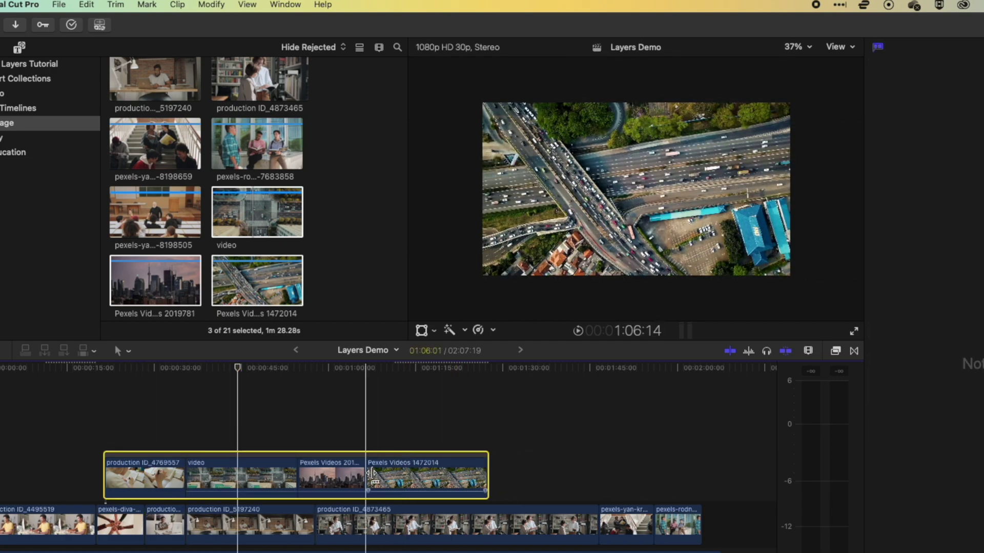
pyautogui.moveTo(314, 522); pyautogui.dragTo(304, 525)
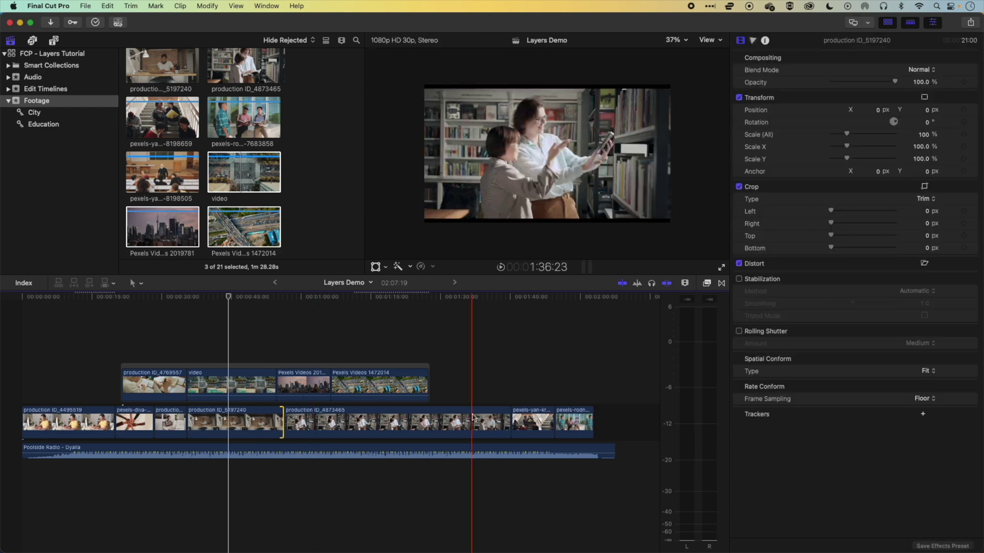
pyautogui.moveTo(507, 420); pyautogui.dragTo(451, 420)
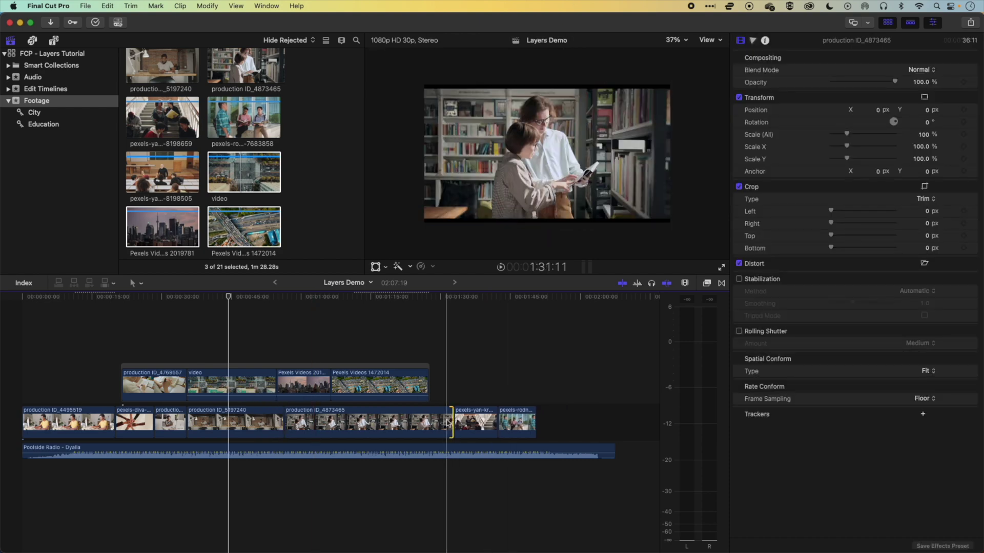
# Step: Move the connected storyline to start at about 42 seconds, above the production ID_5197240 clip
pyautogui.moveTo(193, 372); pyautogui.dragTo(241, 349)
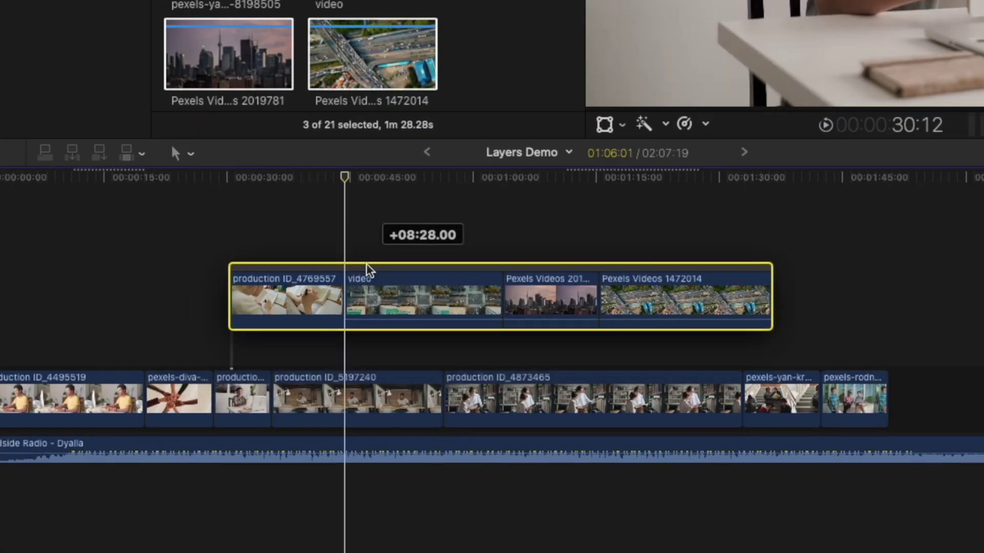
pyautogui.moveTo(367, 270)
pyautogui.mouseDown()
pyautogui.moveTo(371, 216)
pyautogui.moveTo(373, 242)
pyautogui.moveTo(439, 243)
pyautogui.moveTo(301, 244)
pyautogui.moveTo(456, 248)
pyautogui.mouseUp()
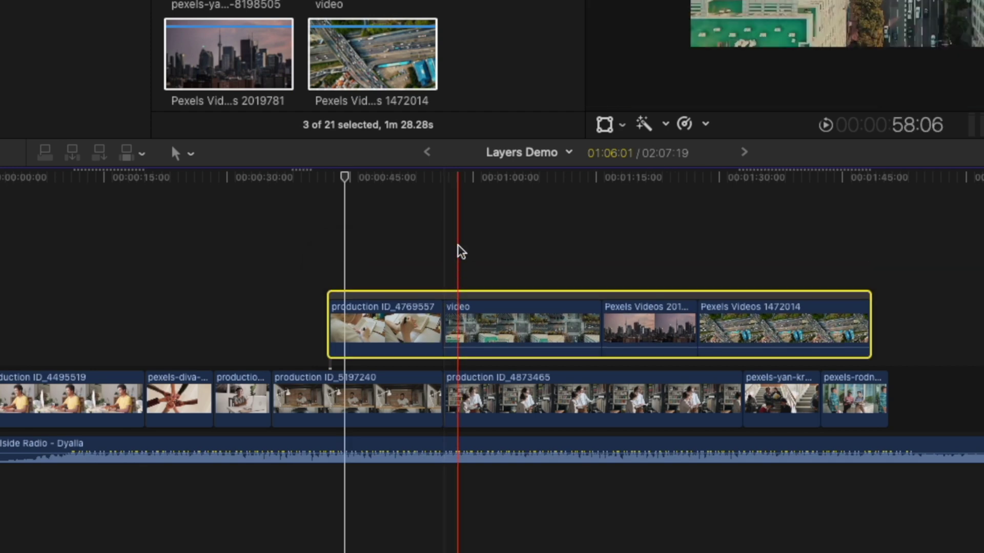
pyautogui.click(234, 290)
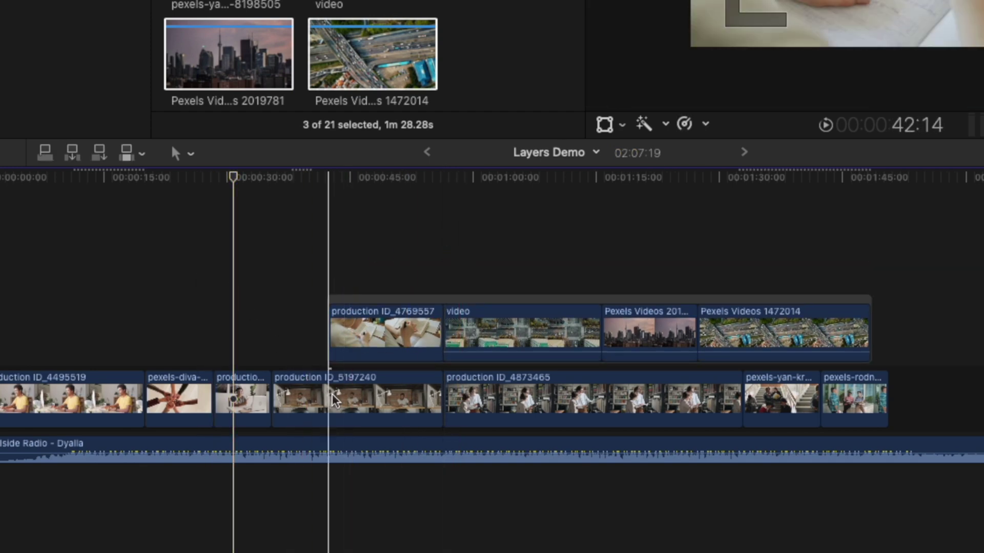
# Step: Try deleting the production ID_5197240 clip to which the connected storyline is attached, and undo the deletion
pyautogui.click(333, 412)
pyautogui.press('Delete')
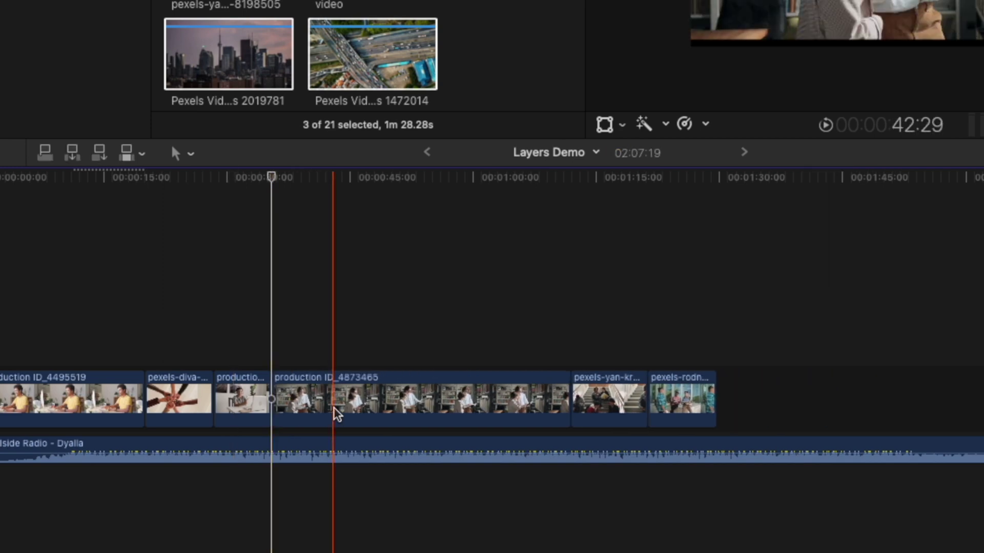
pyautogui.press('super+z')
# Step: Shift the connected storyline slightly later to start at about 45 seconds
pyautogui.click(327, 377)
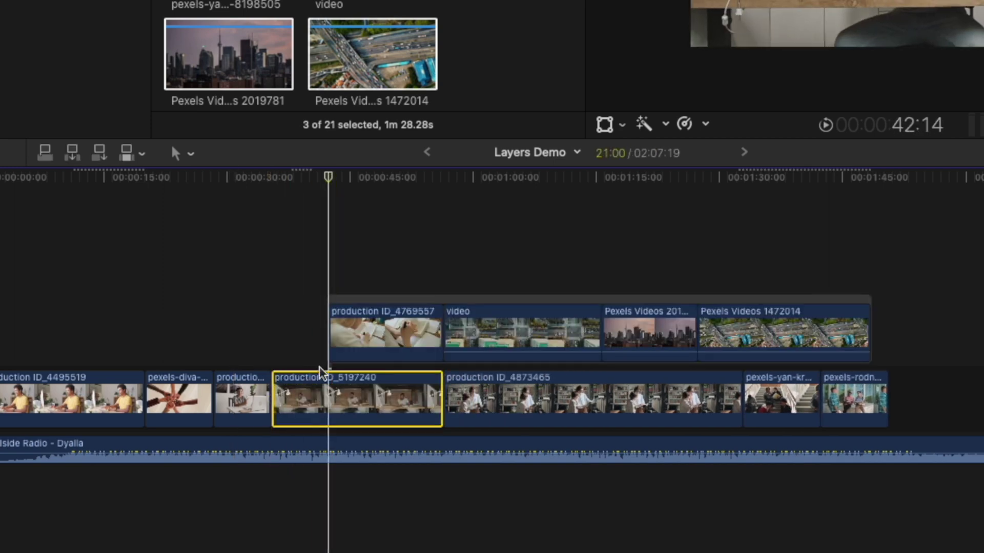
pyautogui.moveTo(369, 308); pyautogui.dragTo(383, 241)
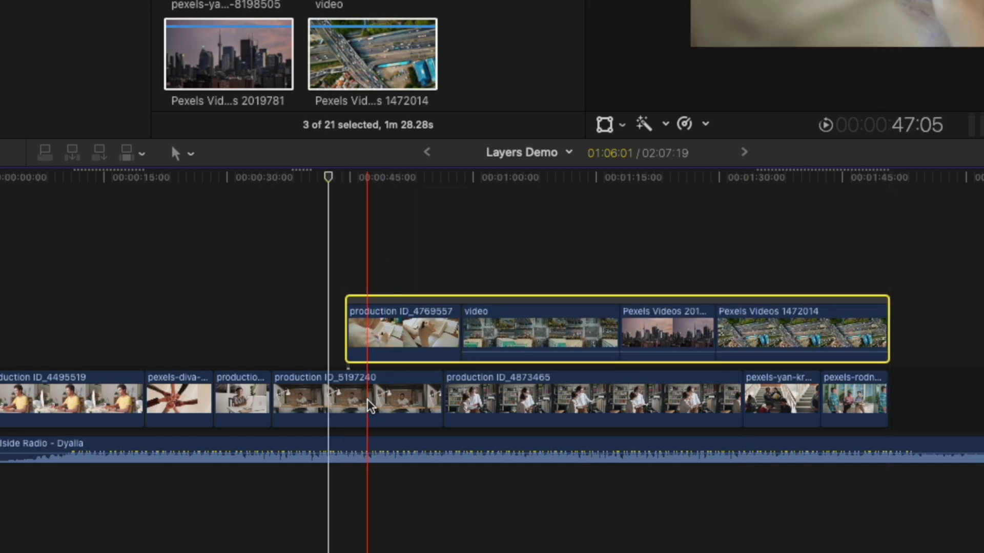
# Step: Try replacing the production ID_5197240 clip with a gap clip, and undo the replacement
pyautogui.click(370, 407)
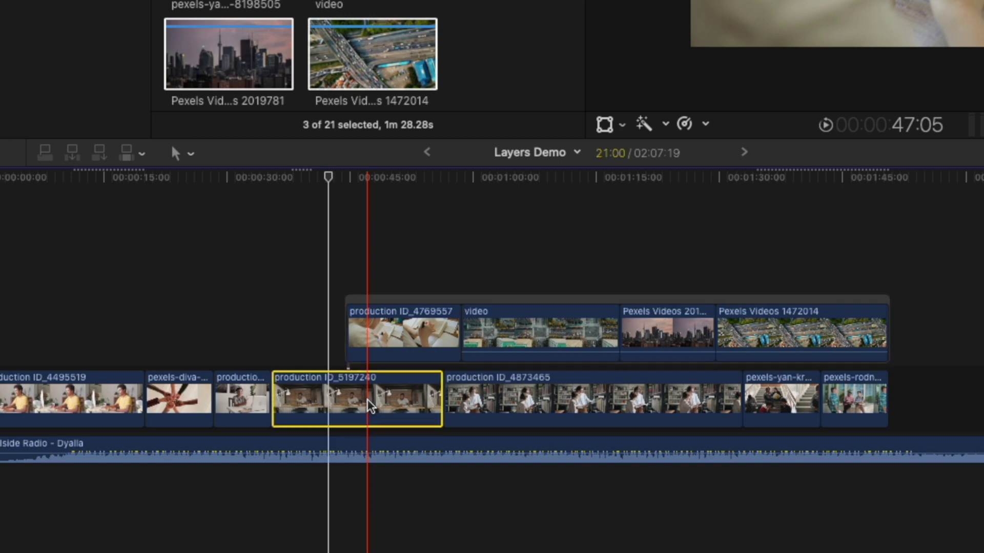
pyautogui.press('Delete')
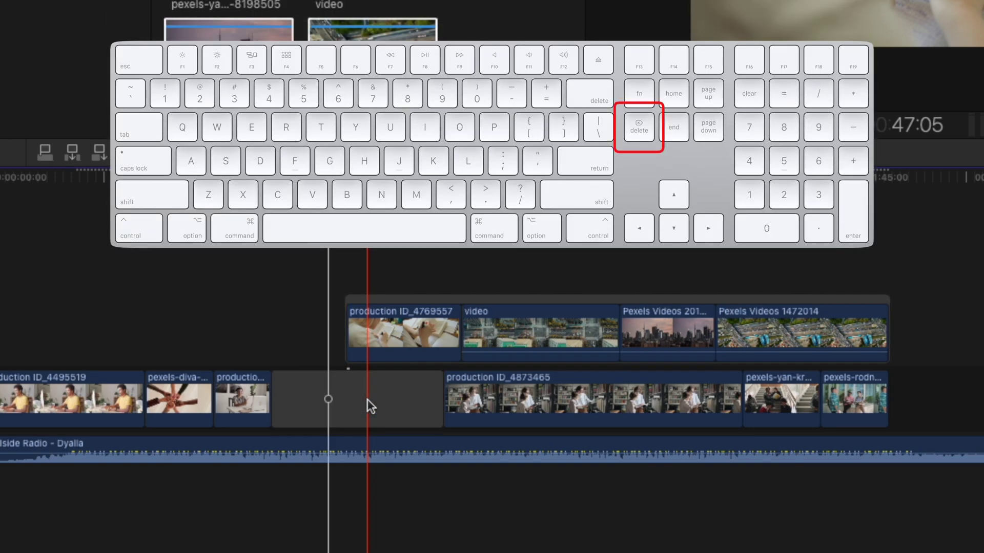
pyautogui.press('super+z')
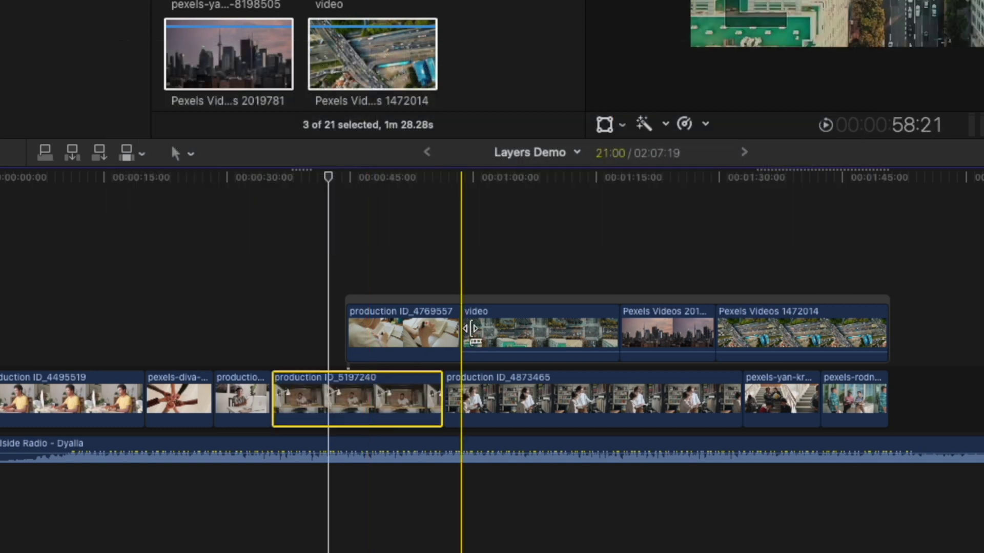
# Step: Move the connected storyline's connection point onto the production ID_4873465 clip at about 1:07
pyautogui.moveTo(386, 299)
pyautogui.mouseDown()
pyautogui.moveTo(388, 266)
pyautogui.moveTo(389, 303)
pyautogui.mouseUp()
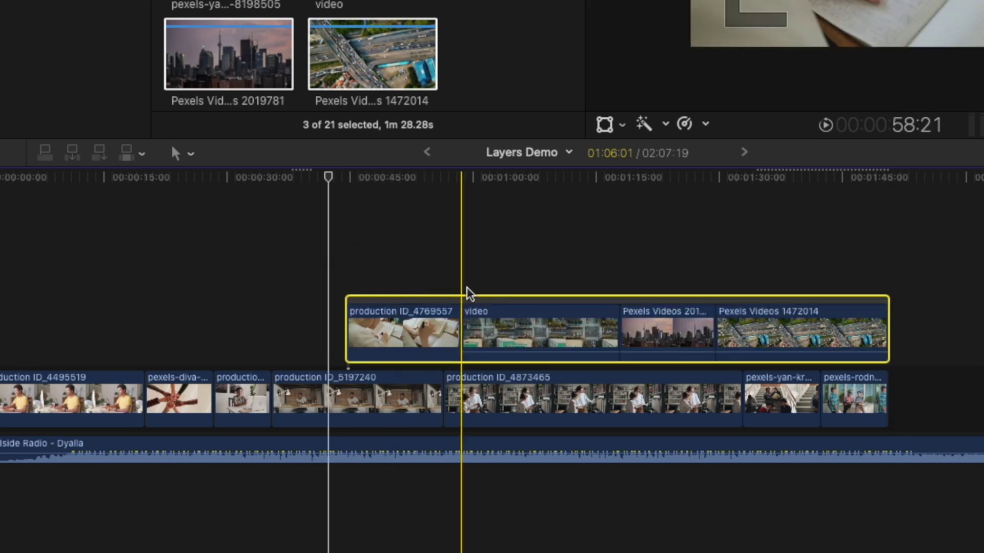
pyautogui.click(528, 301)
pyautogui.keyDown('alt'); pyautogui.keyDown('super'); pyautogui.click(531, 298); pyautogui.keyUp('super'); pyautogui.keyUp('alt')
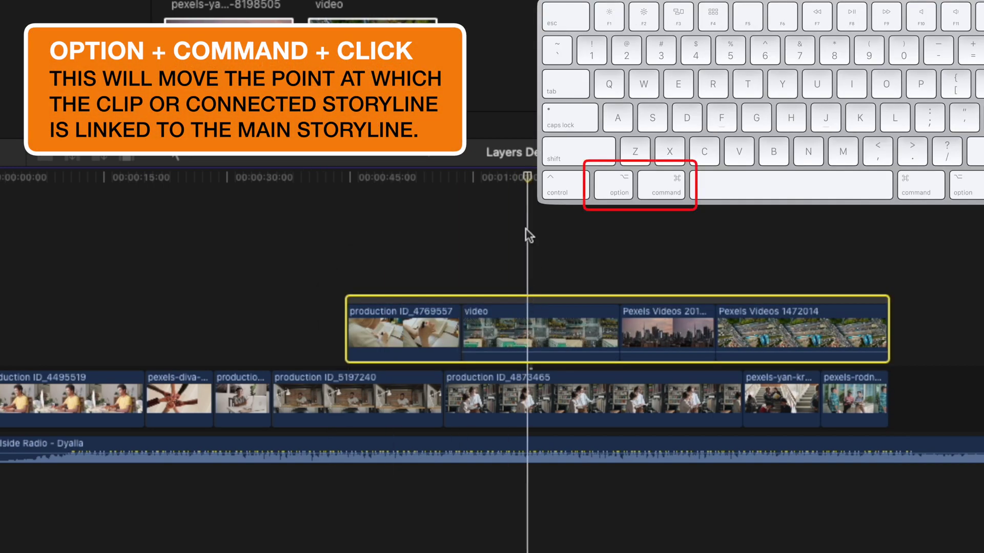
pyautogui.moveTo(527, 353)
pyautogui.moveTo(536, 297); pyautogui.dragTo(537, 233)
# Step: Move the connected storyline's connection point further along the production ID_4873465 clip to about 1:23
pyautogui.click(662, 230)
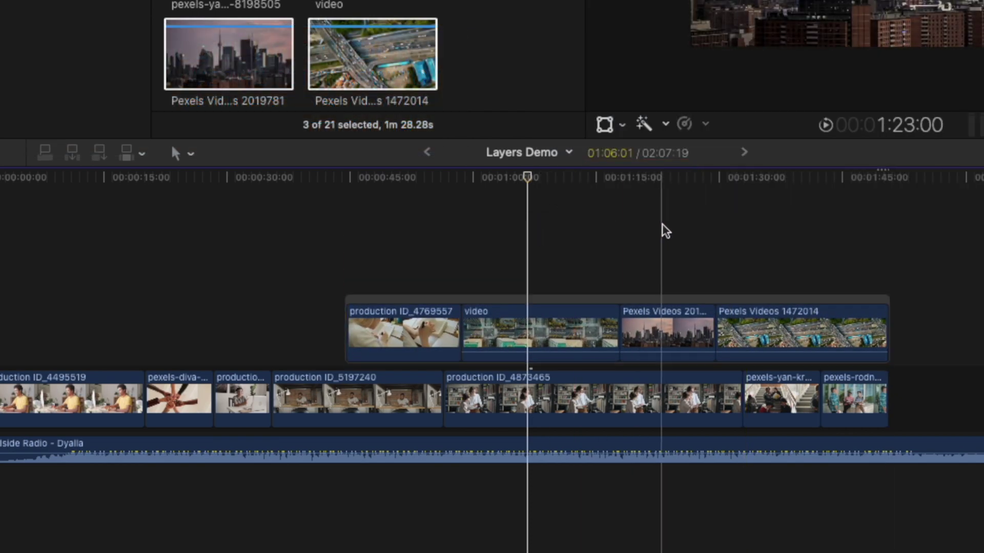
pyautogui.click(662, 305)
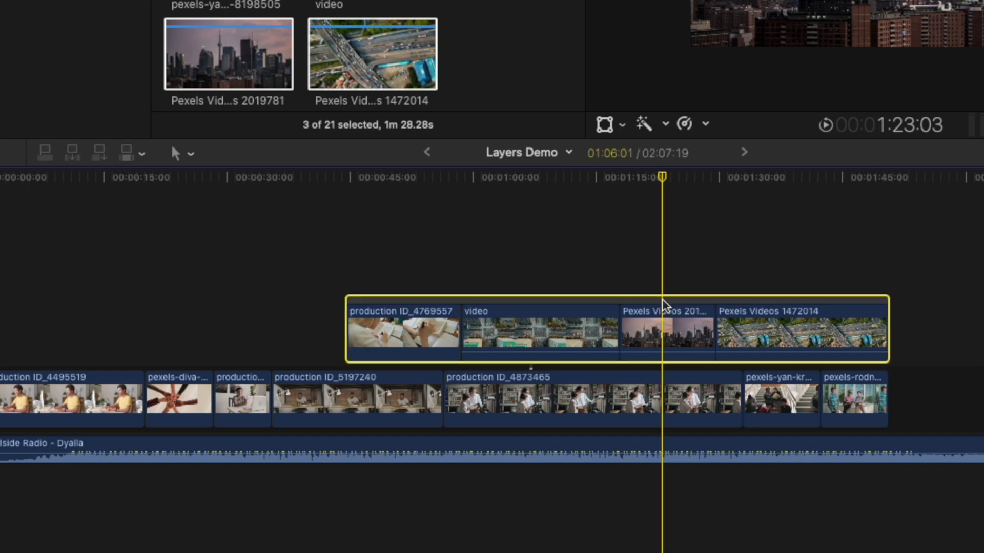
pyautogui.moveTo(663, 302); pyautogui.dragTo(672, 232)
# Step: Delete the production ID_5197240 clip from the primary storyline
pyautogui.click(392, 403)
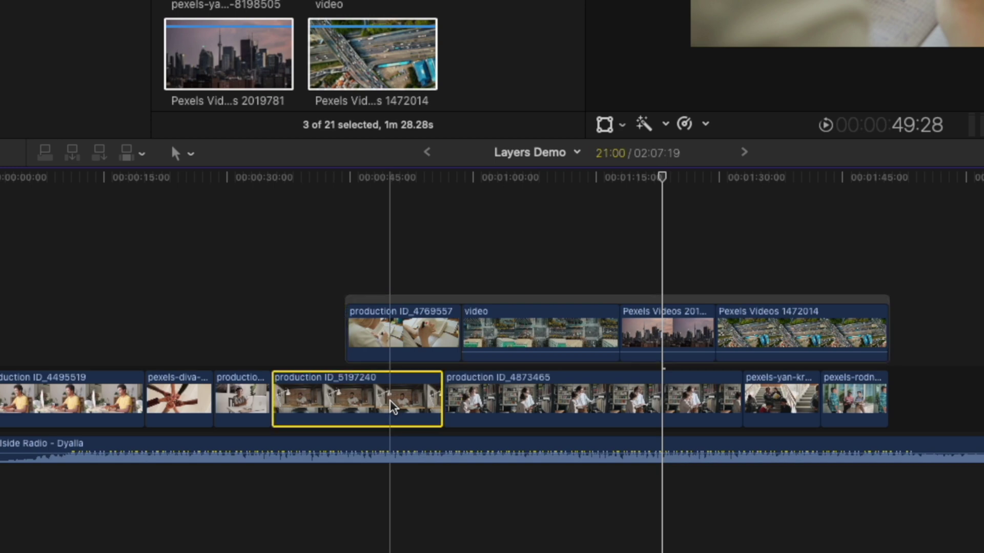
pyautogui.press('Delete')
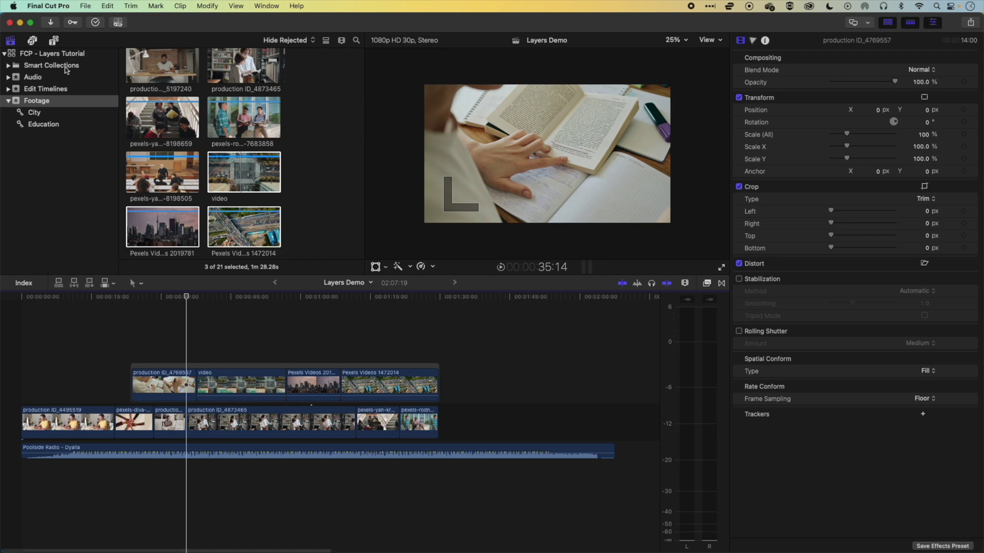
# Step: Add the Assembler title from Build In/Out above the video clip, spanning its length, and preview it at about 46 seconds
pyautogui.click(54, 41)
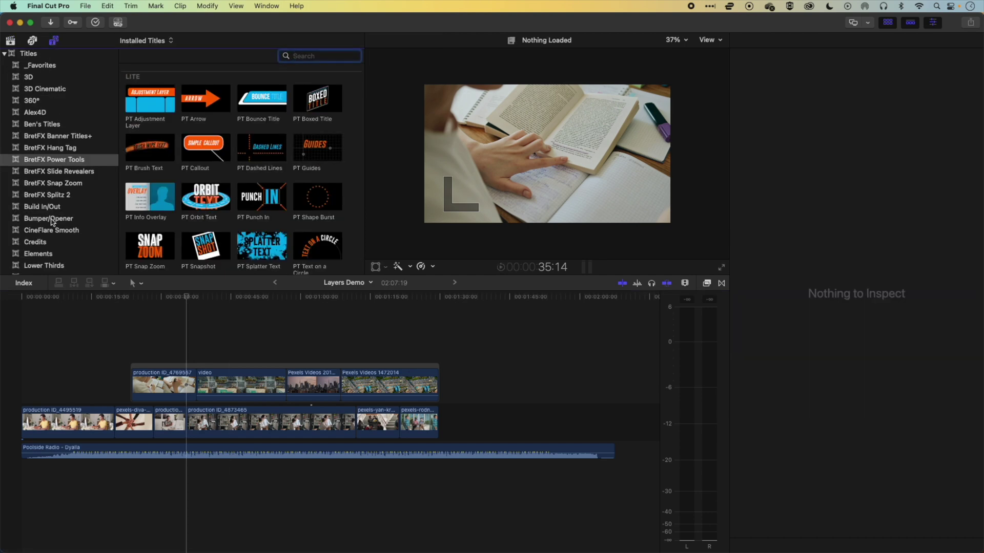
pyautogui.click(27, 209)
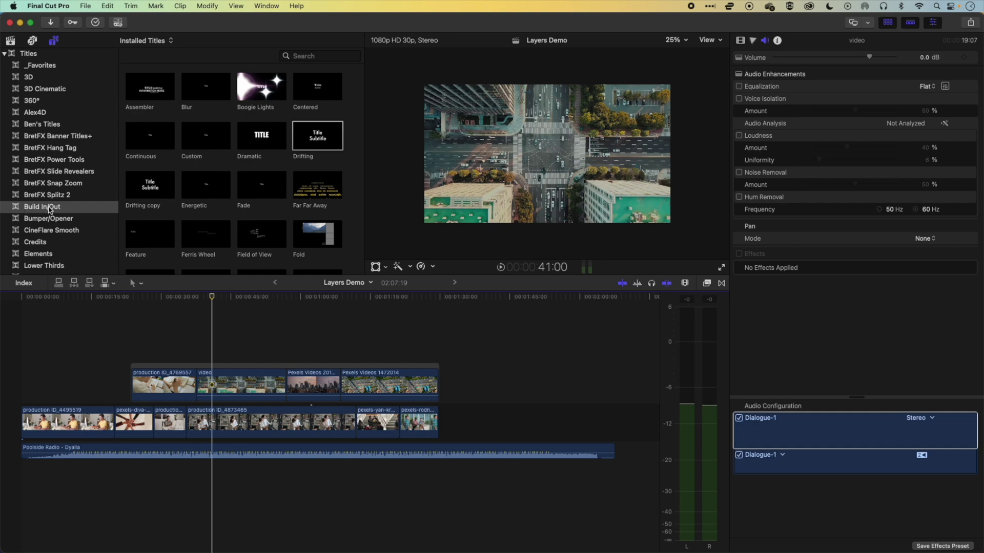
pyautogui.click(151, 92)
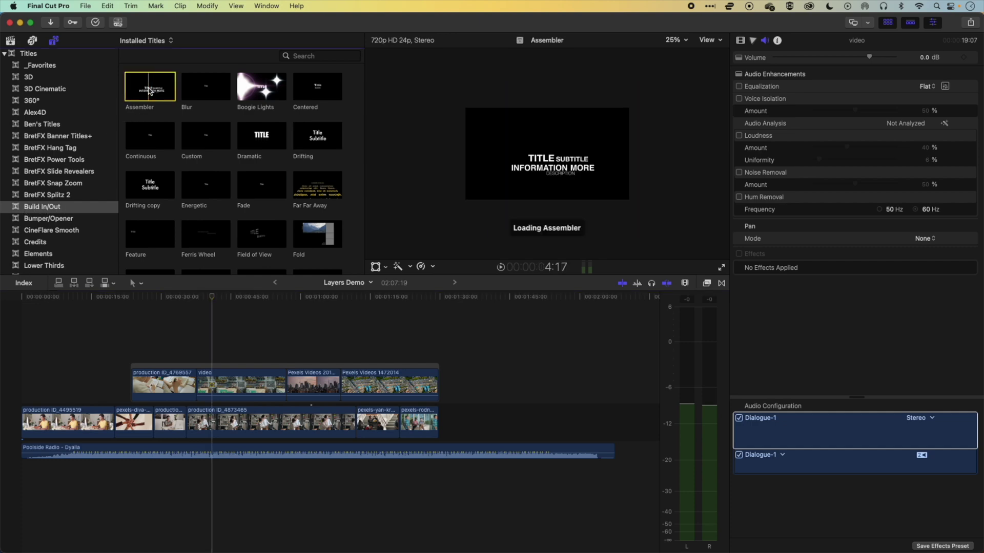
pyautogui.moveTo(150, 92); pyautogui.dragTo(284, 353)
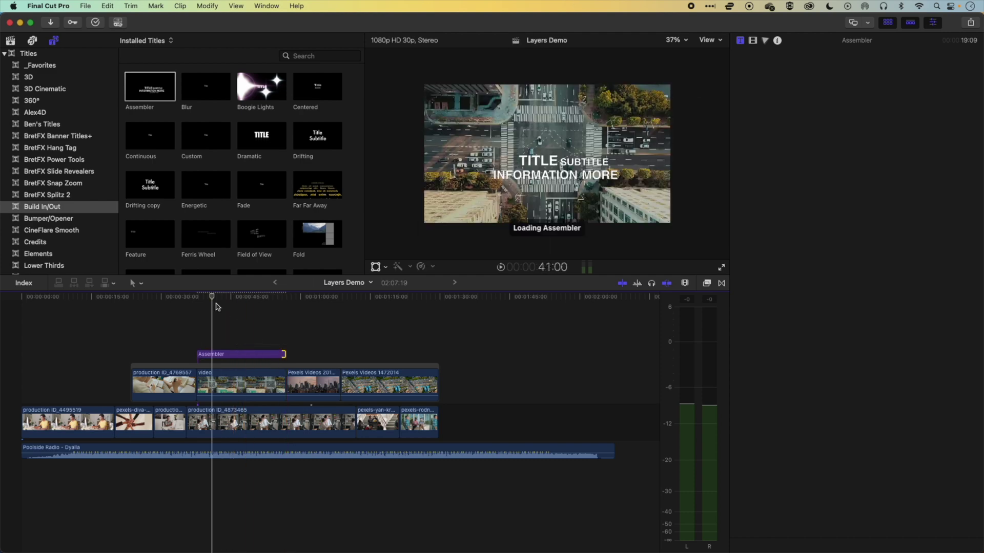
pyautogui.moveTo(213, 299); pyautogui.dragTo(235, 301)
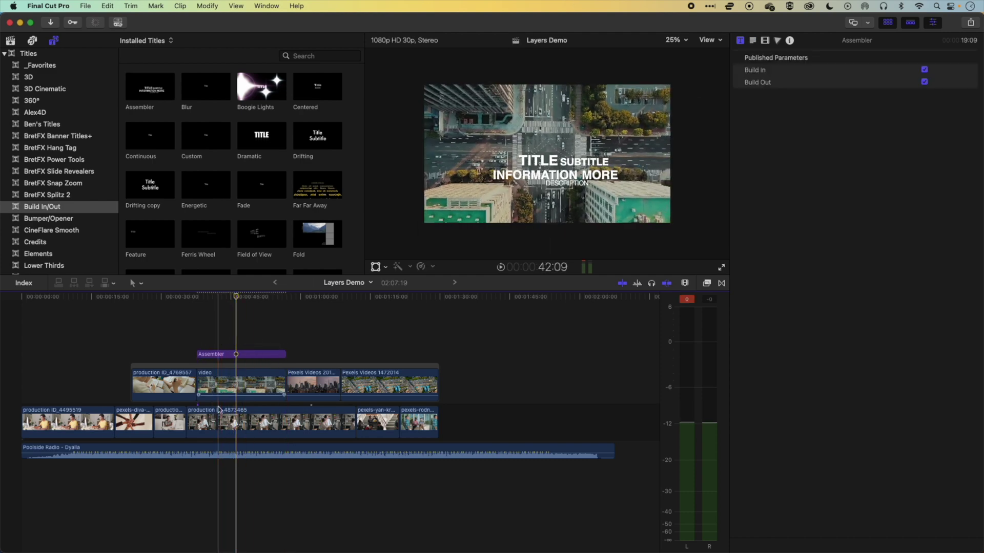
# Step: Disable the Poolside Radio - Dyalla music clip, review the title section without it, and enable the music again
pyautogui.click(233, 449)
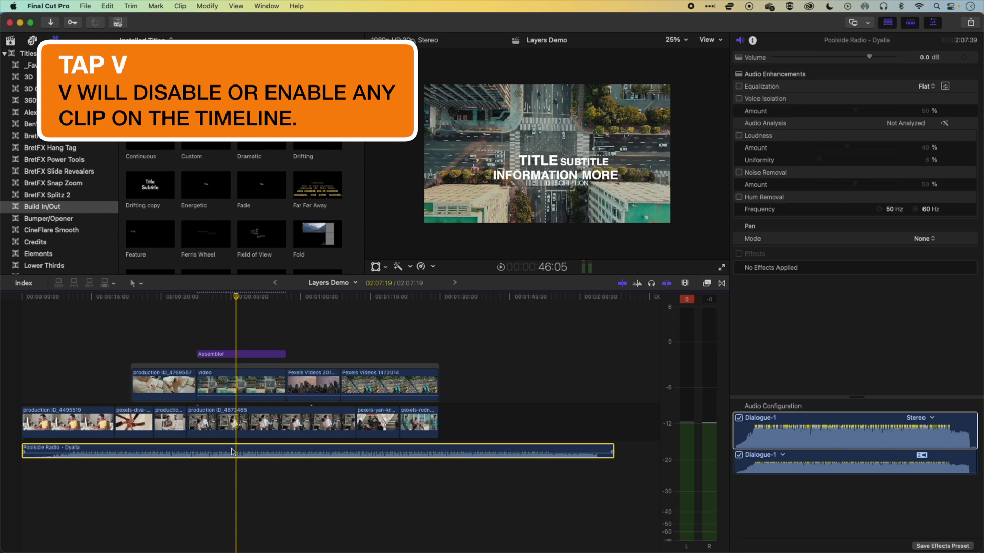
pyautogui.press('v')
pyautogui.click(190, 332)
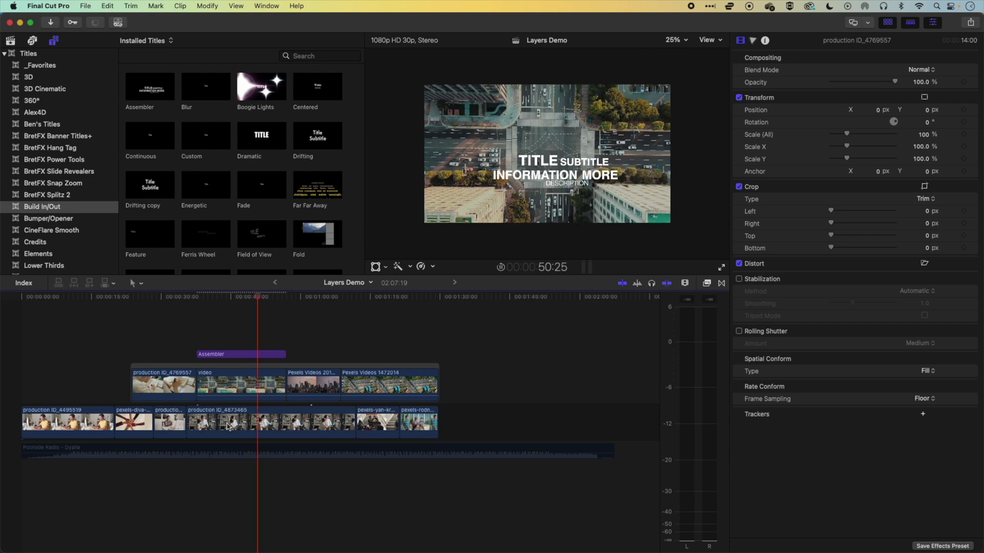
pyautogui.click(241, 354)
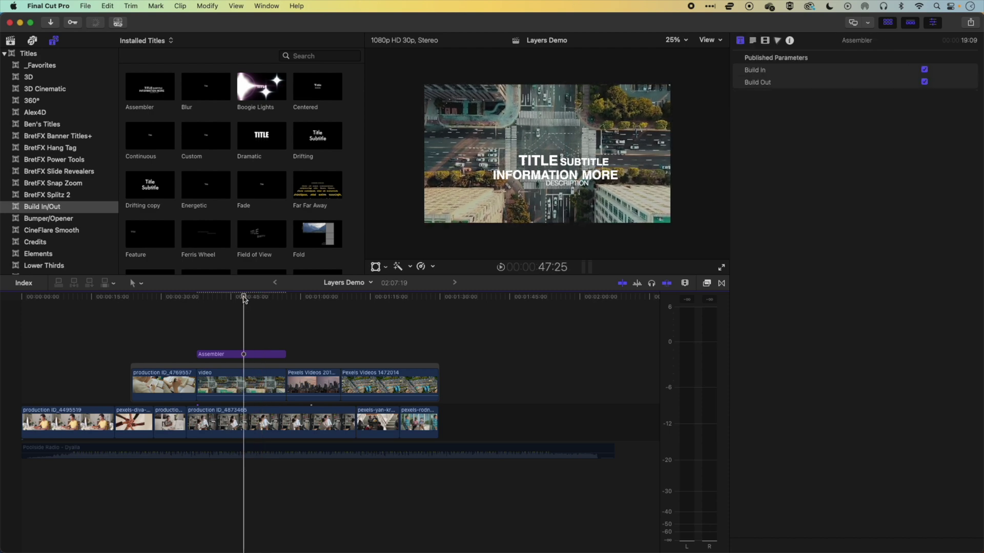
pyautogui.click(222, 454)
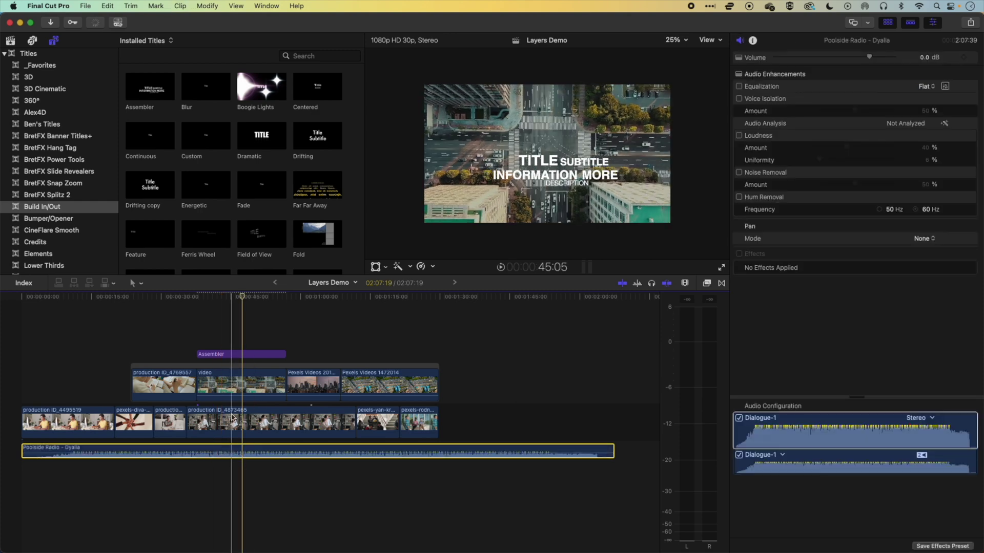
pyautogui.click(232, 418)
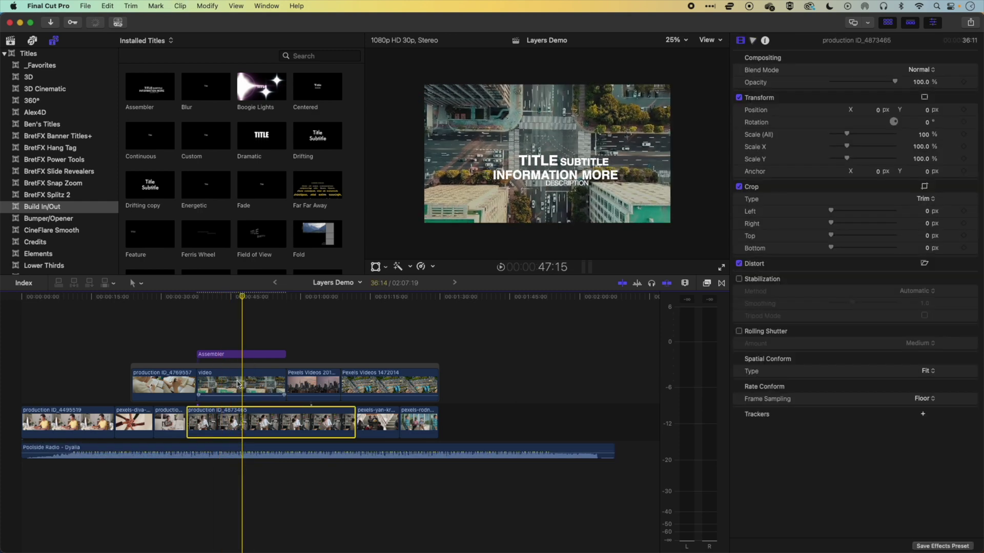
# Step: Fit the preview image to the viewer and lower the opacity of the video clip beneath the title to about 48%
pyautogui.click(243, 354)
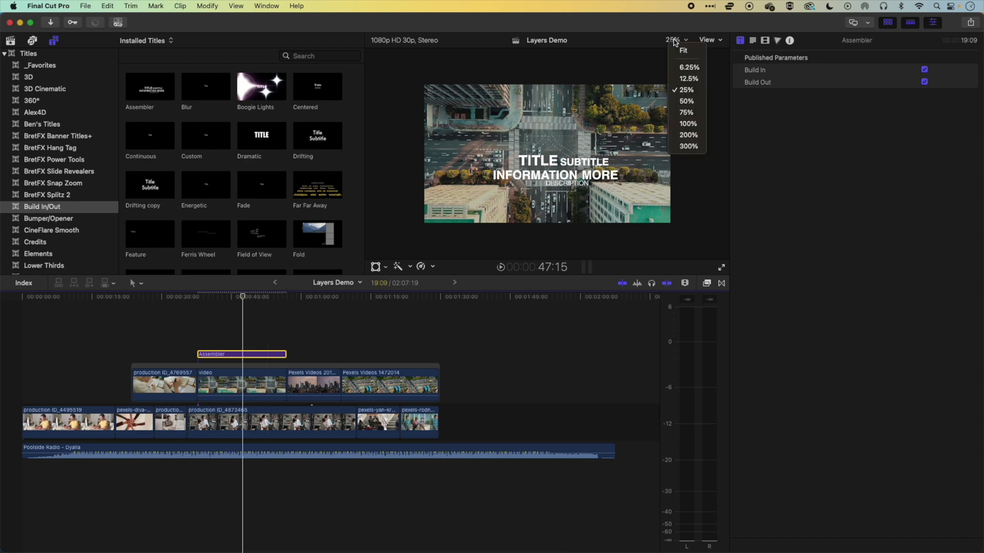
pyautogui.scroll(3, 682, 55)
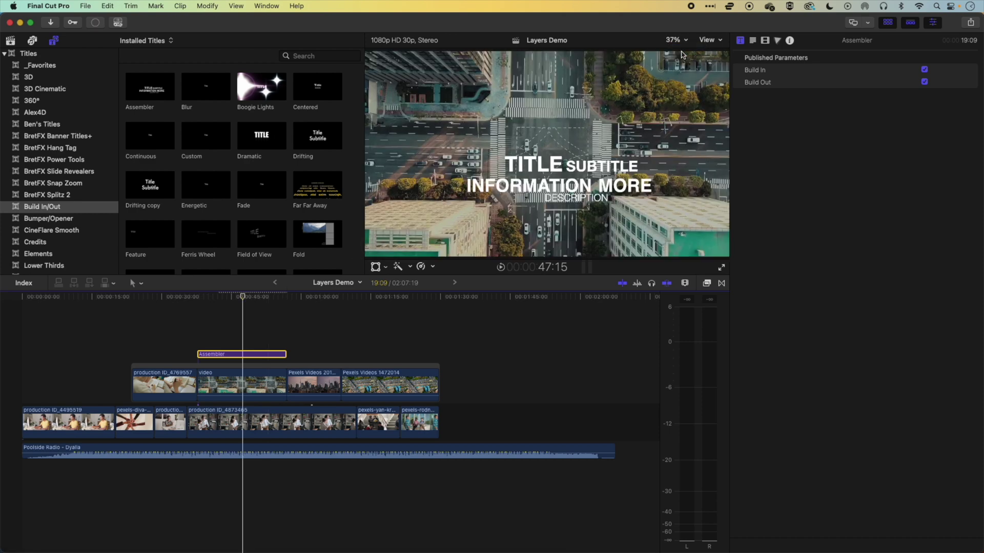
pyautogui.click(241, 384)
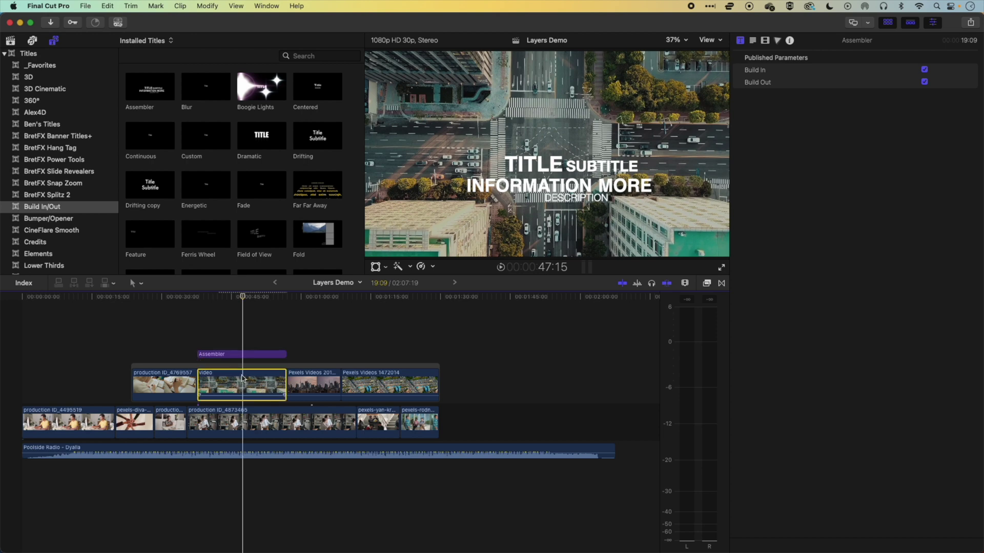
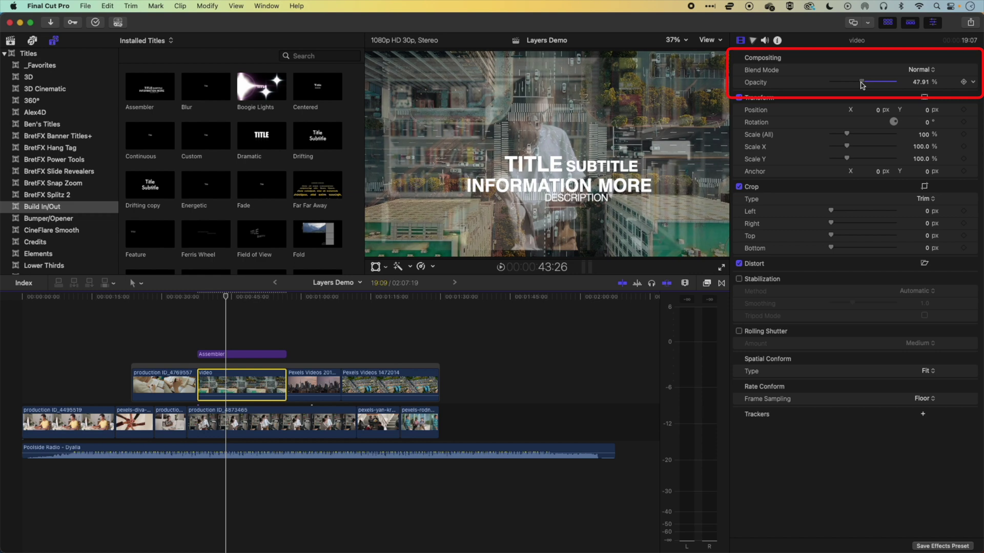
# Step: Set the spatial conform of the production ID_4873465 clip to Fill
pyautogui.click(230, 425)
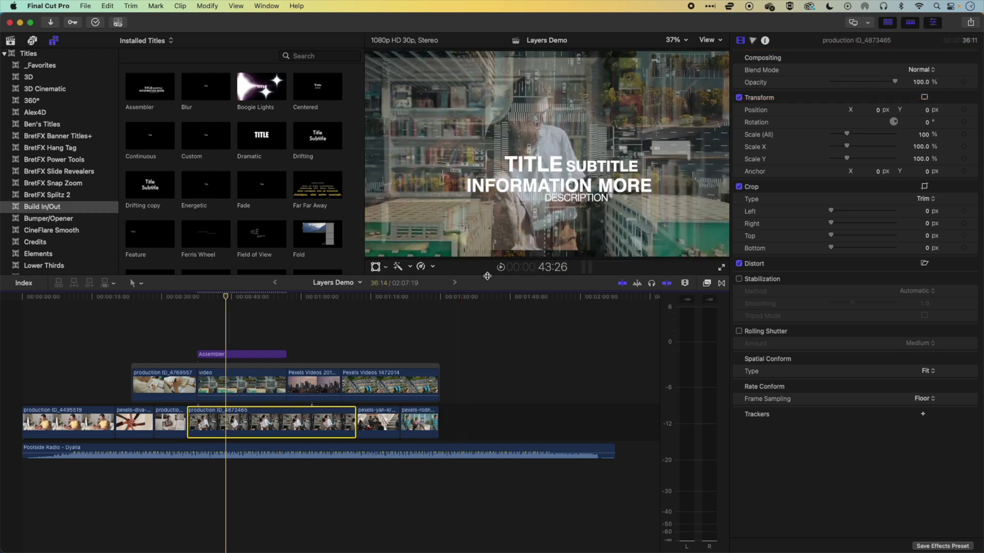
pyautogui.click(927, 372)
pyautogui.click(928, 384)
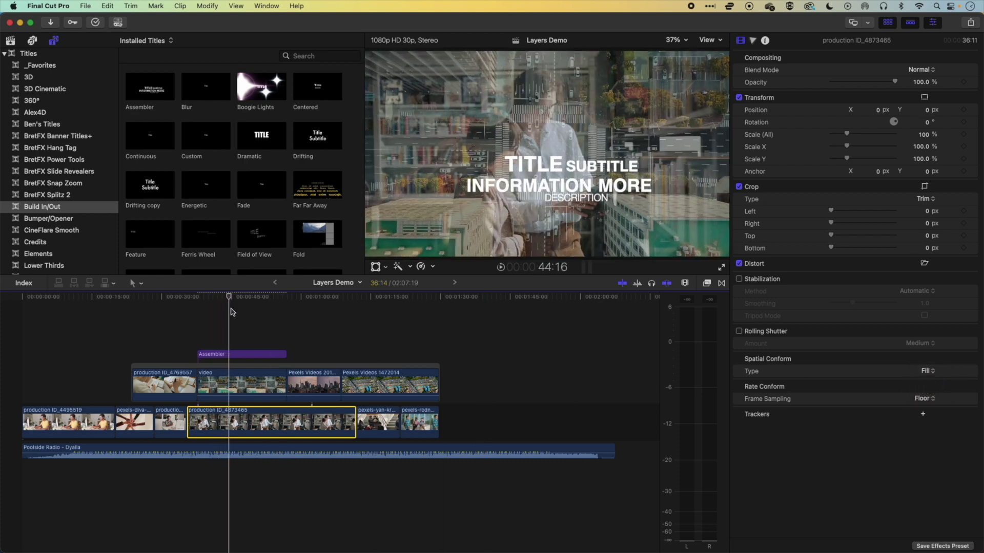
# Step: Restore the opacity of the video clip beneath the title to 100%, checking the frame at about 47 seconds
pyautogui.click(240, 379)
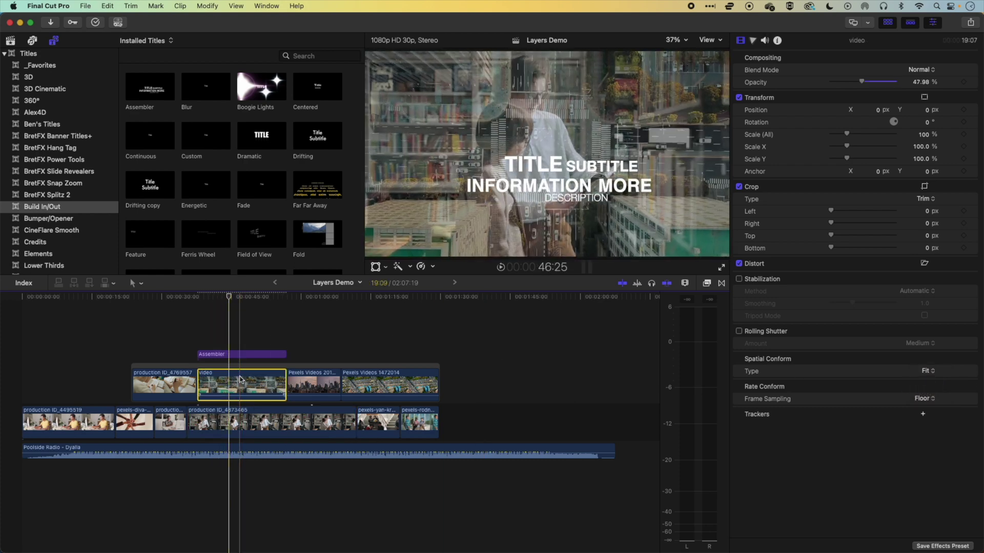
pyautogui.moveTo(231, 297)
pyautogui.mouseDown()
pyautogui.moveTo(214, 299)
pyautogui.moveTo(253, 298)
pyautogui.moveTo(229, 300)
pyautogui.moveTo(241, 299)
pyautogui.mouseUp()
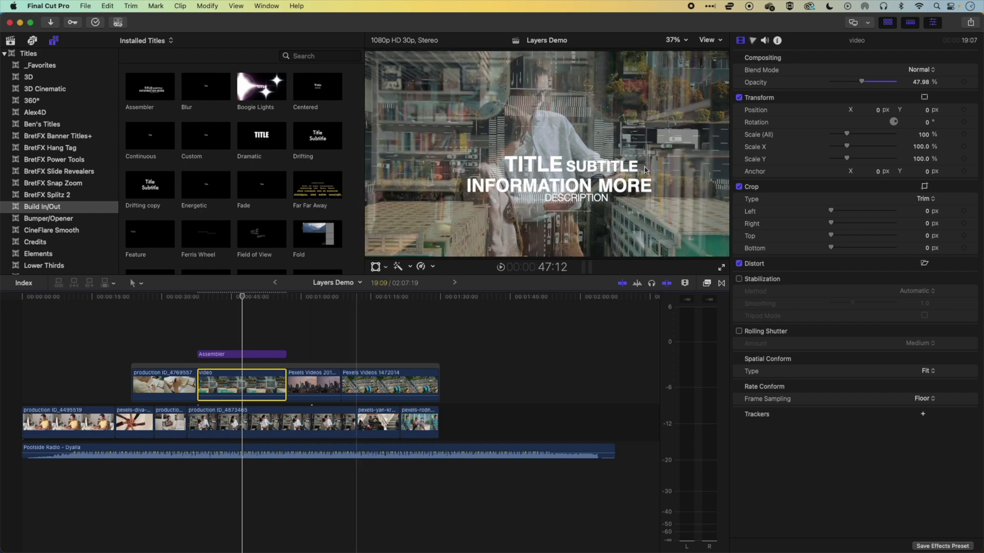
pyautogui.moveTo(863, 83); pyautogui.dragTo(927, 84)
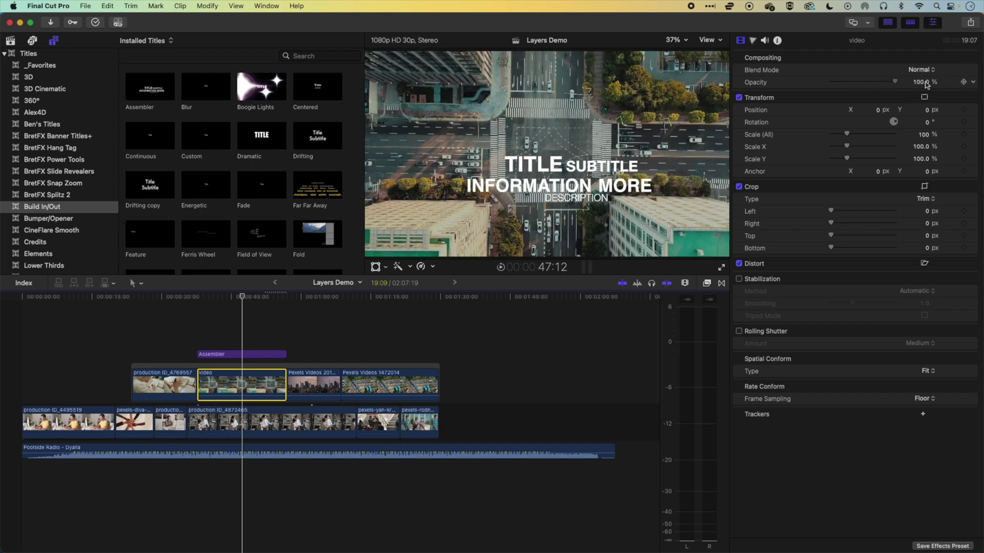
# Step: Try the Subtract, Darken and Multiply blend modes on the video clip beneath the title
pyautogui.click(921, 69)
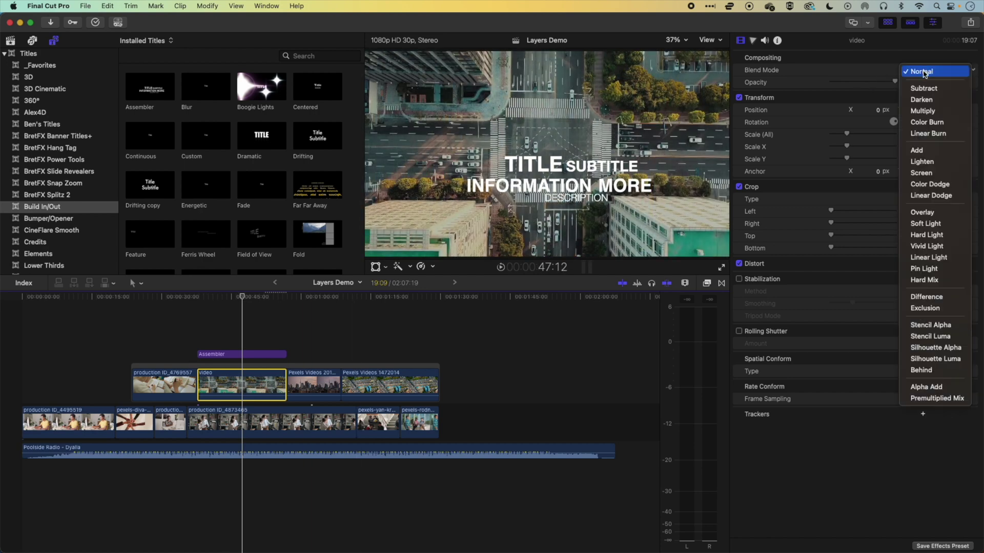
pyautogui.click(924, 88)
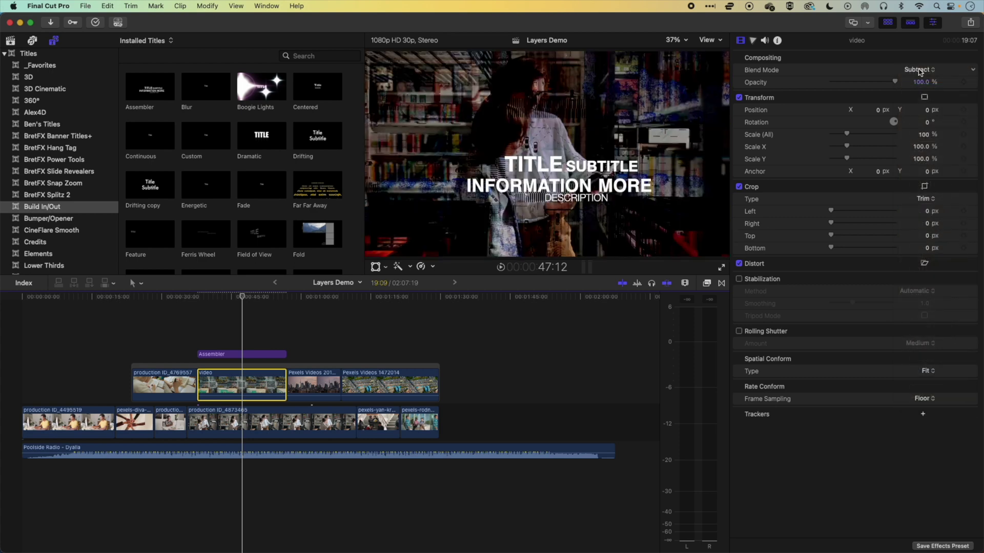
pyautogui.click(920, 70)
pyautogui.click(918, 84)
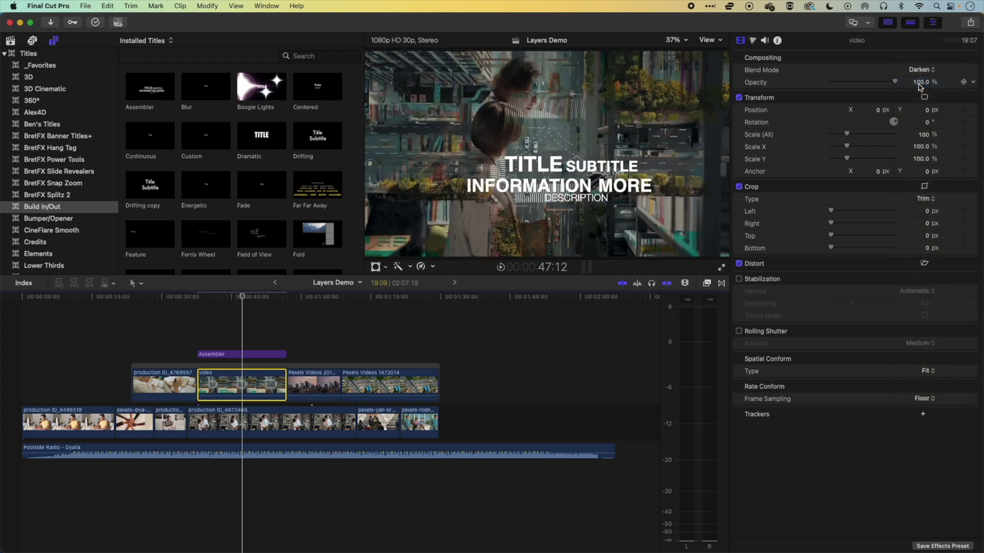
pyautogui.click(920, 73)
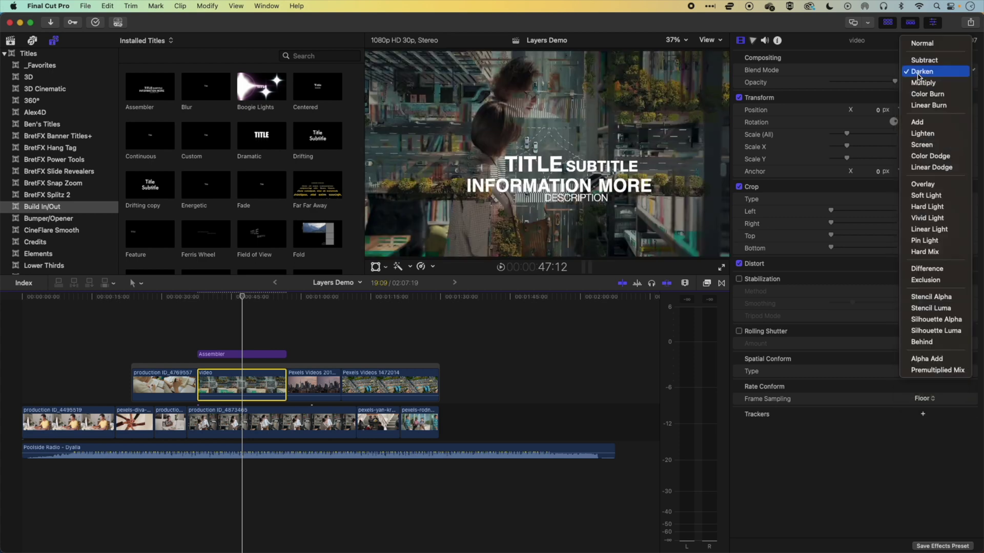
pyautogui.click(918, 83)
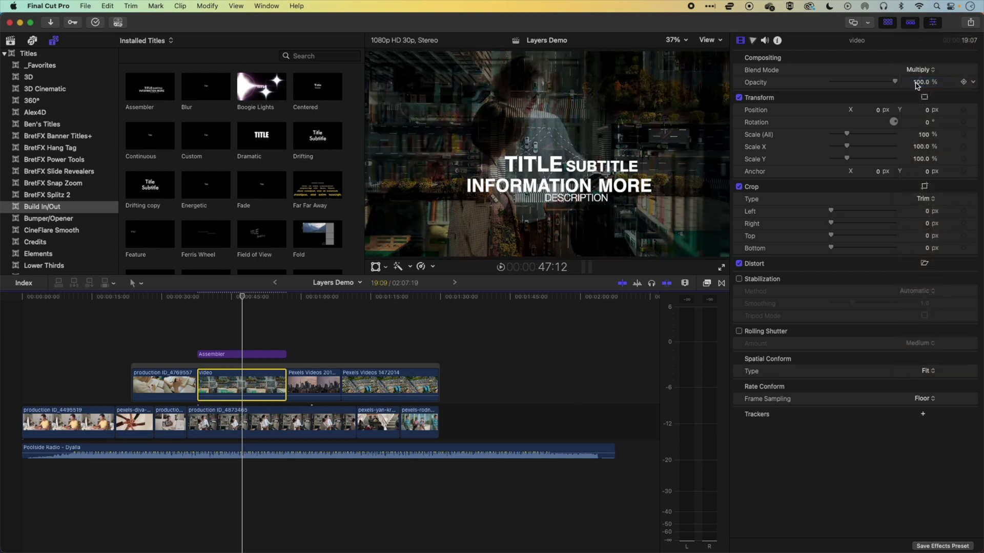
pyautogui.moveTo(242, 298); pyautogui.dragTo(238, 298)
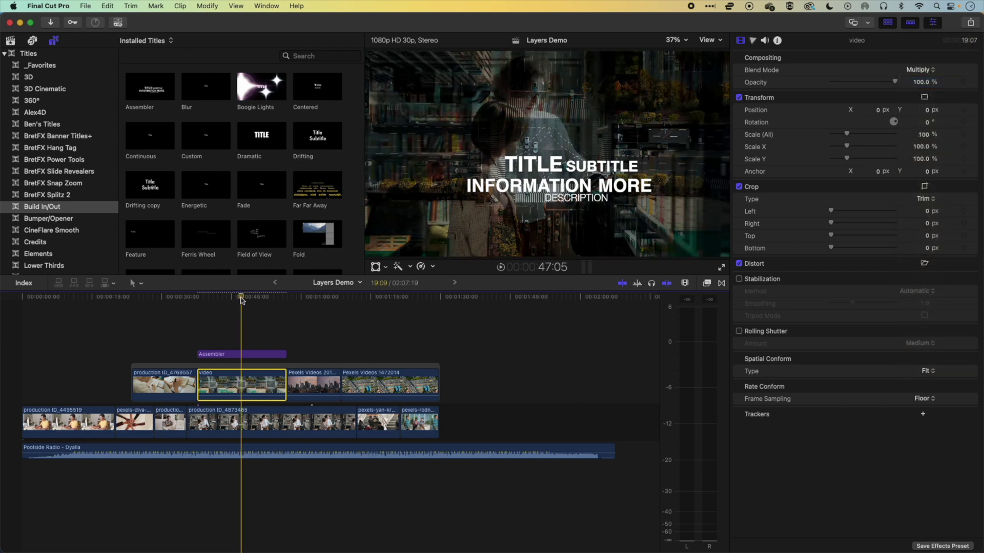
# Step: Try the Lighten, Screen and Overlay blend modes on the video clip beneath the title
pyautogui.click(920, 70)
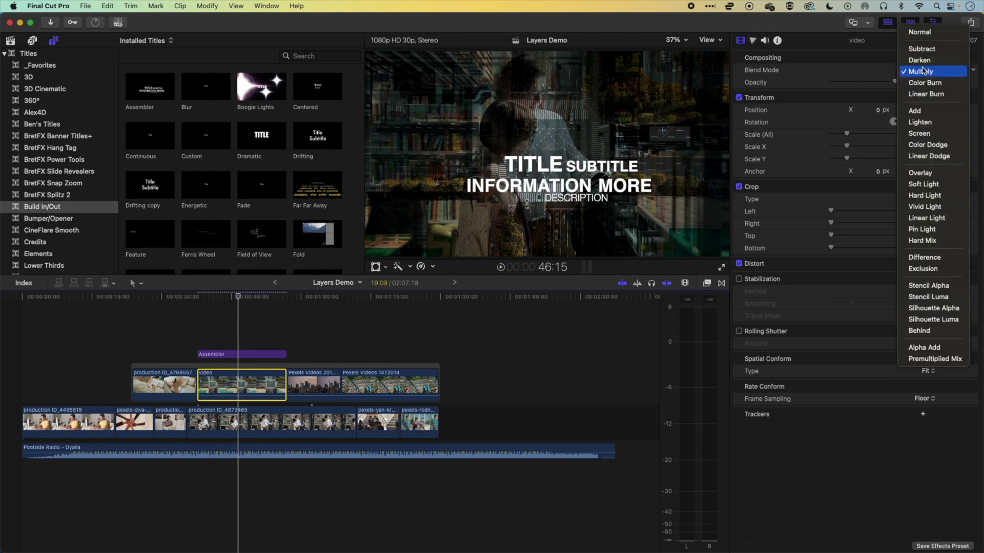
pyautogui.press('Escape')
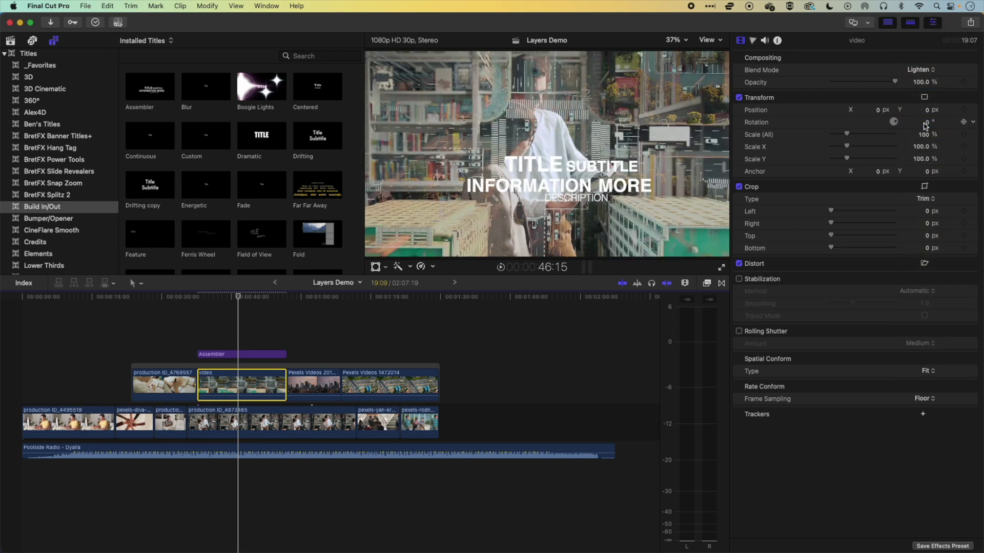
pyautogui.click(924, 71)
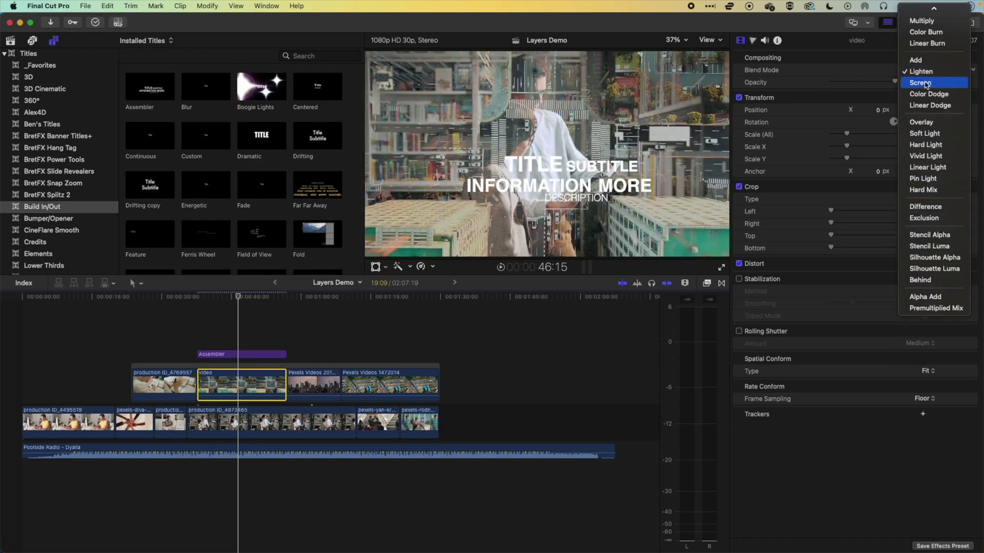
pyautogui.click(926, 83)
pyautogui.click(917, 70)
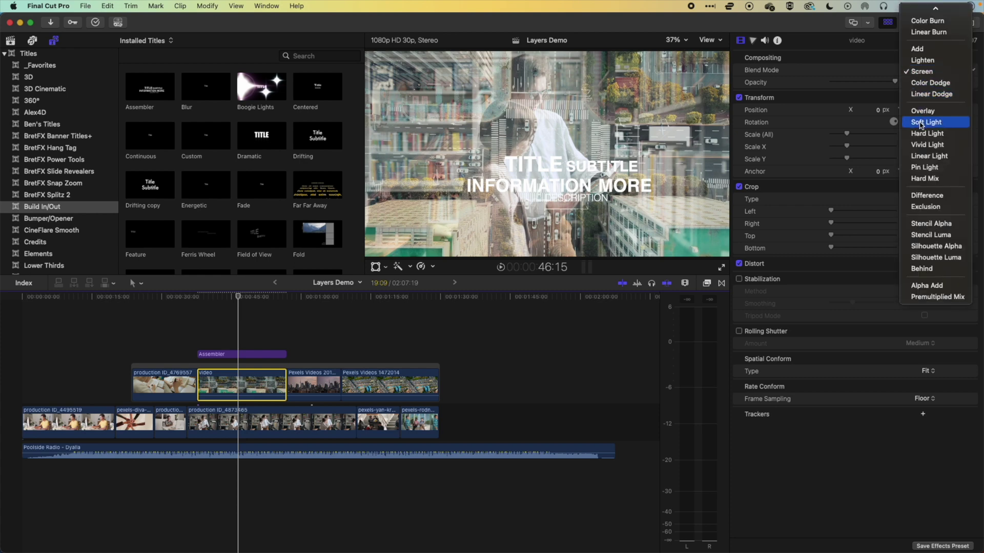
pyautogui.press('Escape')
# Step: Set the video clip's blend mode to Hard Light, play the result, and select the production ID_4873465 clip below it
pyautogui.click(922, 71)
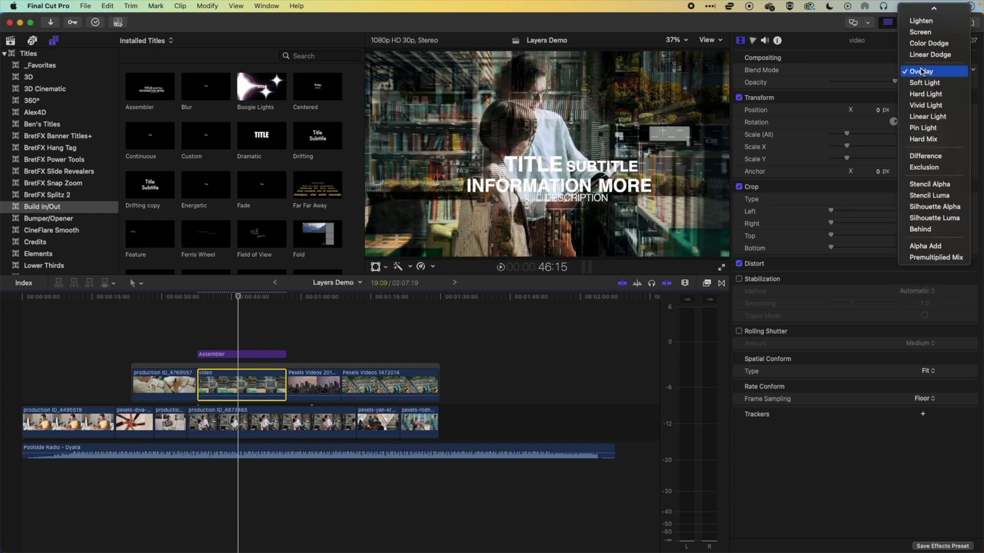
pyautogui.click(922, 95)
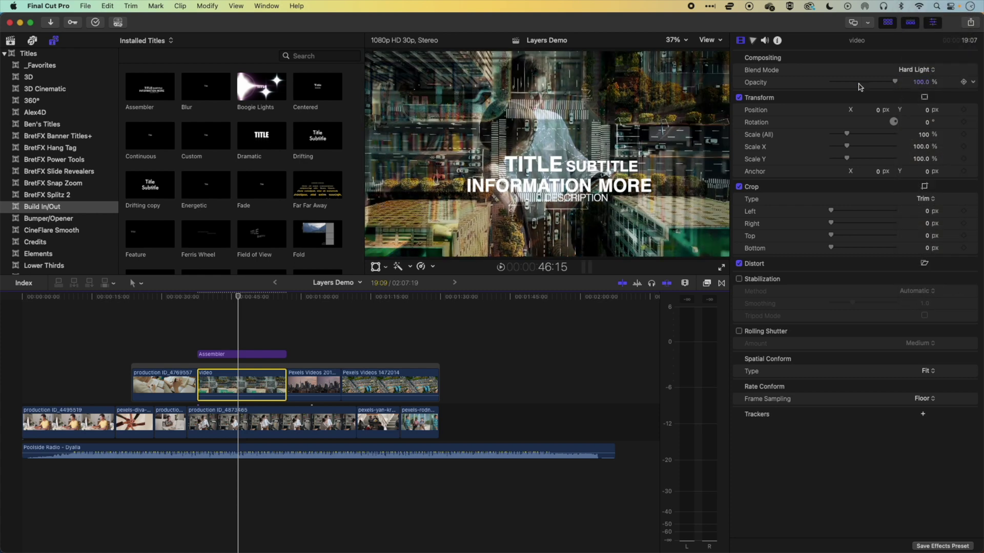
pyautogui.press('space')
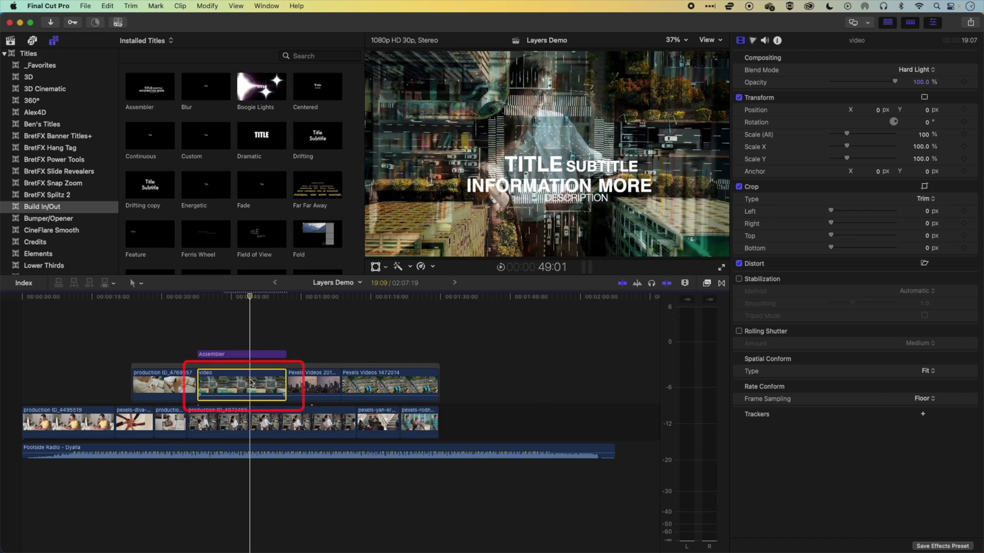
pyautogui.click(250, 424)
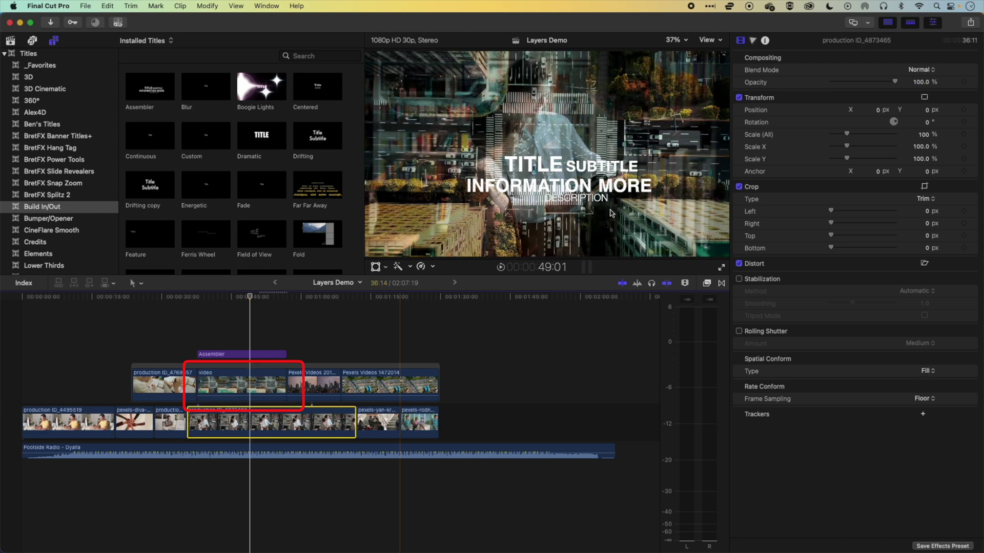
# Step: Try the Darken and Add blend modes on the production ID_4873465 clip and restore its blend mode to Normal
pyautogui.click(931, 70)
pyautogui.click(922, 99)
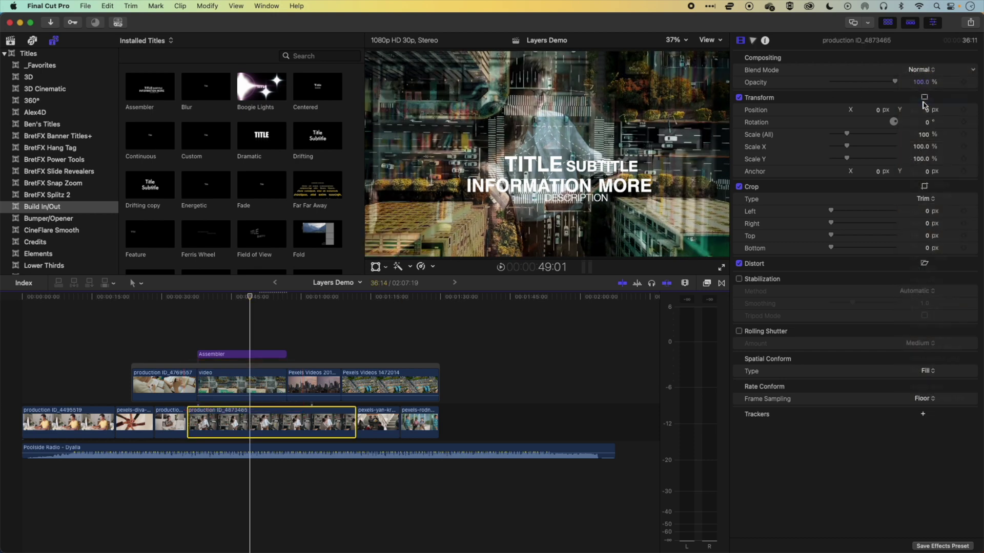
pyautogui.click(921, 71)
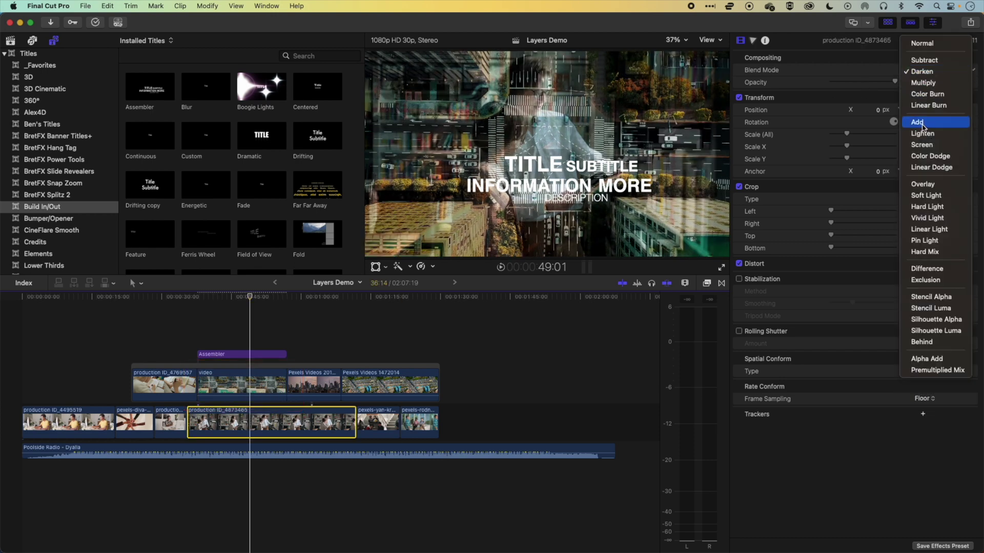
pyautogui.click(922, 126)
pyautogui.click(927, 72)
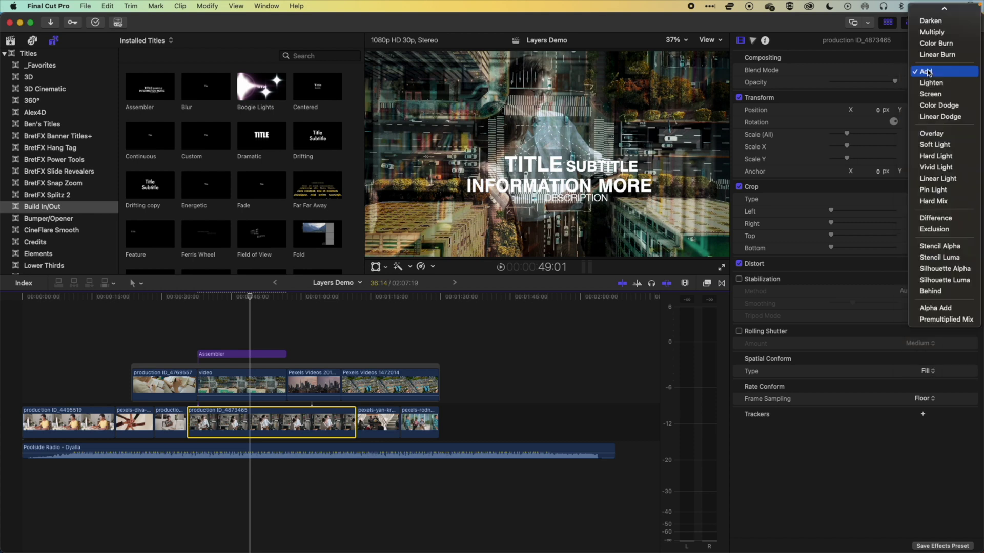
pyautogui.click(930, 9)
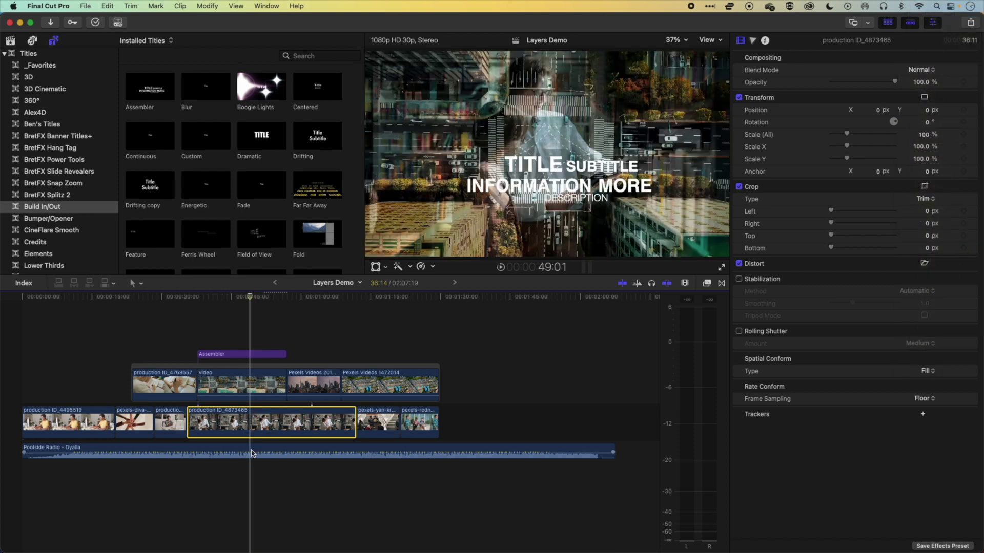
# Step: Change the face color of the Assembler title text to bright pink
pyautogui.click(241, 385)
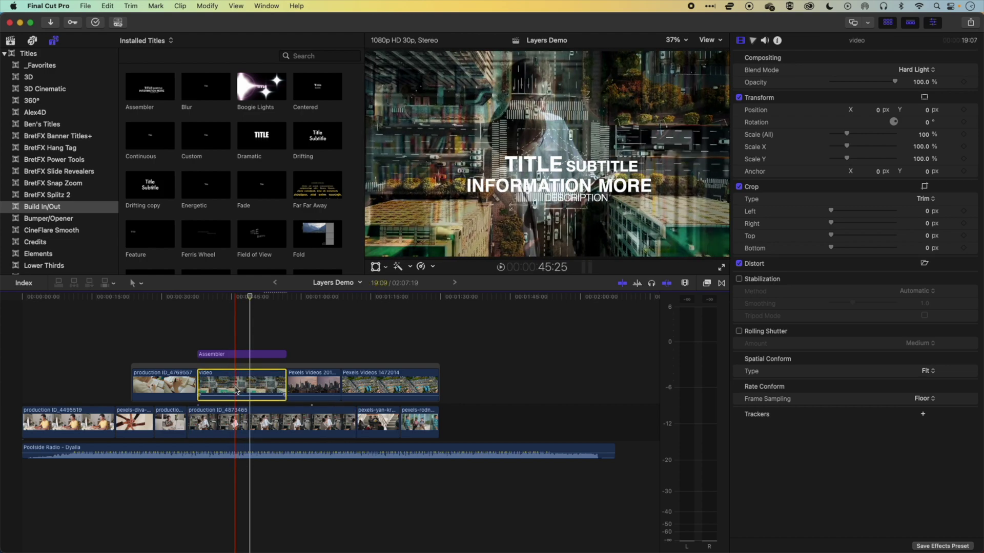
pyautogui.click(241, 354)
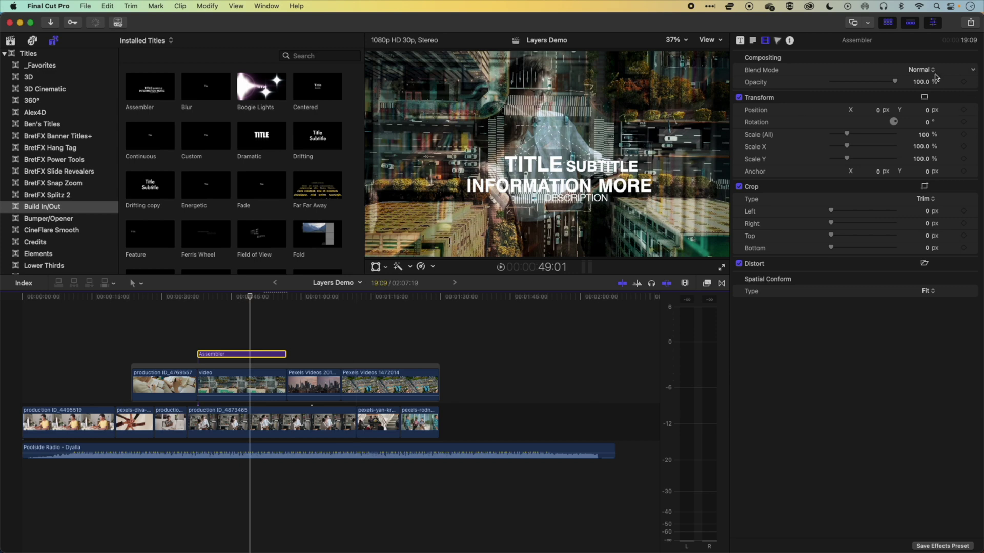
pyautogui.moveTo(896, 83)
pyautogui.mouseDown()
pyautogui.moveTo(851, 83)
pyautogui.moveTo(908, 85)
pyautogui.mouseUp()
pyautogui.click(752, 41)
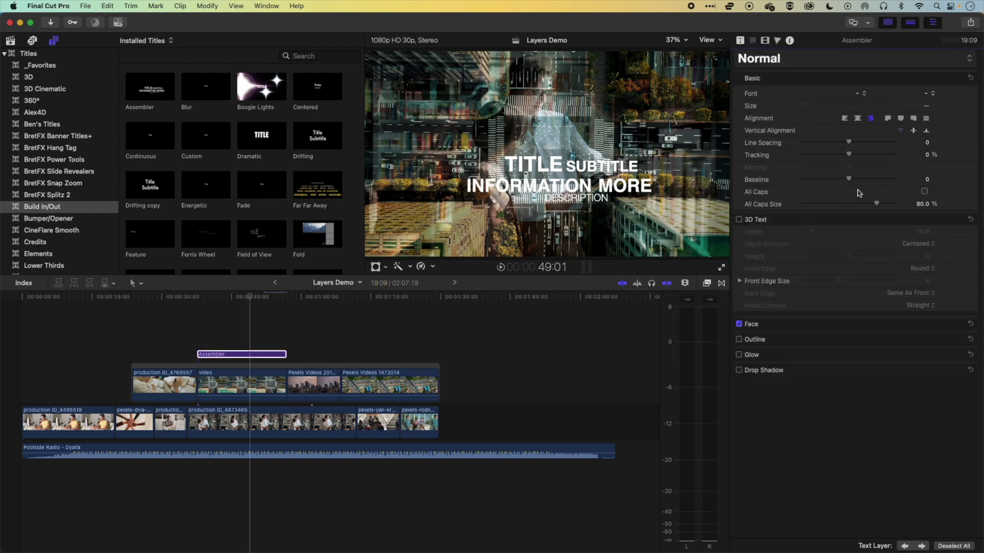
pyautogui.click(957, 324)
pyautogui.click(935, 353)
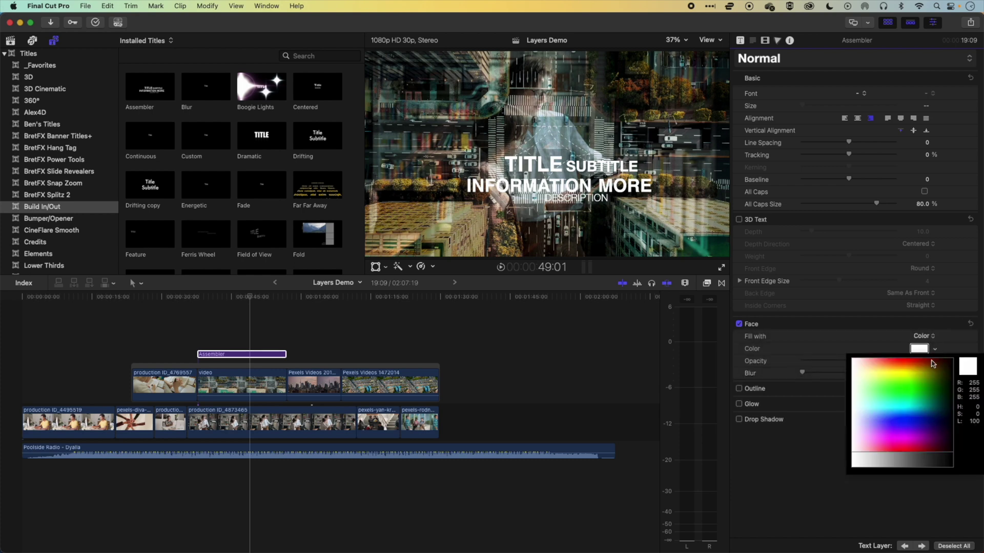
pyautogui.moveTo(920, 379); pyautogui.dragTo(900, 446)
pyautogui.click(235, 296)
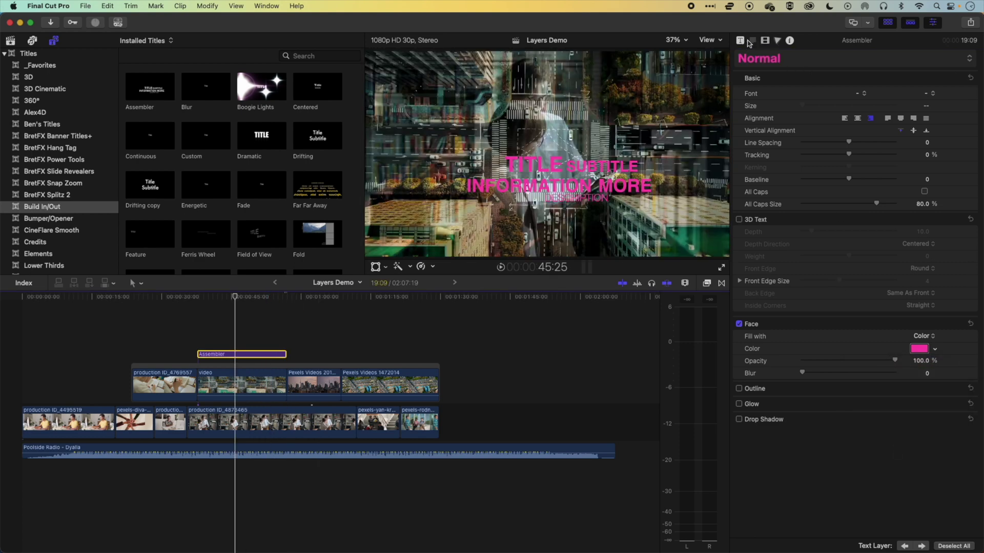
# Step: Try the Multiply, Vivid Light and Pin Light blend modes on the Assembler title
pyautogui.click(765, 41)
pyautogui.click(917, 70)
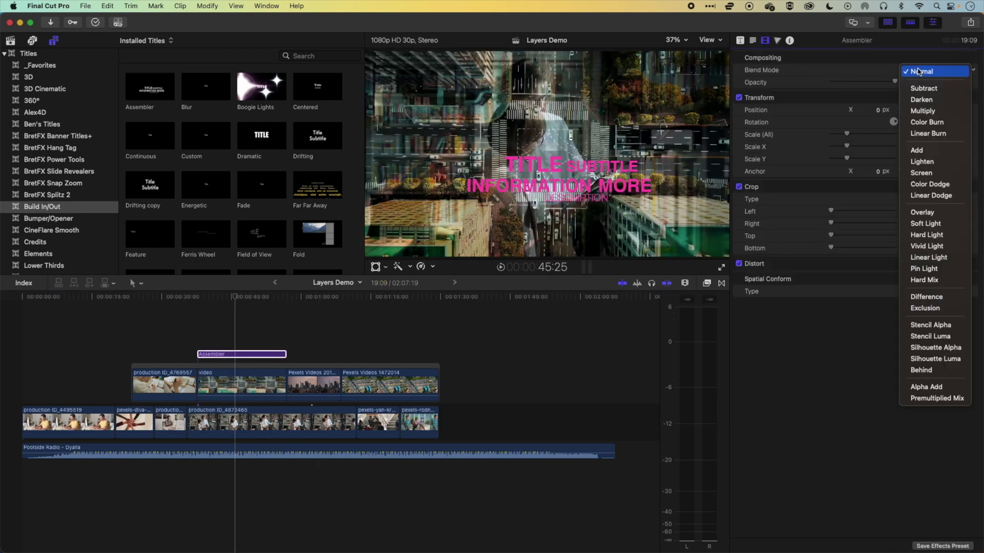
pyautogui.click(916, 112)
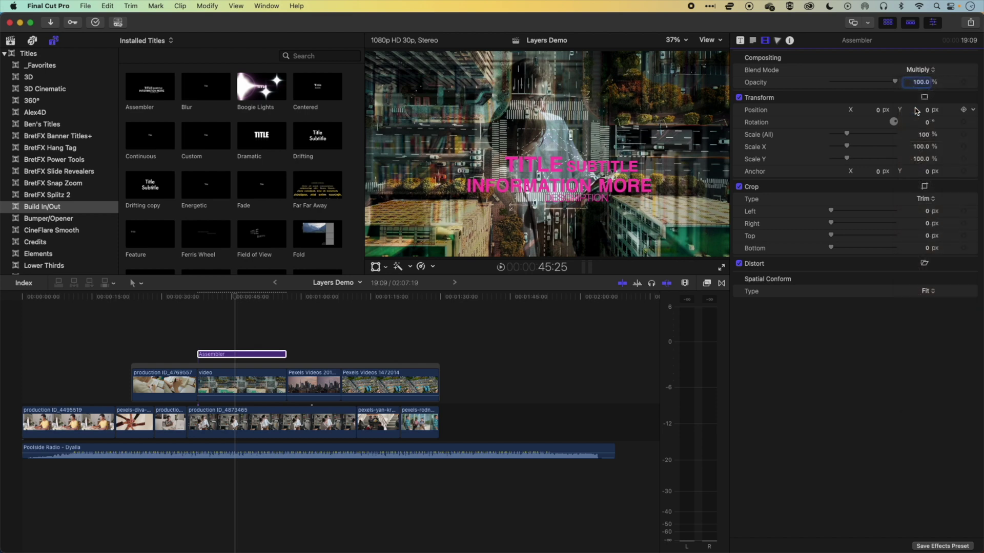
pyautogui.click(917, 70)
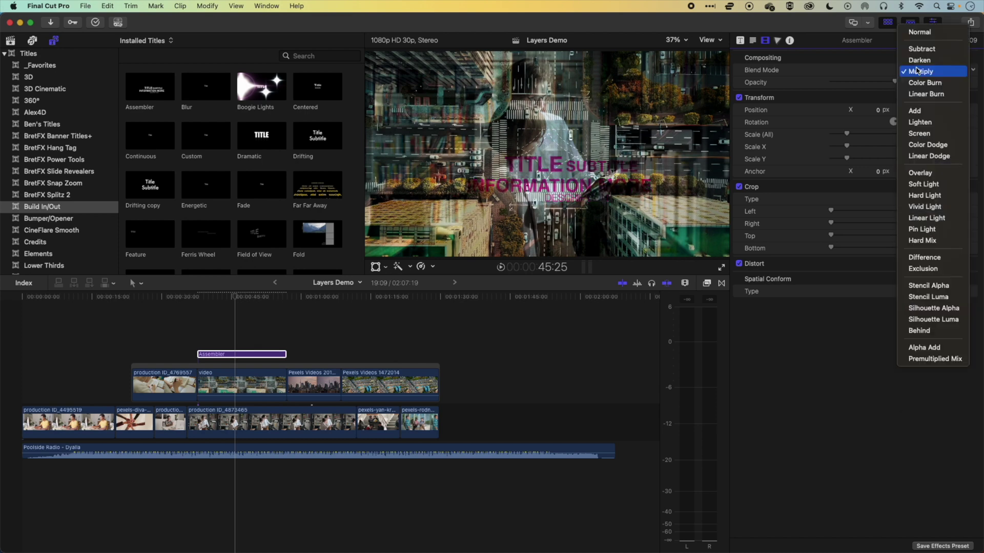
pyautogui.click(916, 113)
pyautogui.click(916, 70)
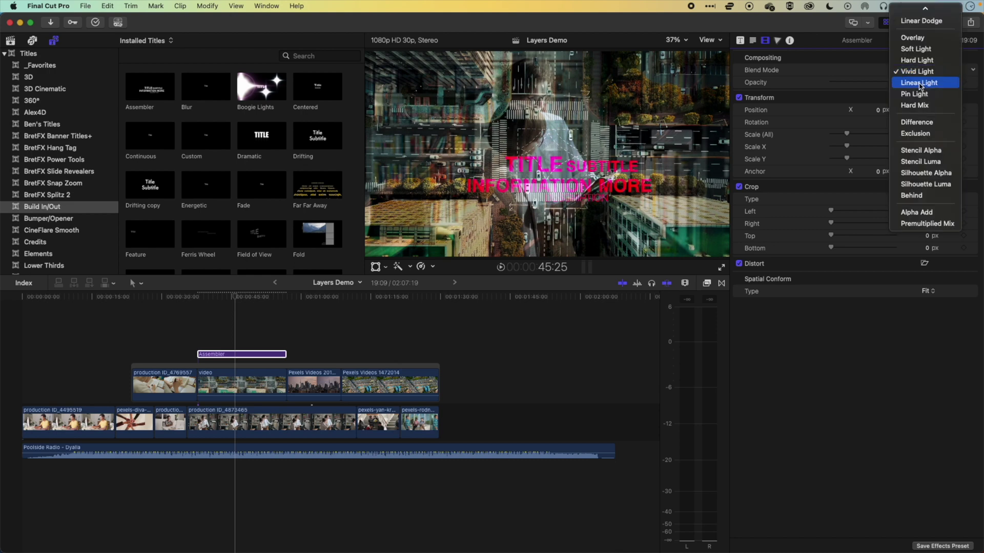
pyautogui.click(916, 99)
# Step: Set the Assembler title's blend mode to Stencil Alpha and check the footage showing through the text at several frames
pyautogui.click(916, 69)
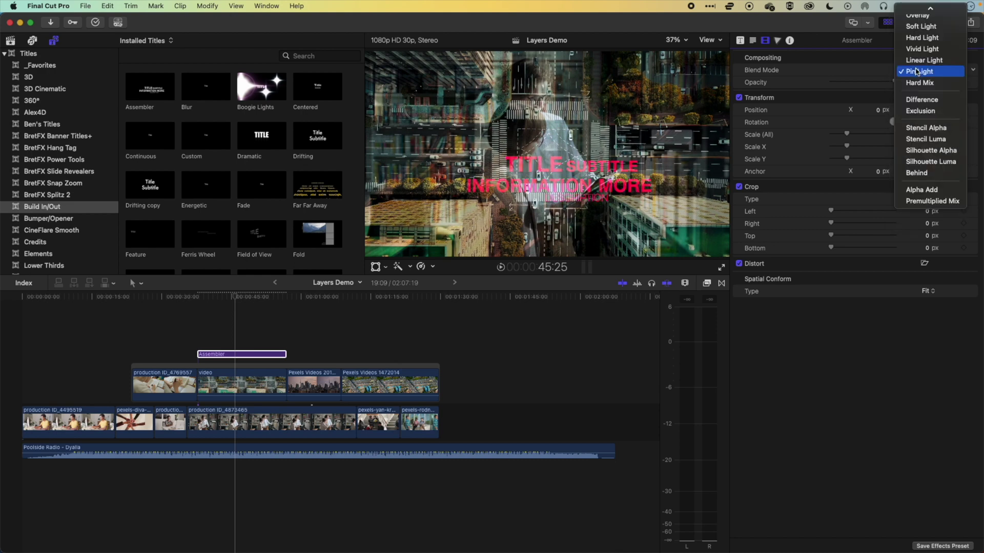
pyautogui.click(926, 128)
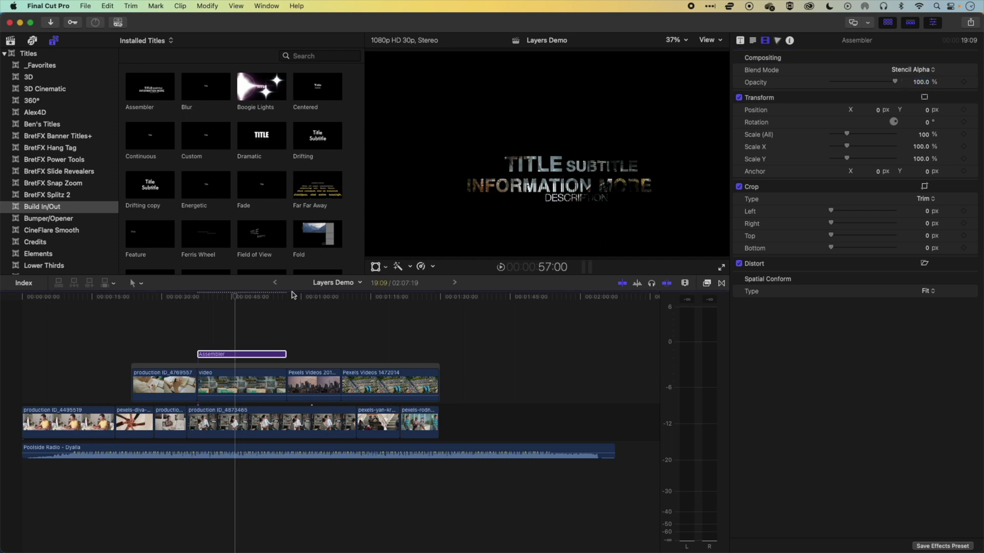
pyautogui.click(218, 298)
pyautogui.moveTo(218, 300)
pyautogui.mouseDown()
pyautogui.moveTo(267, 300)
pyautogui.moveTo(228, 302)
pyautogui.mouseUp()
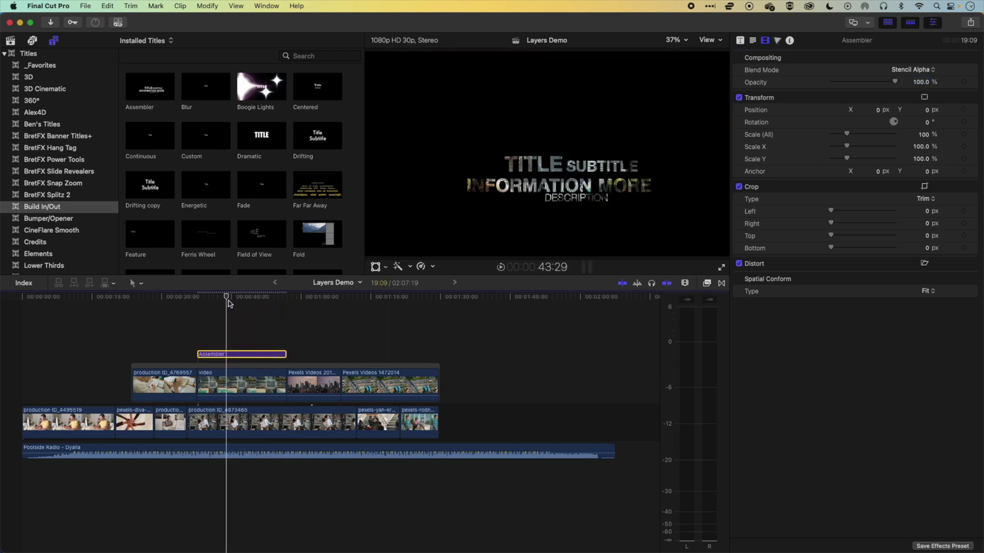
pyautogui.click(244, 301)
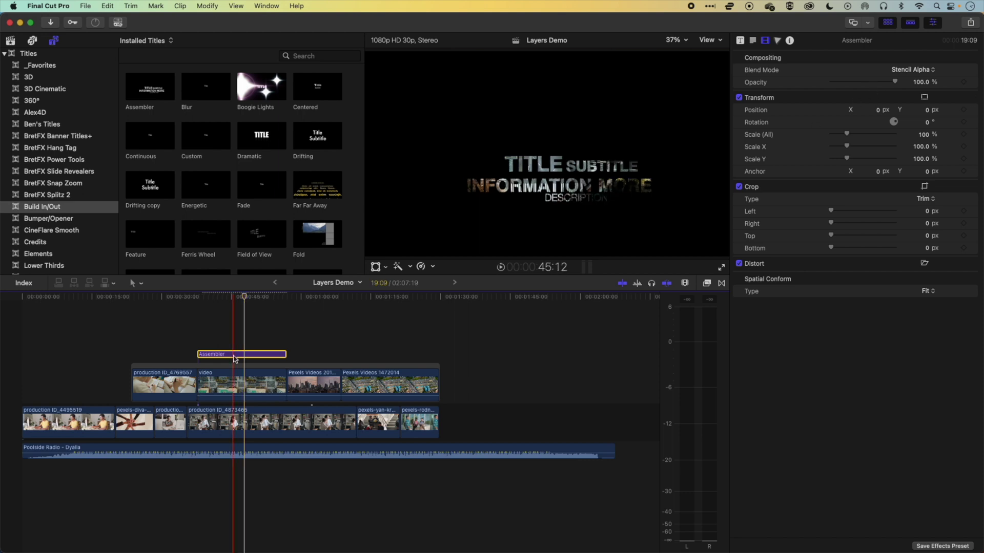
# Step: Try the Stencil Luma and Silhouette Alpha blend modes on the Assembler title and return it to Stencil Alpha
pyautogui.click(910, 69)
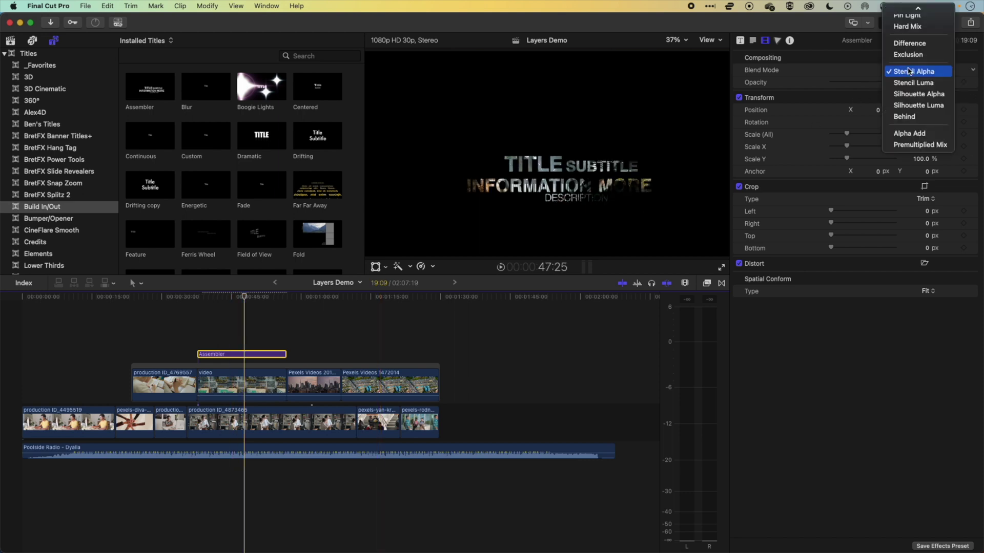
pyautogui.click(909, 81)
pyautogui.click(908, 72)
pyautogui.click(911, 86)
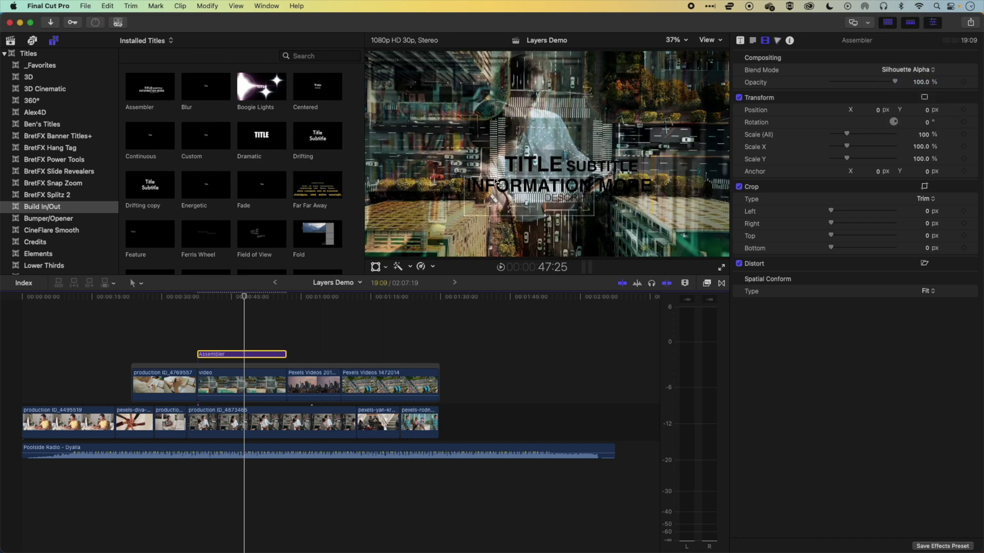
pyautogui.click(920, 72)
pyautogui.click(905, 49)
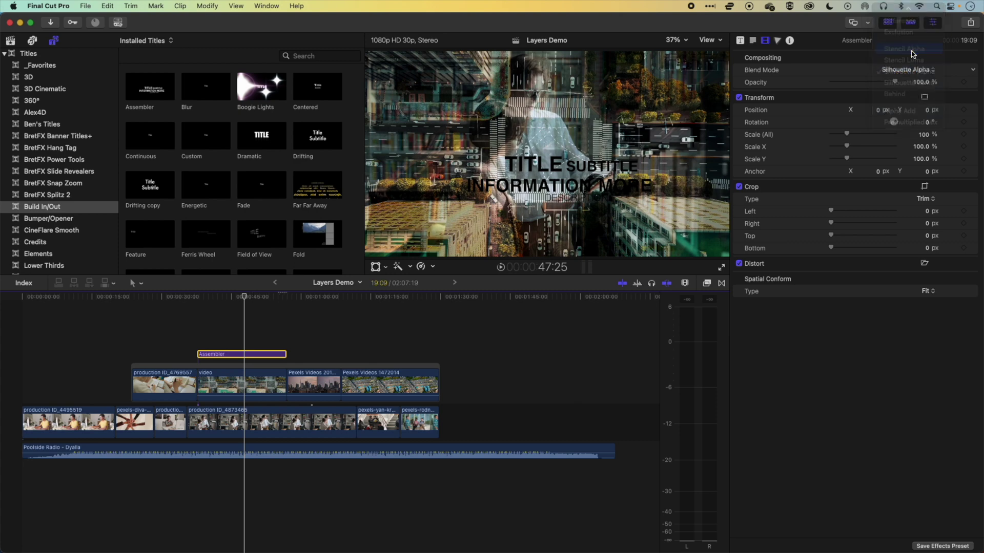
# Step: Restore the Assembler title's blend mode to Normal
pyautogui.click(908, 74)
pyautogui.moveTo(917, 9)
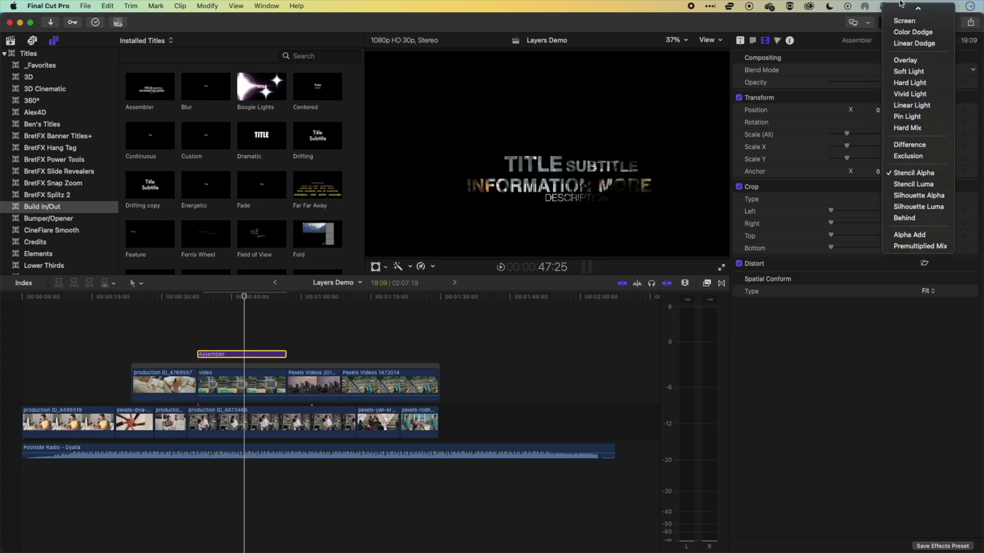
pyautogui.click(901, 12)
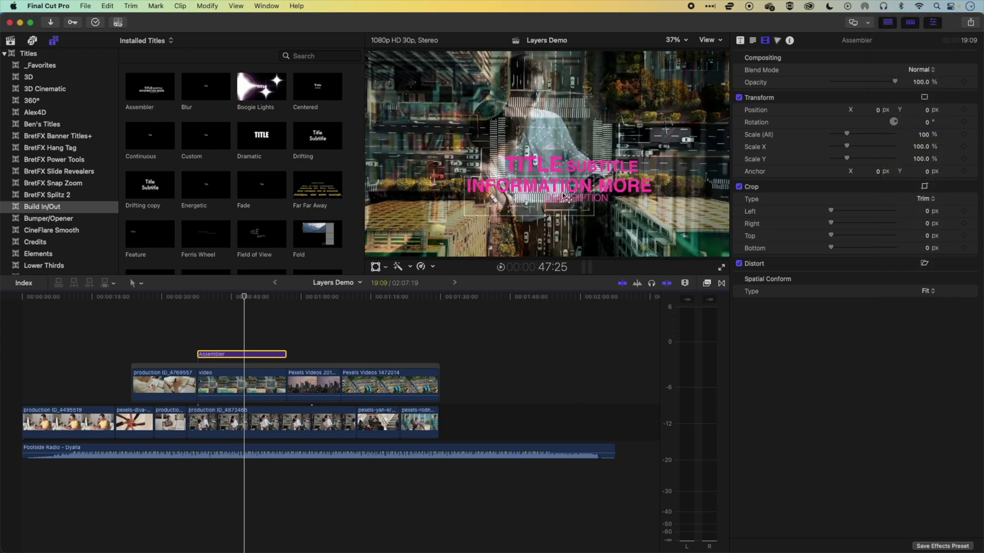
# Step: Insert a Custom solid generator between the Assembler title and the video clip, starting at the clip's first frame and spanning its length
pyautogui.click(234, 386)
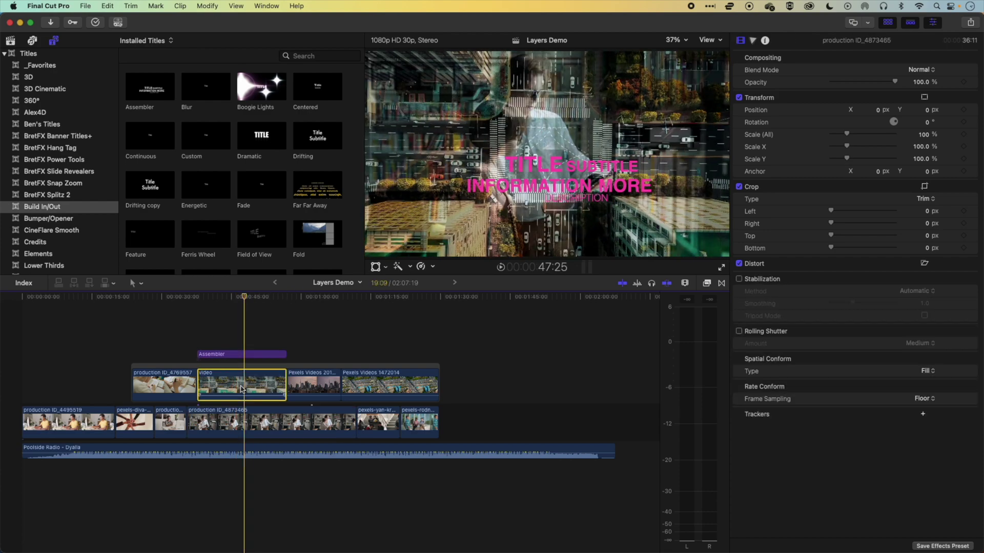
pyautogui.click(231, 301)
pyautogui.click(196, 298)
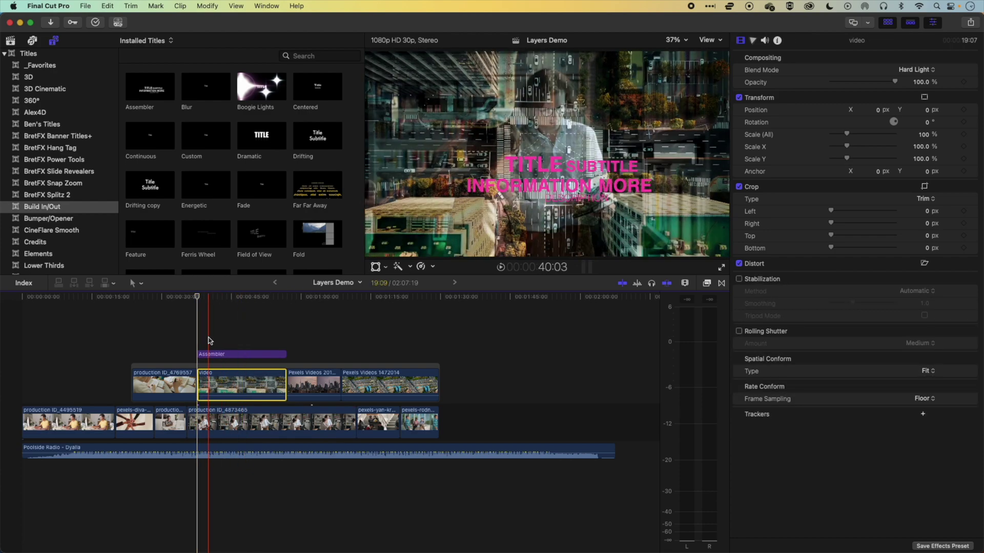
pyautogui.scroll(-10, 46, 156)
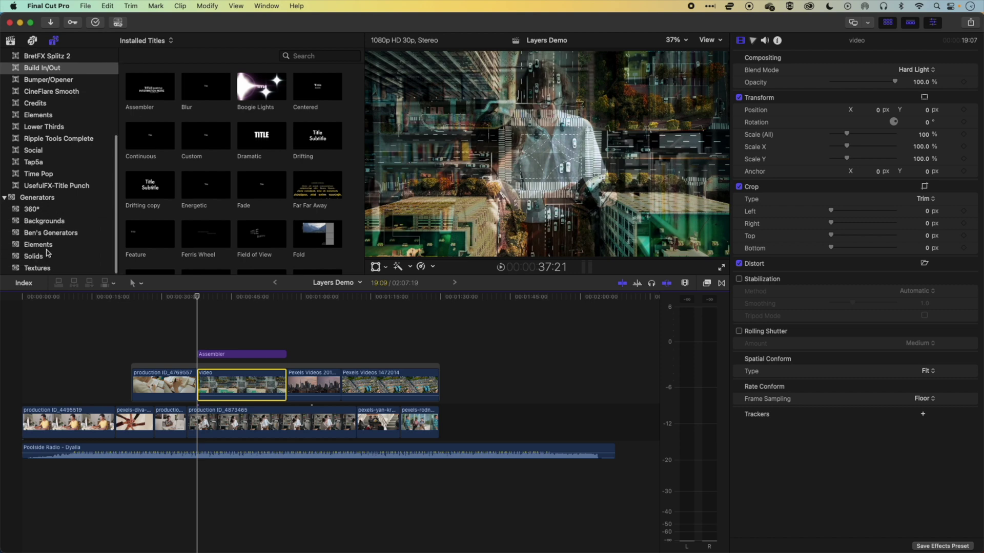
pyautogui.click(54, 252)
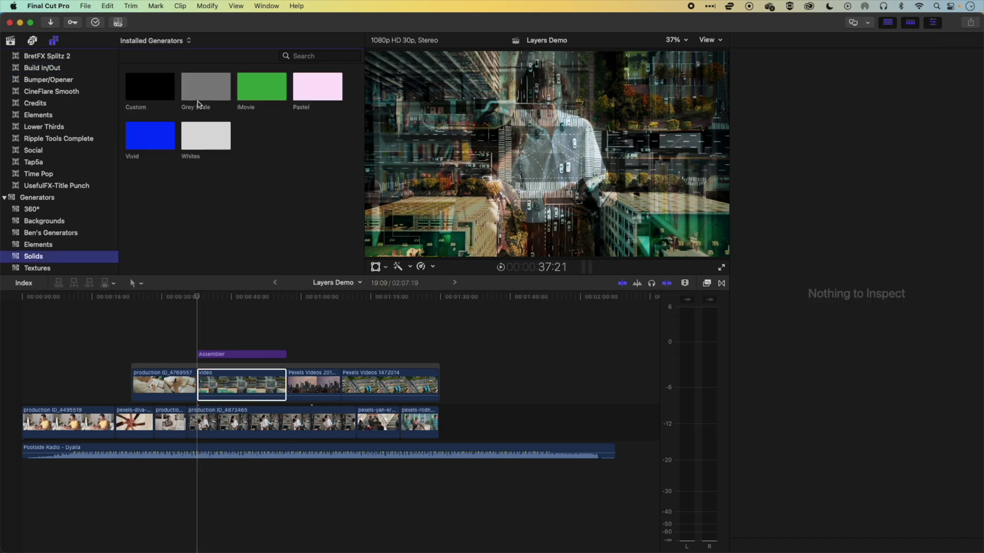
pyautogui.moveTo(140, 97); pyautogui.dragTo(287, 343)
# Step: Lower the Custom generator's opacity to 85.74% and play the section from the start of the title
pyautogui.click(233, 342)
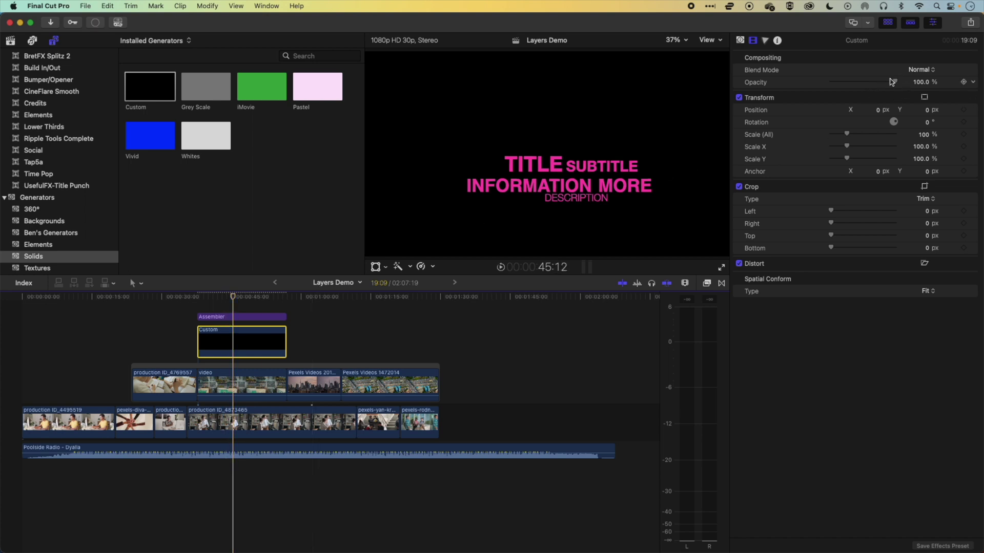
pyautogui.moveTo(894, 81); pyautogui.dragTo(891, 83)
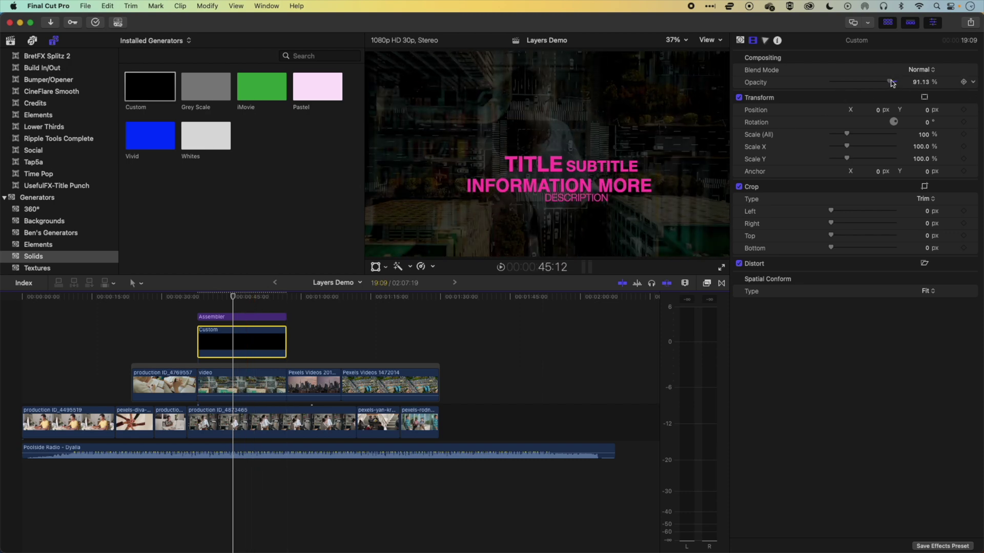
pyautogui.moveTo(889, 84); pyautogui.dragTo(885, 82)
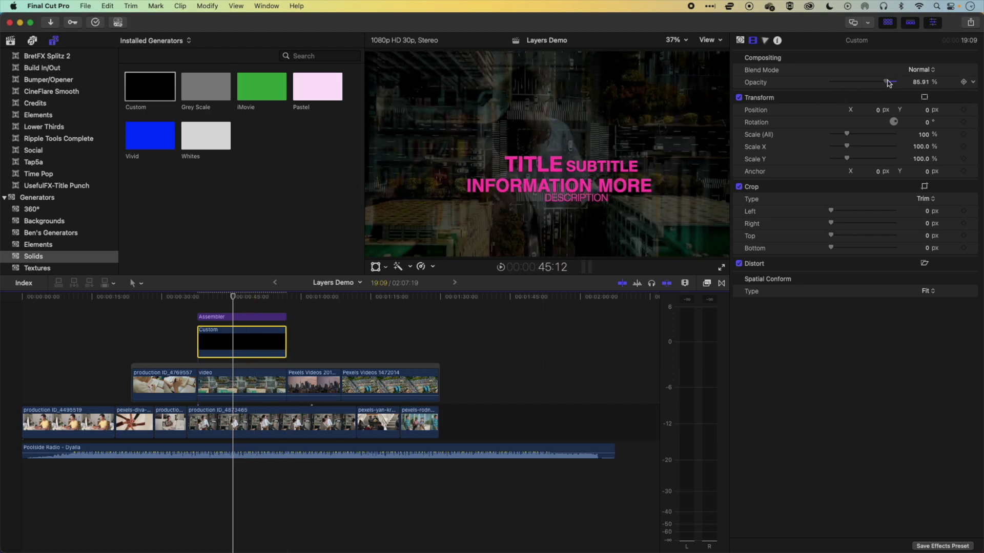
pyautogui.click(198, 297)
pyautogui.press('space')
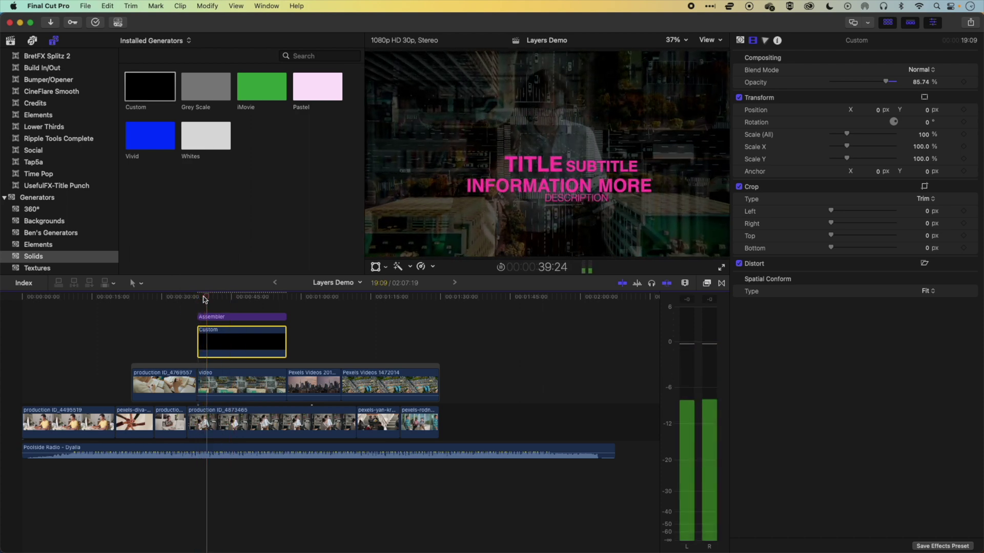
pyautogui.press('space')
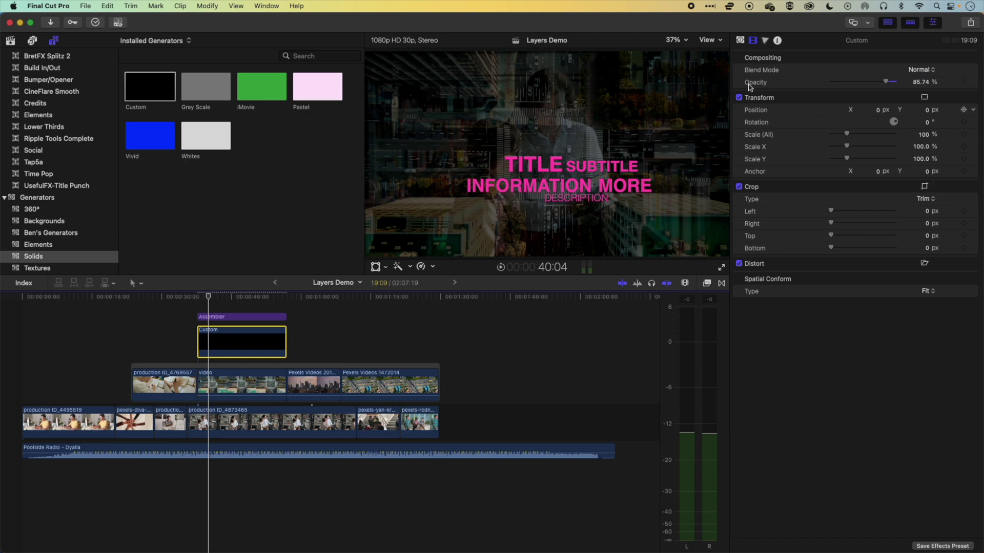
# Step: Recolor the Custom generator lime green (about R 200, G 215, B 59) and raise its opacity to 100%
pyautogui.click(739, 41)
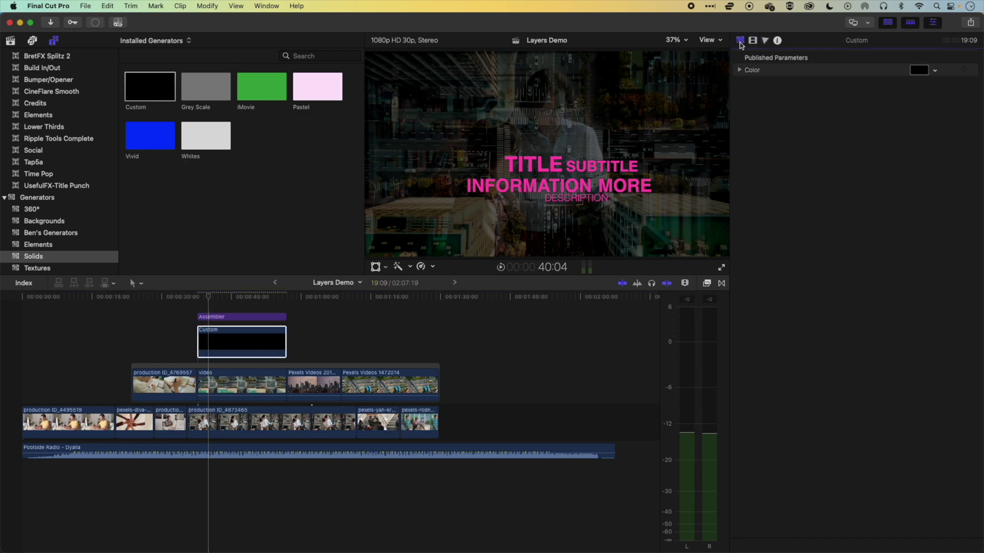
pyautogui.click(935, 71)
pyautogui.click(920, 101)
pyautogui.click(909, 100)
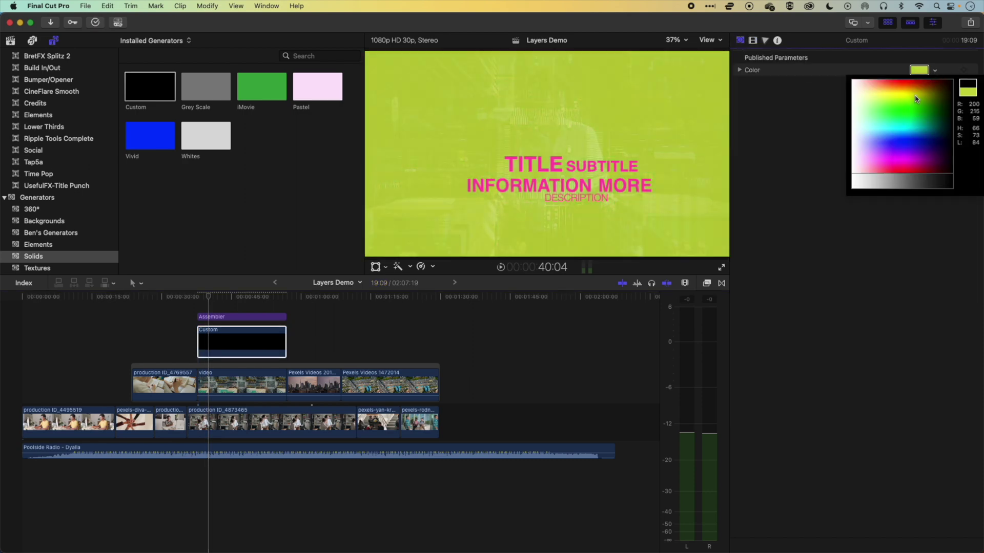
pyautogui.click(917, 77)
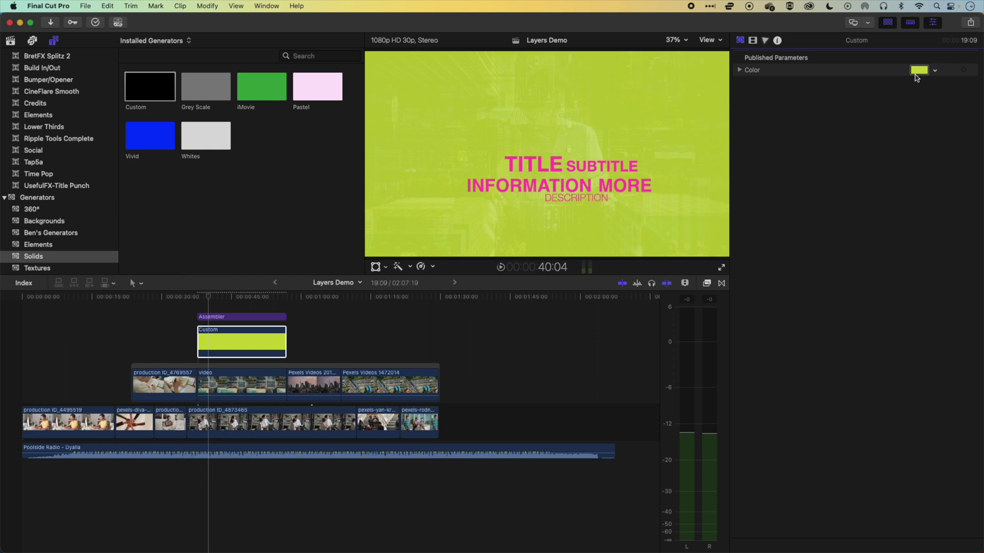
pyautogui.click(752, 41)
pyautogui.moveTo(887, 85); pyautogui.dragTo(920, 77)
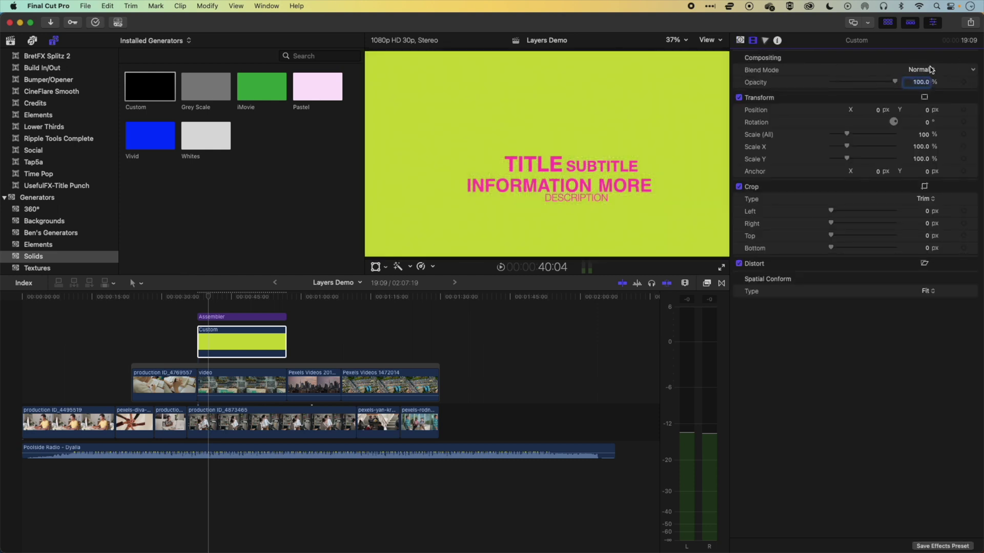
# Step: Try the Subtract, Darken, Multiply and Color Burn blend modes on the Custom generator
pyautogui.click(919, 70)
pyautogui.click(924, 88)
pyautogui.click(920, 70)
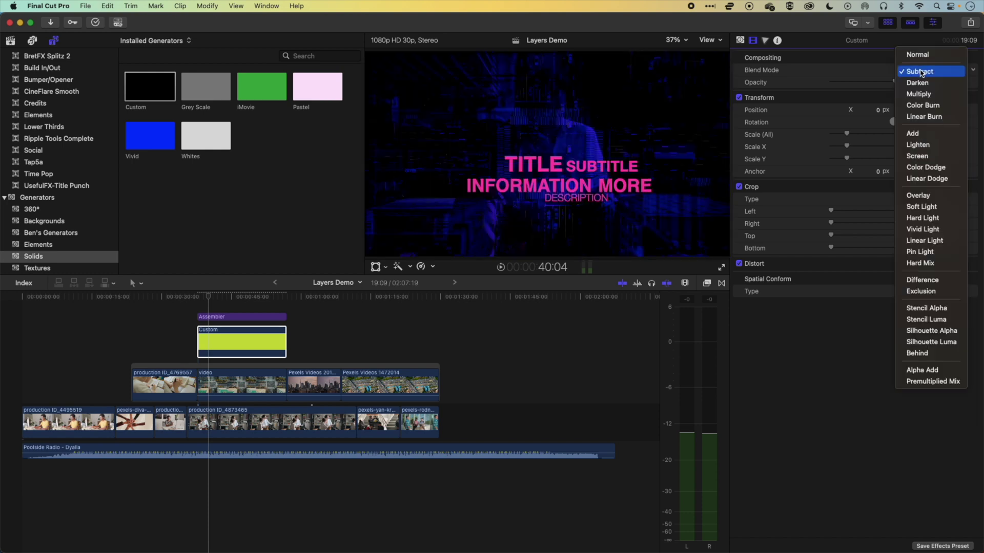
pyautogui.click(919, 83)
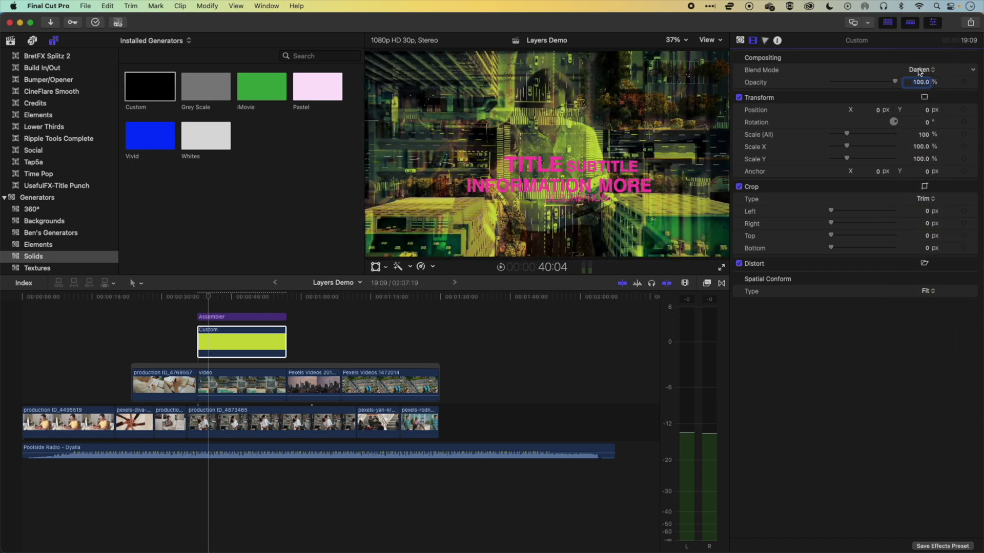
pyautogui.click(920, 70)
pyautogui.click(919, 82)
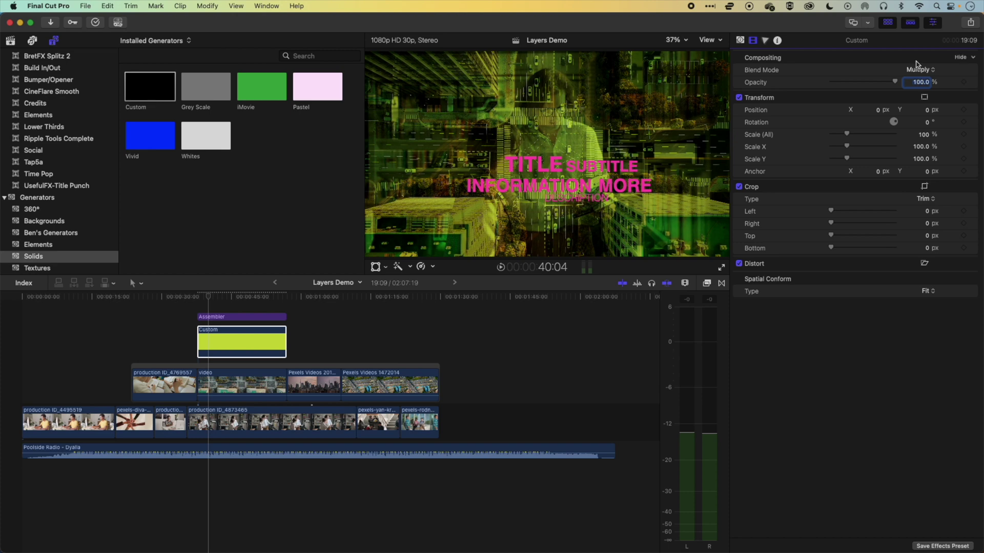
pyautogui.click(918, 70)
pyautogui.click(918, 85)
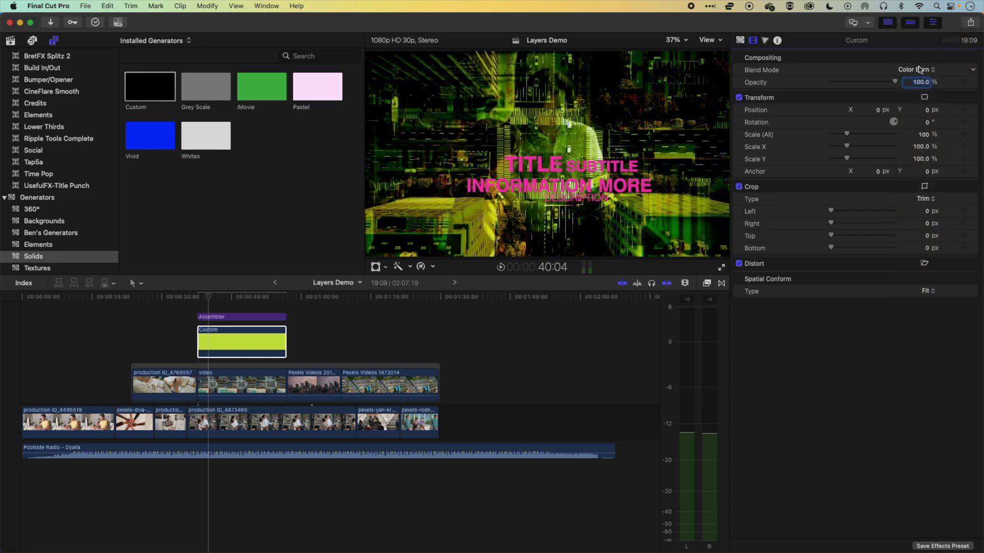
# Step: Set the Custom generator's blend mode to Lighten and play the section from the start of the title
pyautogui.click(920, 71)
pyautogui.click(918, 111)
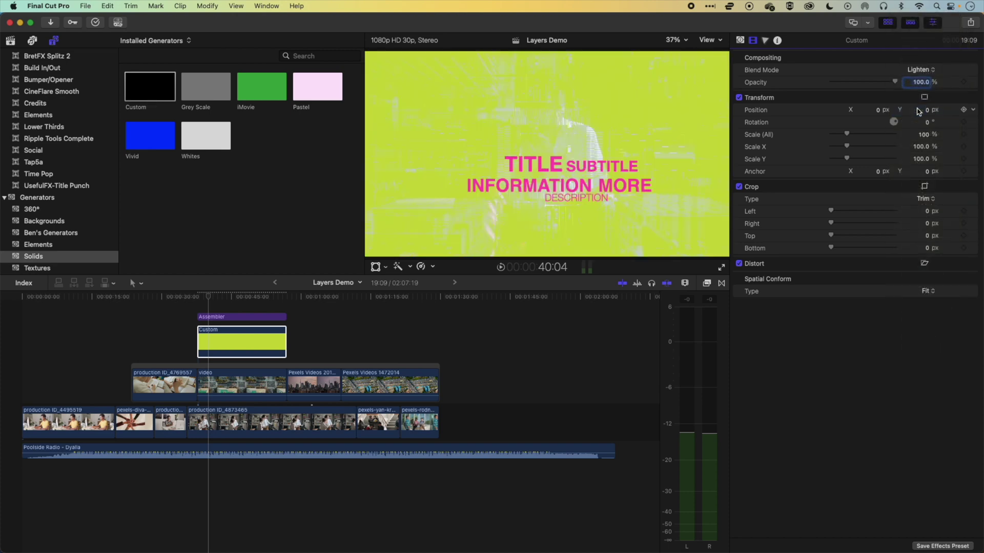
pyautogui.click(197, 295)
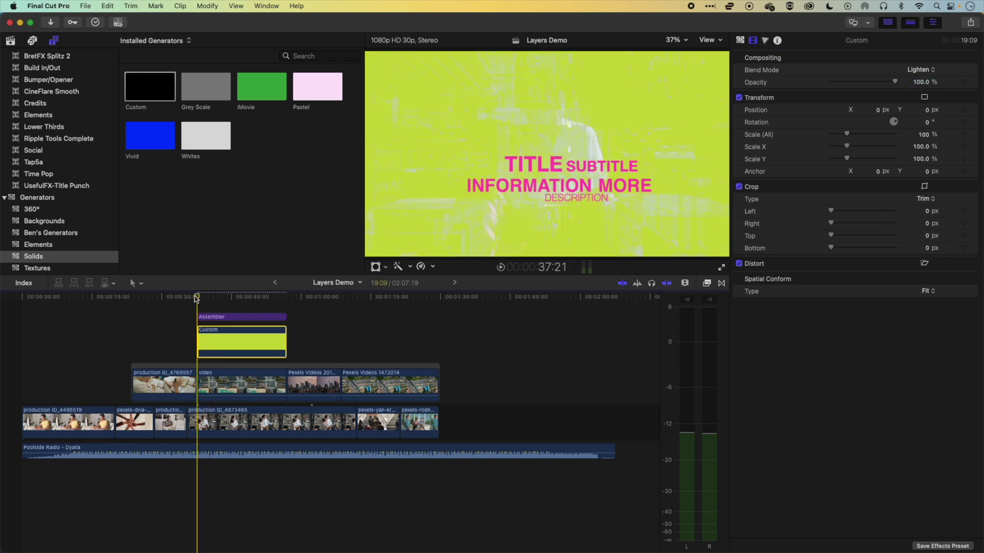
pyautogui.press('space')
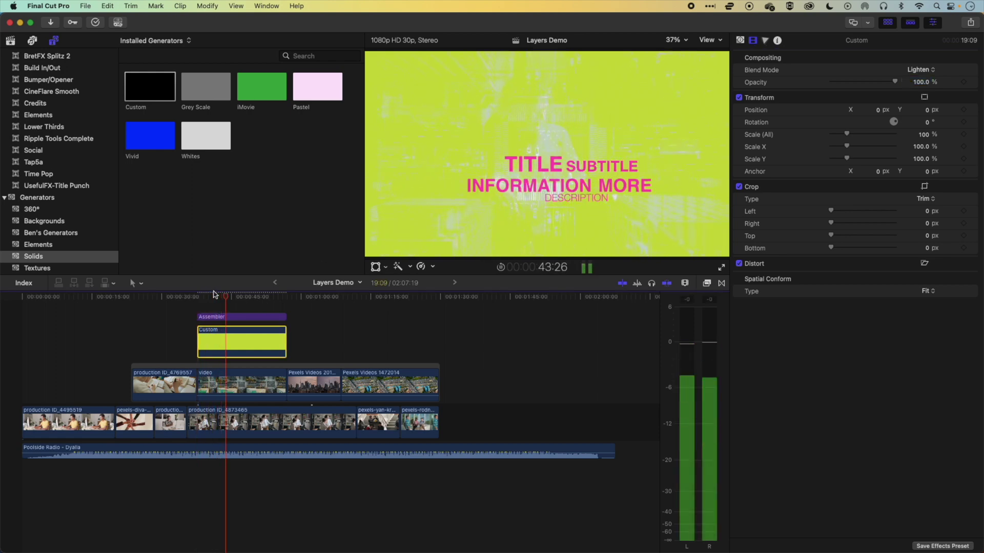
pyautogui.press('space')
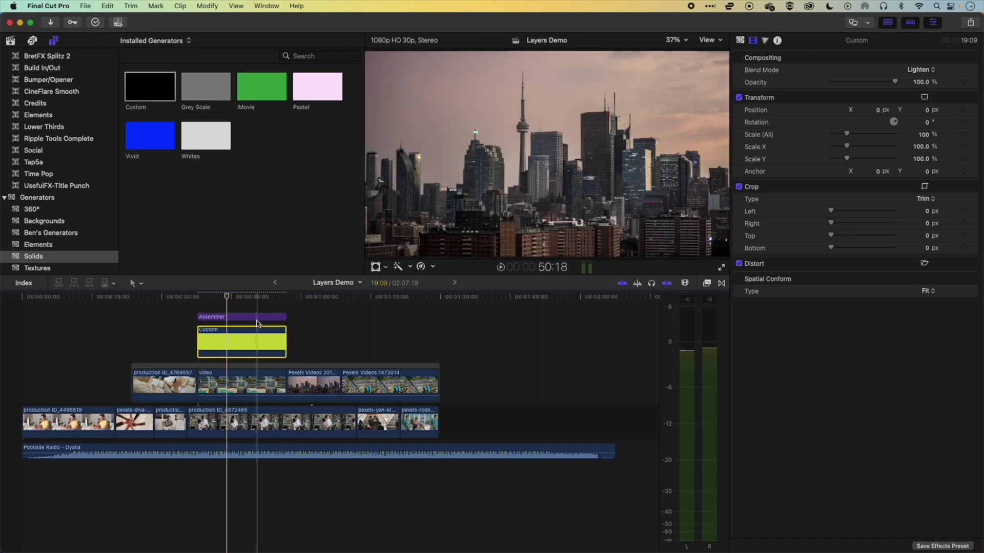
# Step: Lower the Custom generator's opacity to 65.68%
pyautogui.click(306, 333)
pyautogui.click(229, 315)
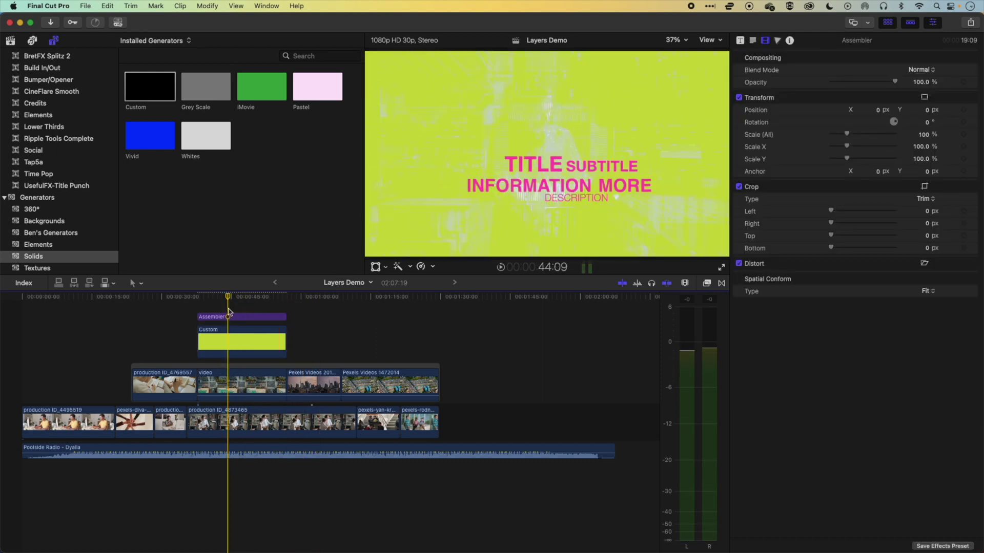
pyautogui.click(227, 336)
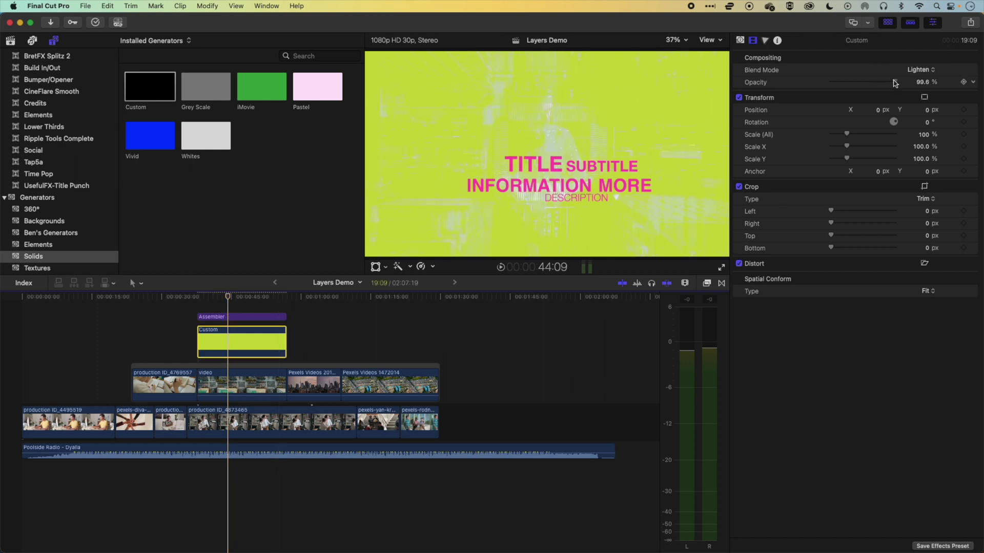
pyautogui.moveTo(894, 82); pyautogui.dragTo(873, 83)
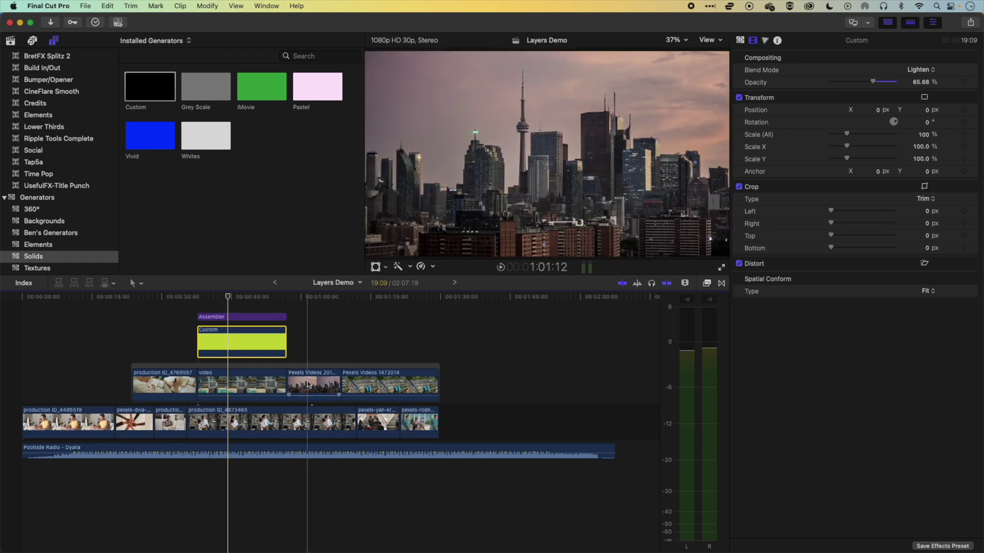
# Step: Move the Pexels Videos 2019781 clip out of the connected storyline to beneath the Custom generator and extend it to span the generator's length
pyautogui.moveTo(307, 383); pyautogui.dragTo(279, 342)
pyautogui.moveTo(209, 337); pyautogui.dragTo(202, 337)
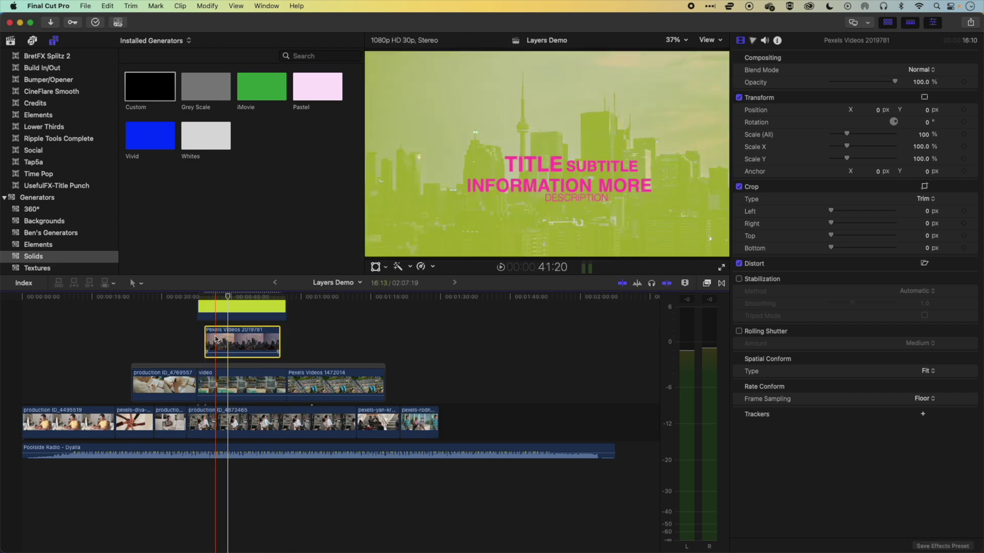
pyautogui.moveTo(276, 338); pyautogui.dragTo(286, 338)
pyautogui.scroll(3, 237, 326)
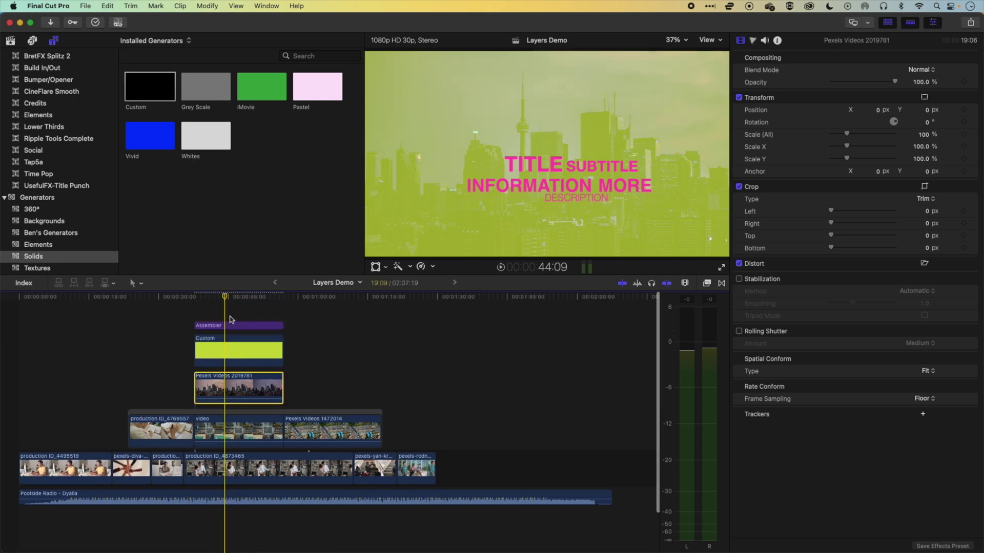
# Step: Try the Darken and Multiply blend modes on the Pexels Videos 2019781 clip and restore its blend mode to Normal
pyautogui.moveTo(226, 299); pyautogui.dragTo(230, 300)
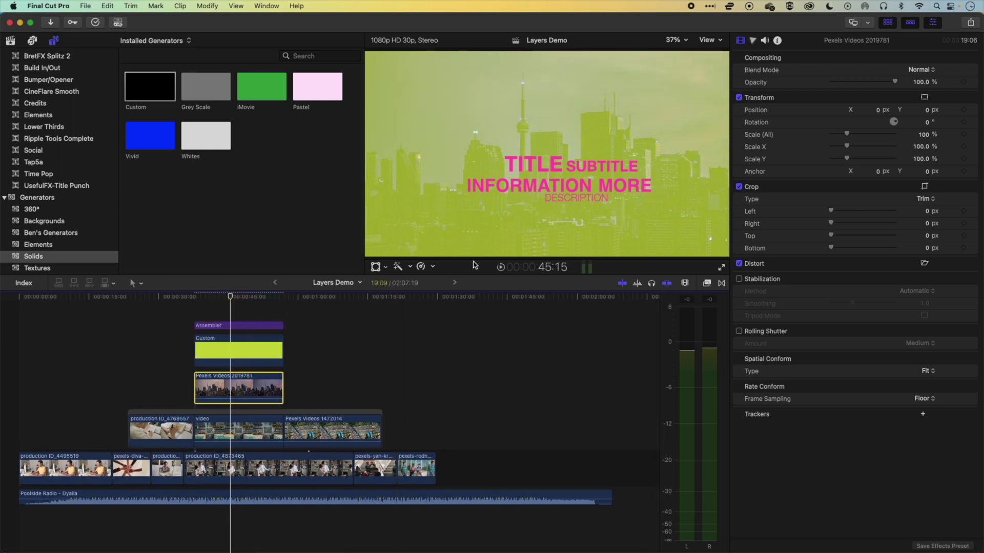
pyautogui.click(921, 70)
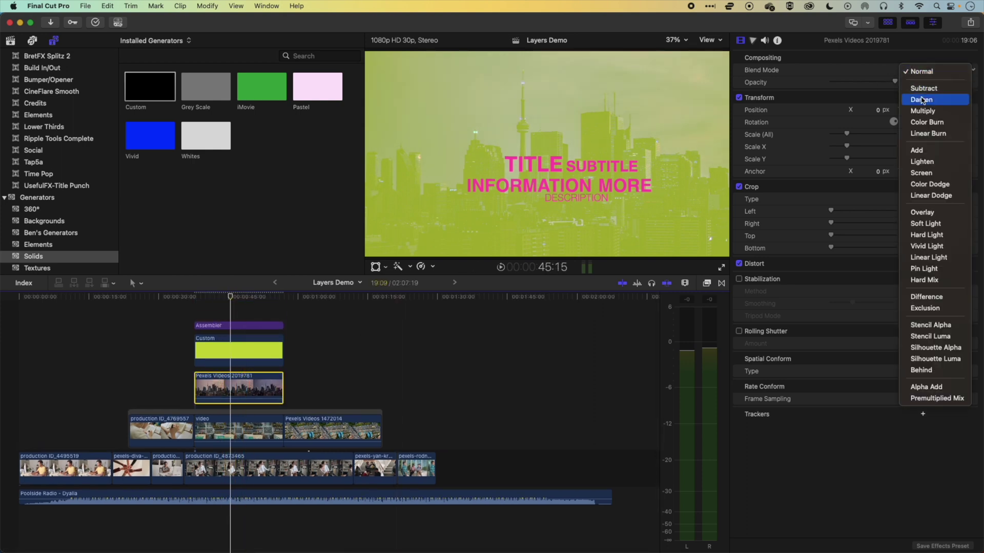
pyautogui.click(920, 100)
pyautogui.click(918, 70)
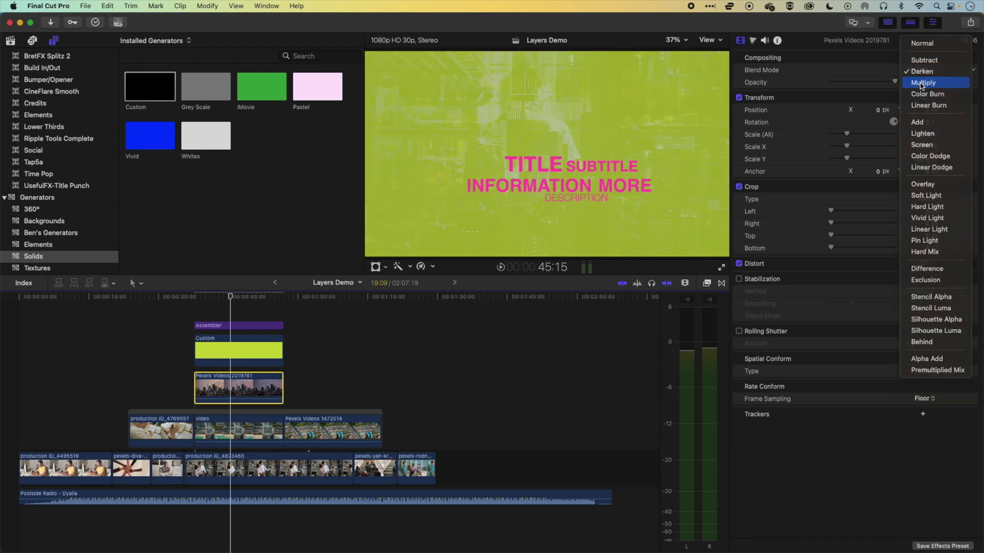
pyautogui.click(922, 83)
pyautogui.click(920, 72)
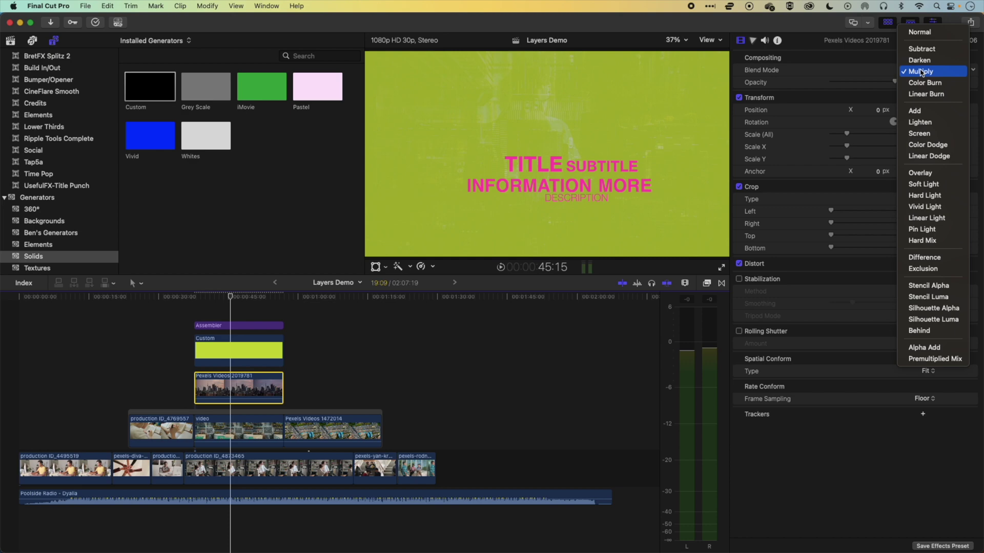
pyautogui.click(922, 33)
# Step: Disable the Custom generator and lower the opacity of the Pexels Videos 2019781 clip beneath it to 57.48%
pyautogui.click(256, 351)
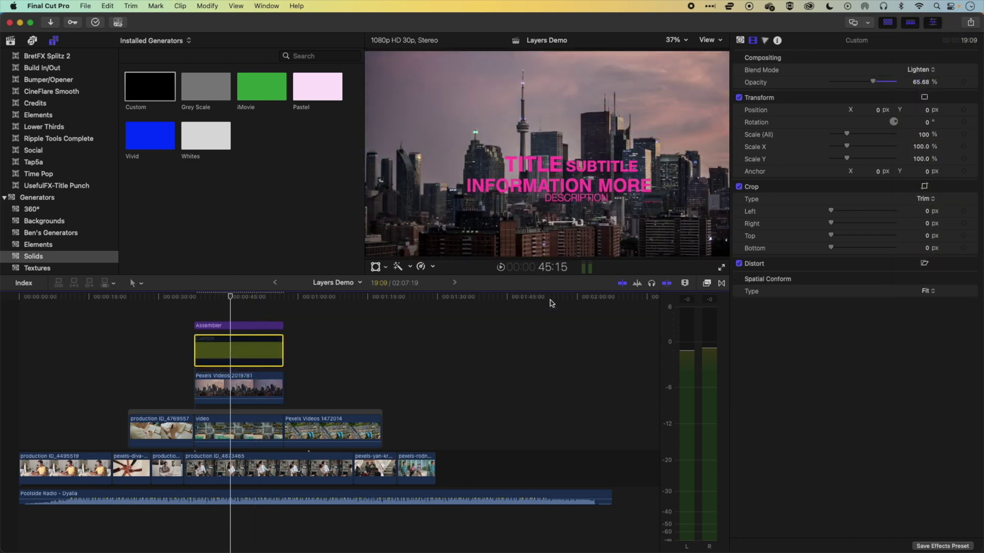
pyautogui.click(232, 385)
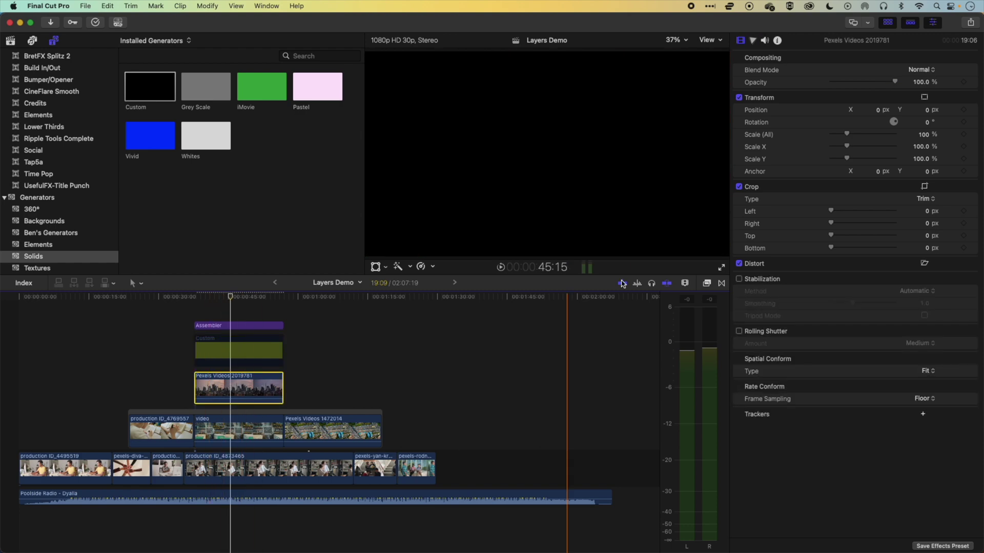
pyautogui.moveTo(836, 236); pyautogui.dragTo(789, 249)
pyautogui.moveTo(831, 223)
pyautogui.mouseDown()
pyautogui.moveTo(900, 226)
pyautogui.moveTo(810, 223)
pyautogui.moveTo(854, 236)
pyautogui.moveTo(811, 234)
pyautogui.moveTo(843, 212)
pyautogui.moveTo(894, 212)
pyautogui.moveTo(807, 210)
pyautogui.moveTo(943, 211)
pyautogui.moveTo(822, 211)
pyautogui.mouseUp()
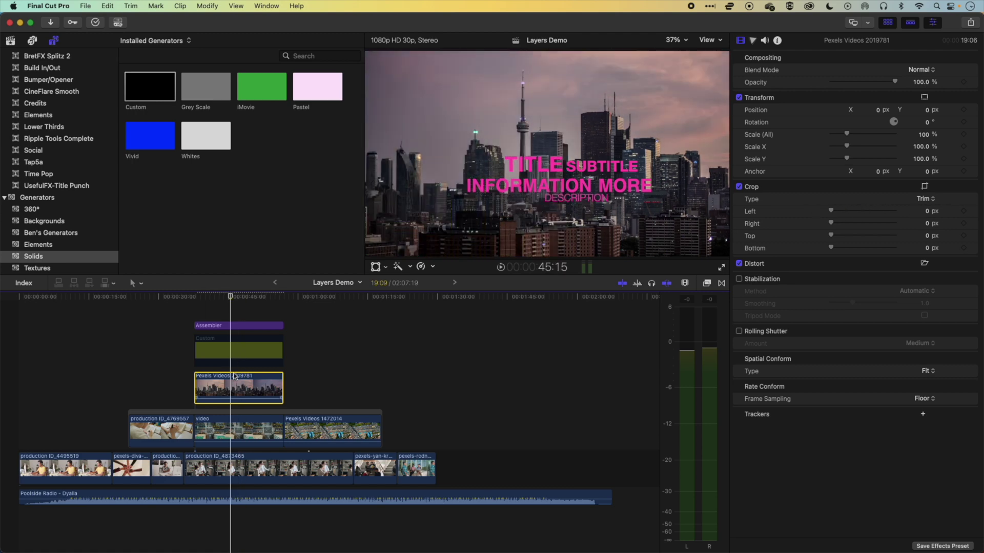
pyautogui.moveTo(894, 83); pyautogui.dragTo(867, 85)
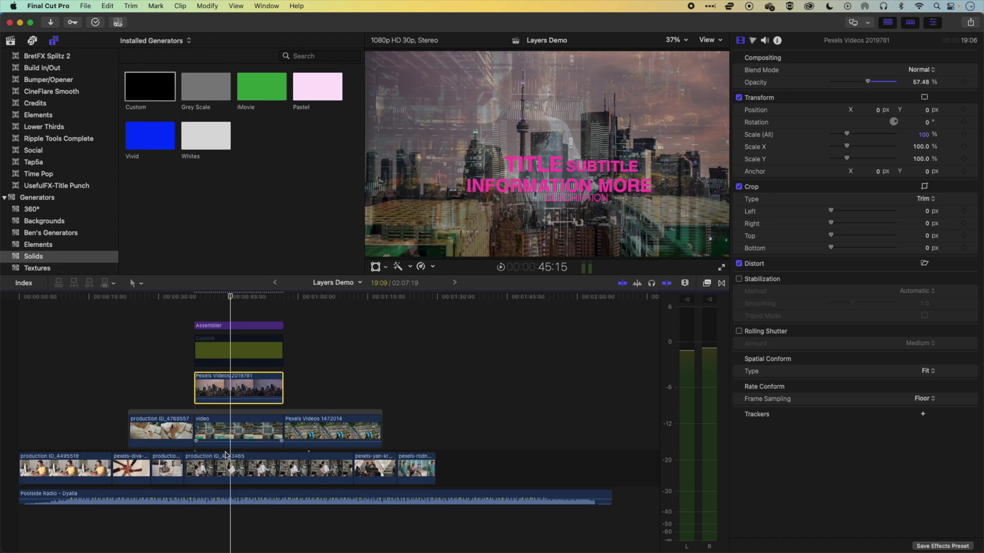
# Step: Re-enable the Custom generator and crop it to a band behind the title text, with Top 493 px and Bottom 241 px
pyautogui.moveTo(226, 298)
pyautogui.mouseDown()
pyautogui.moveTo(211, 297)
pyautogui.moveTo(260, 299)
pyautogui.moveTo(231, 300)
pyautogui.mouseUp()
pyautogui.click(239, 350)
pyautogui.press('v')
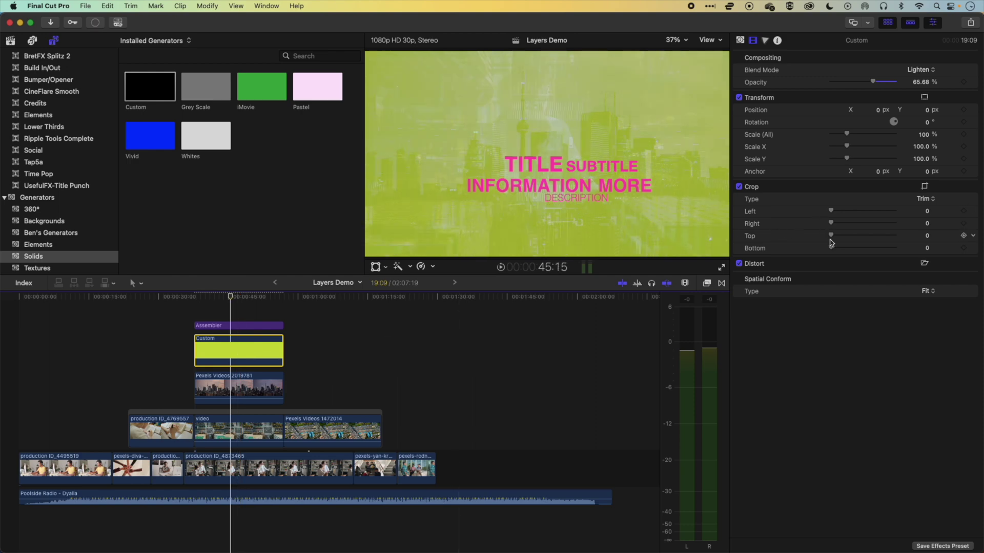
pyautogui.moveTo(831, 249); pyautogui.dragTo(861, 240)
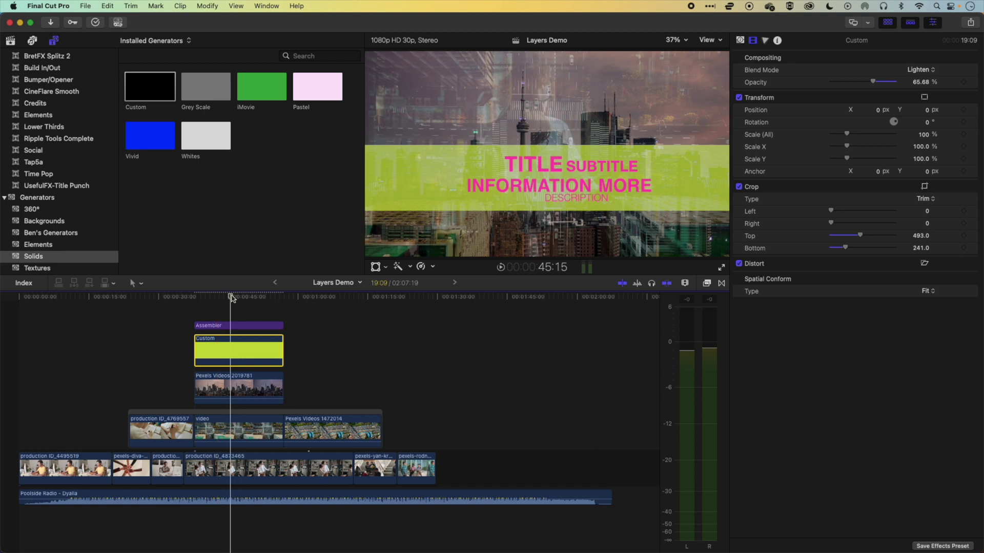
# Step: Disable the Poolside Radio music clip and play the layered section from the start of the title
pyautogui.click(200, 297)
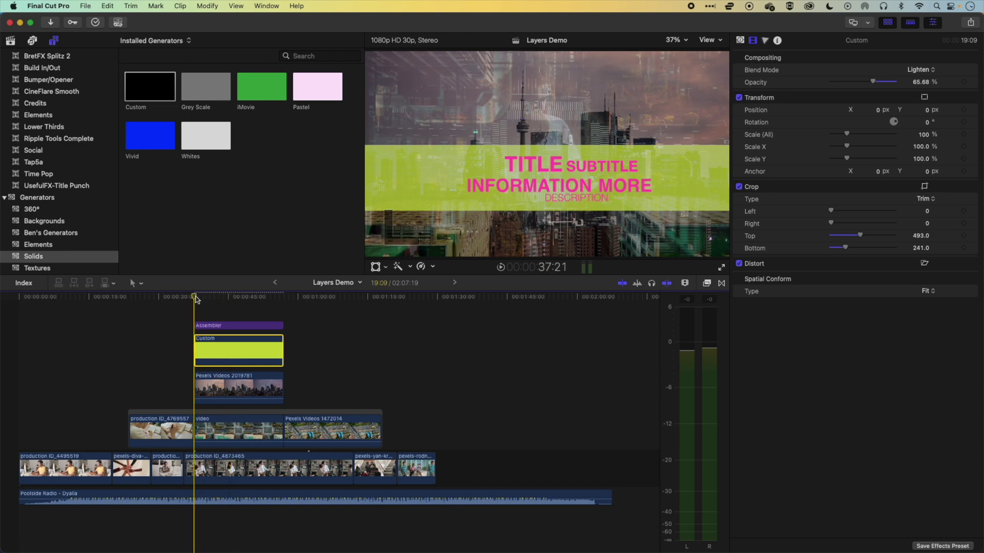
pyautogui.click(229, 495)
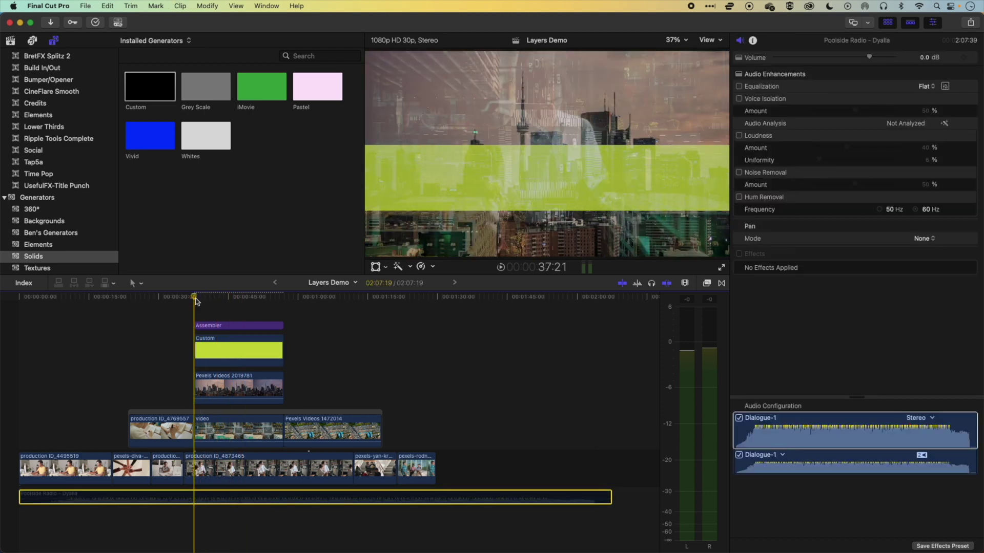
pyautogui.press('space')
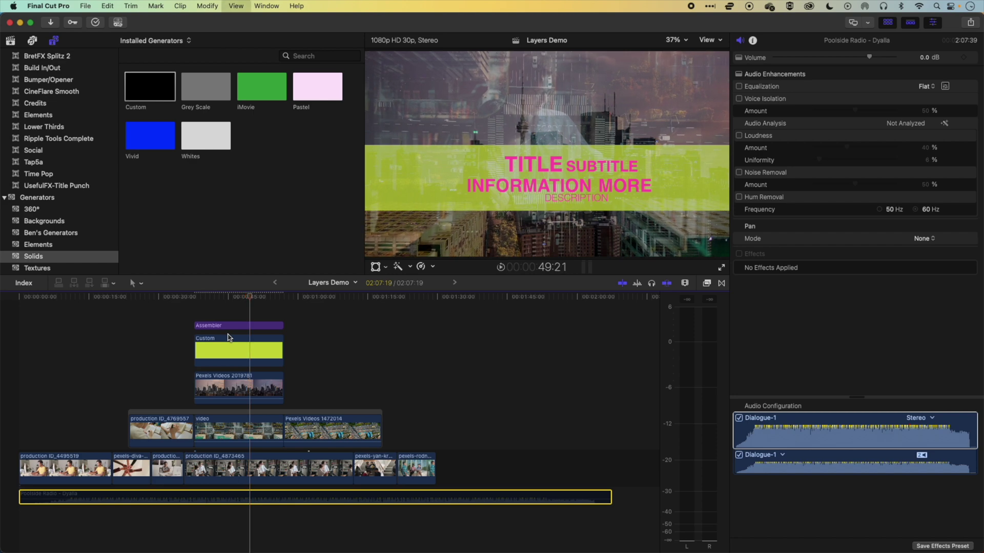
pyautogui.press('space')
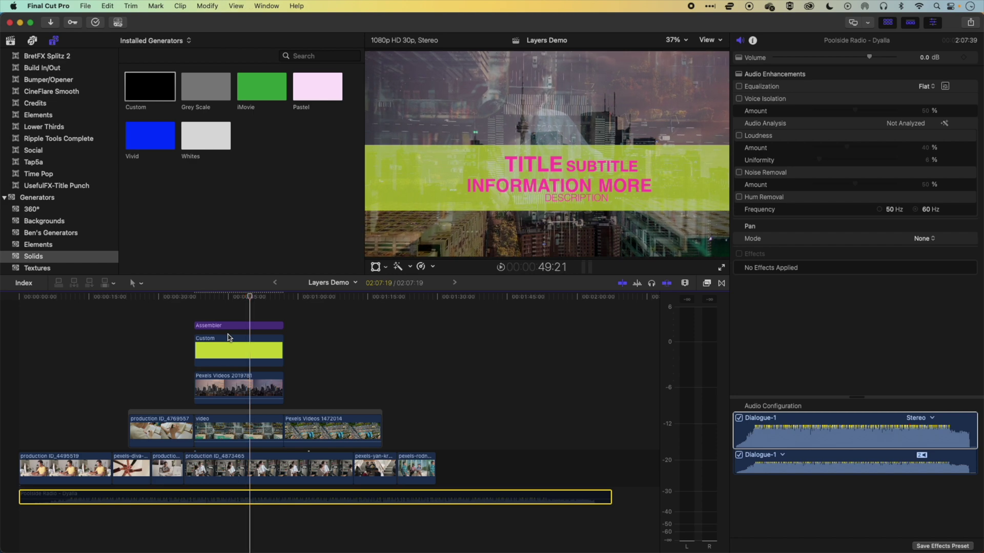